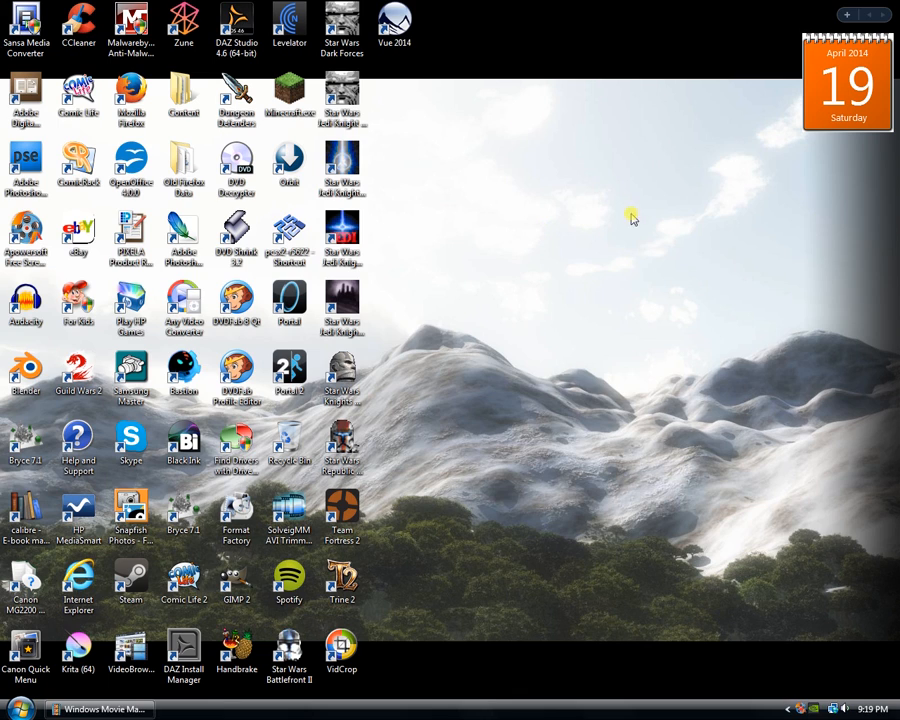
Launch DAZ Studio past its start window and collapse both side panes to enlarge the viewport.
double_click(237, 30)
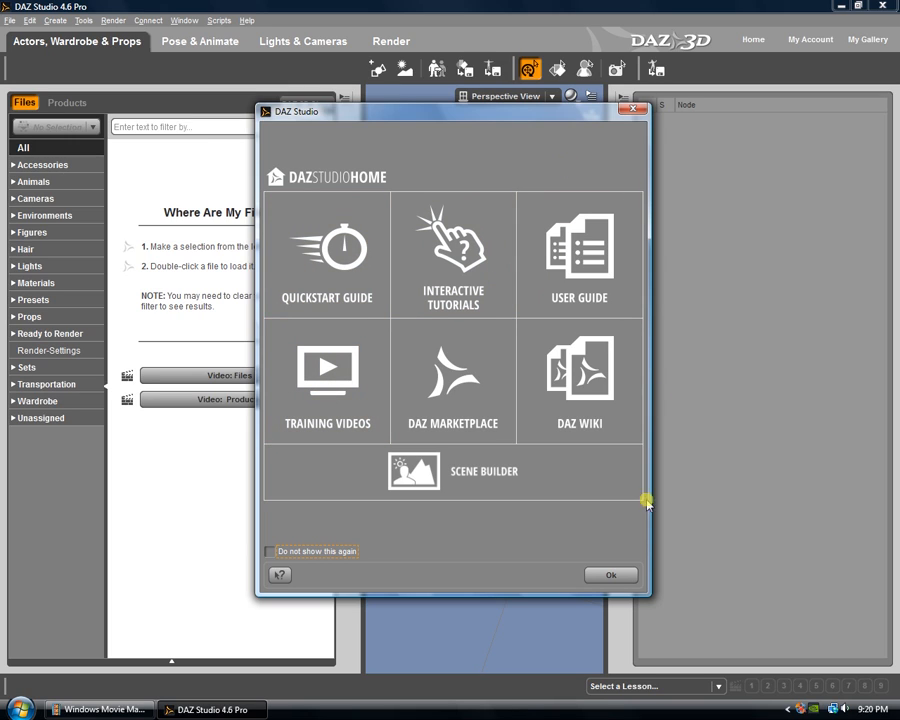
click(607, 576)
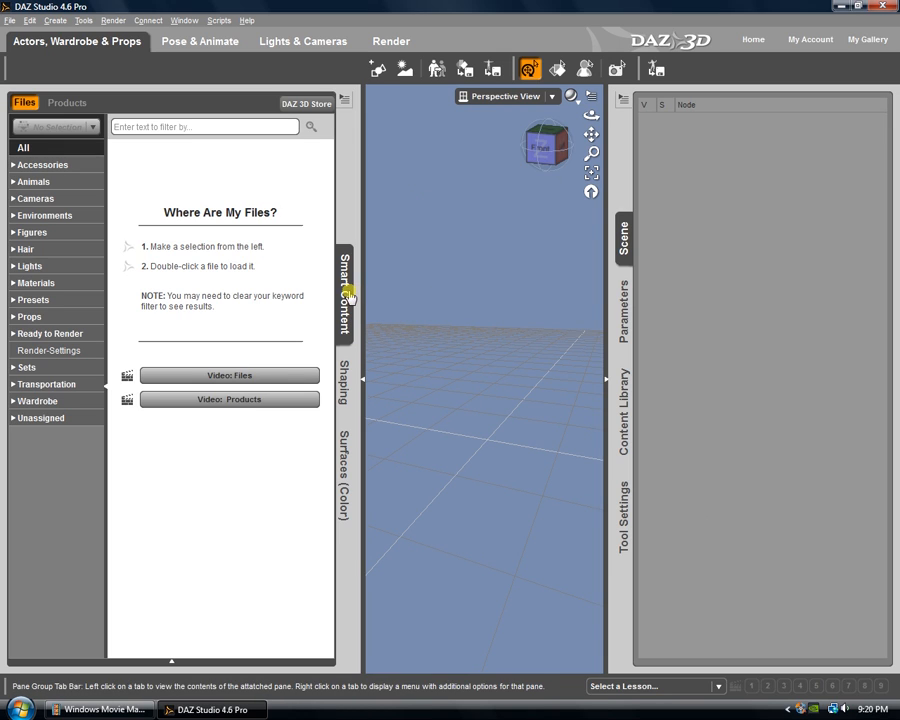
click(347, 292)
click(622, 236)
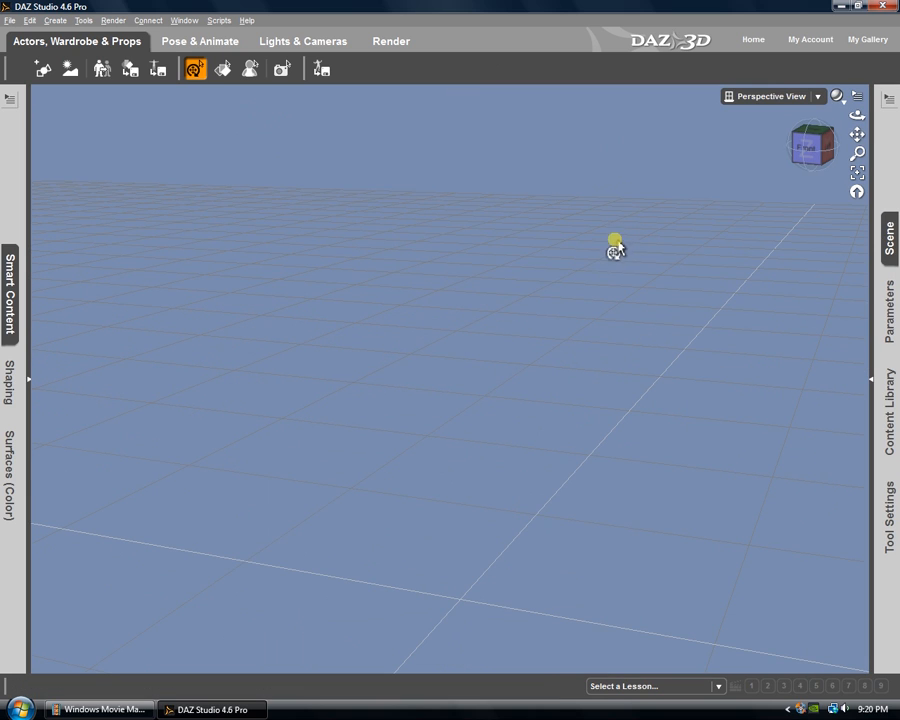
drag(814, 153, 483, 362)
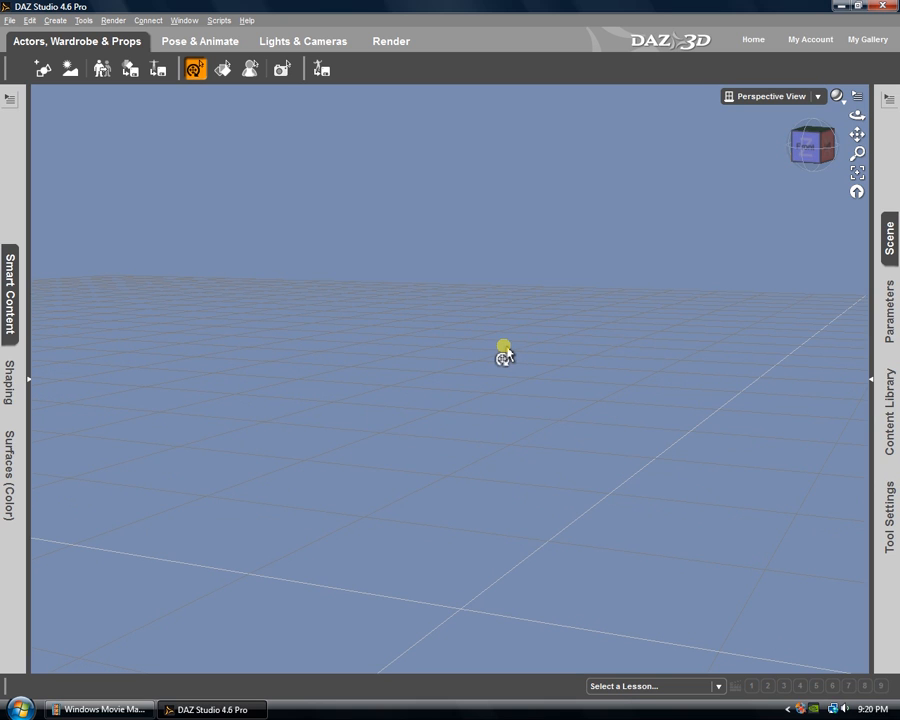
drag(504, 350, 477, 546)
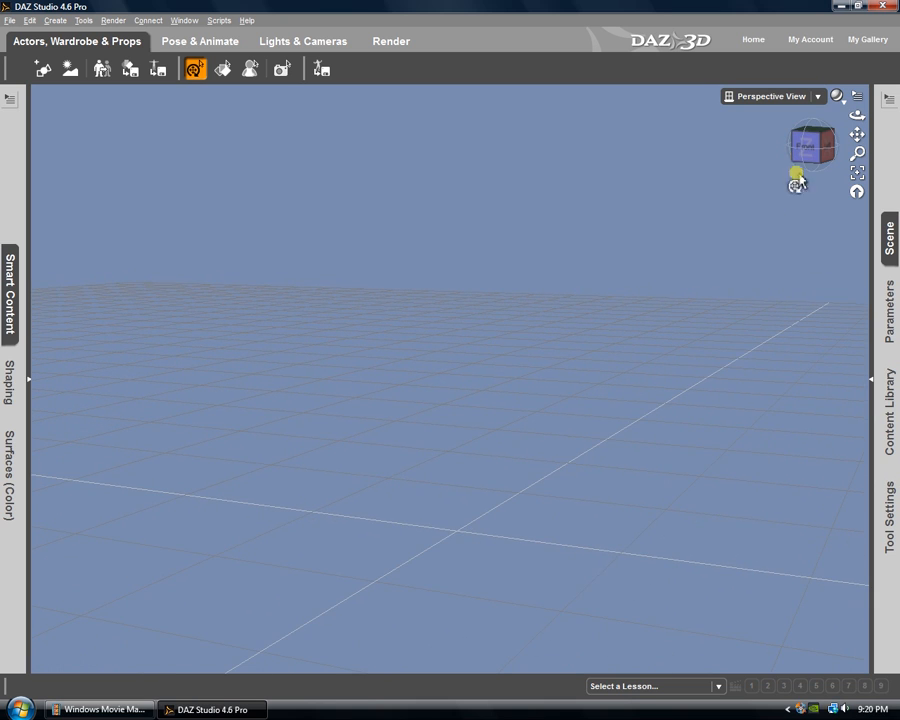
drag(800, 174, 450, 342)
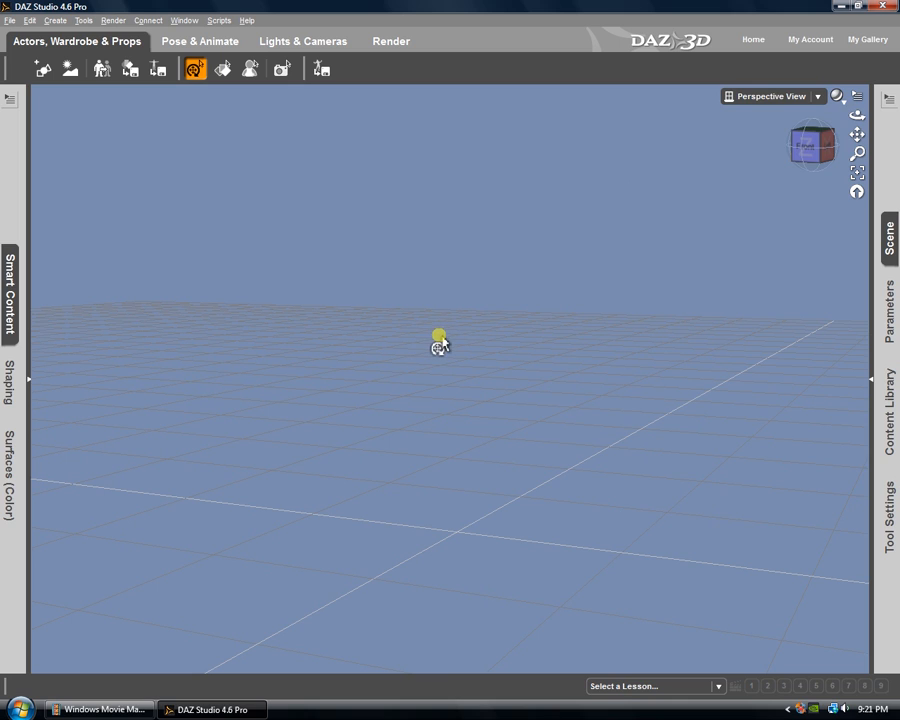
scroll(441, 337, down, 1)
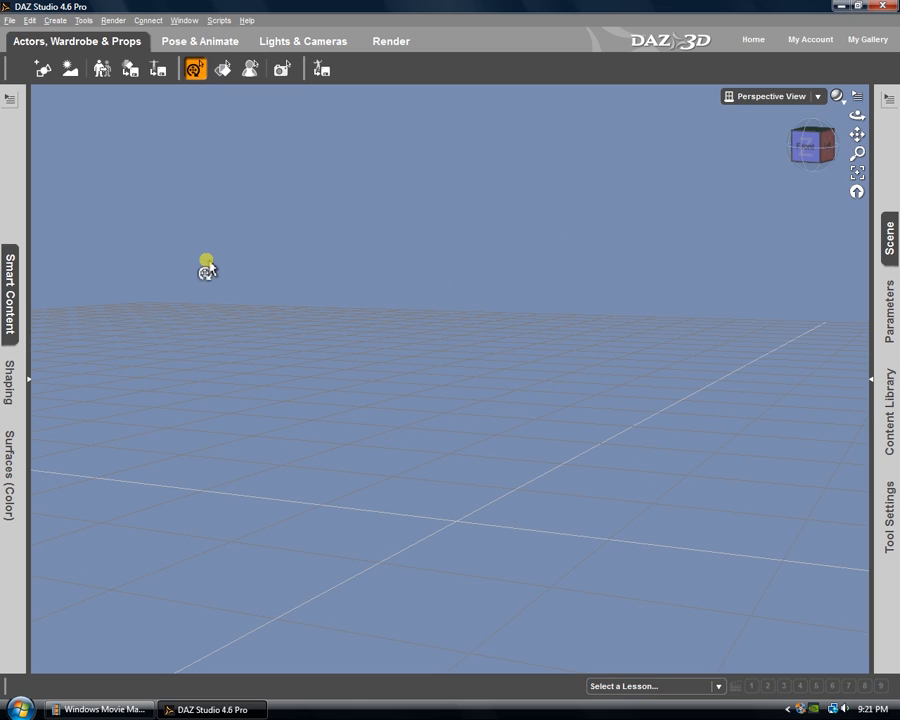
Load the Surfer Guy actor from the Figures category of Smart Content into the scene.
click(9, 298)
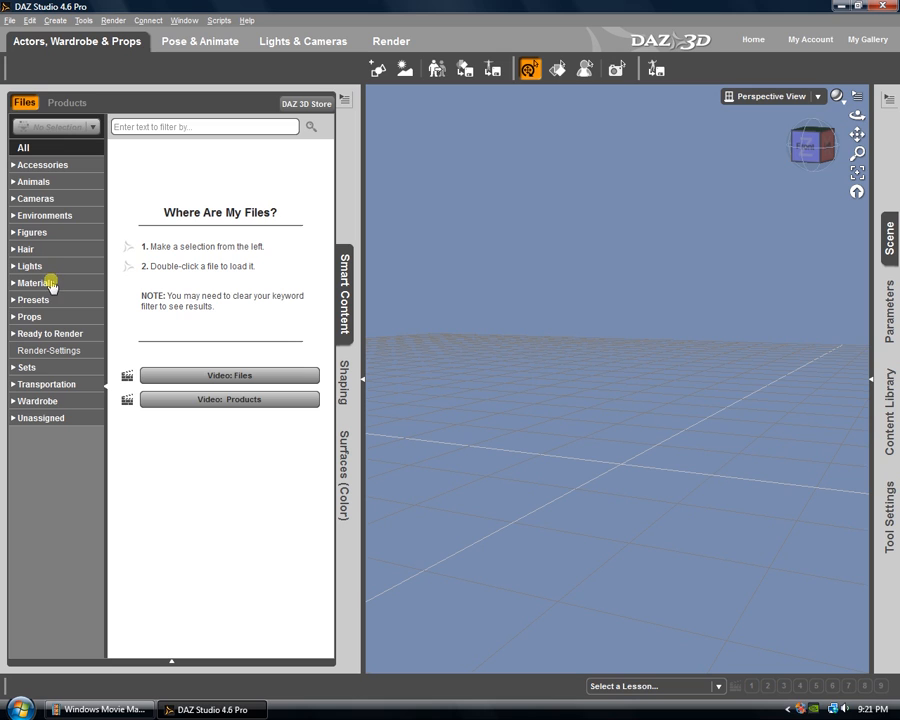
click(30, 232)
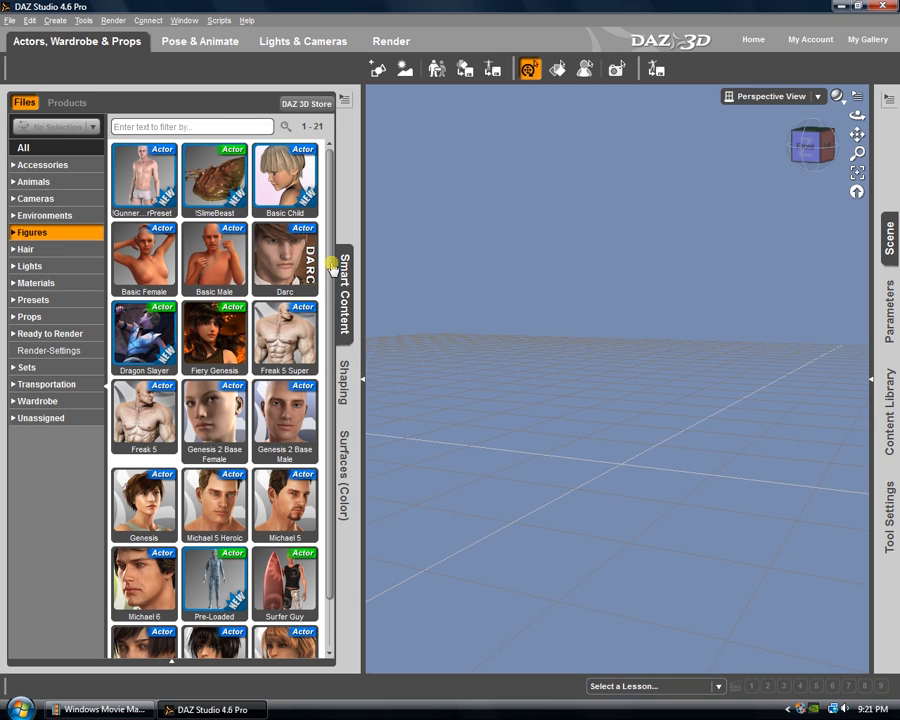
scroll(331, 262, down, 1)
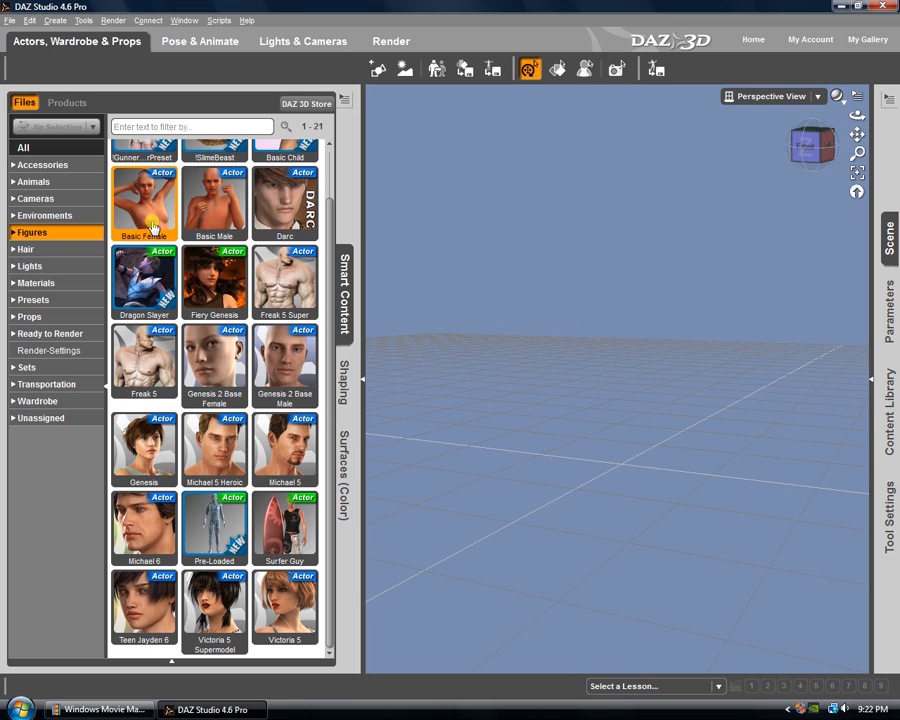
click(211, 222)
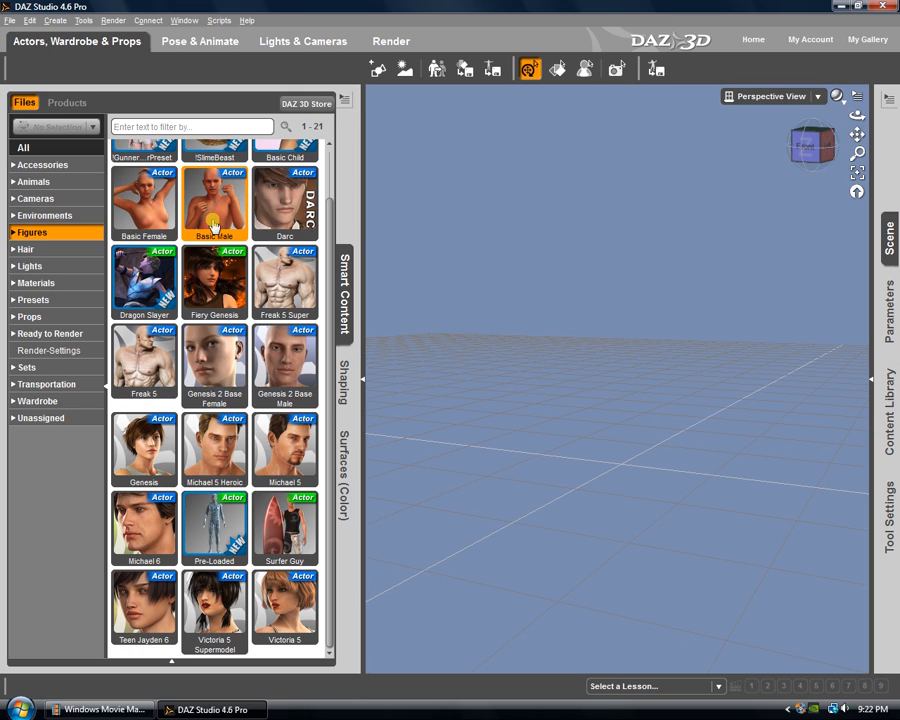
click(212, 380)
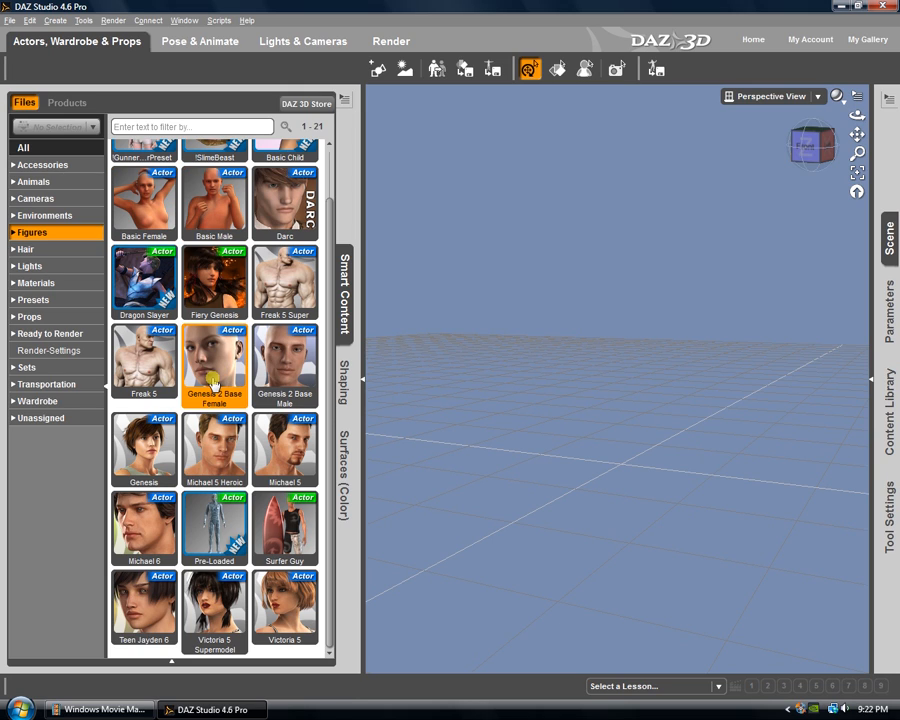
click(296, 382)
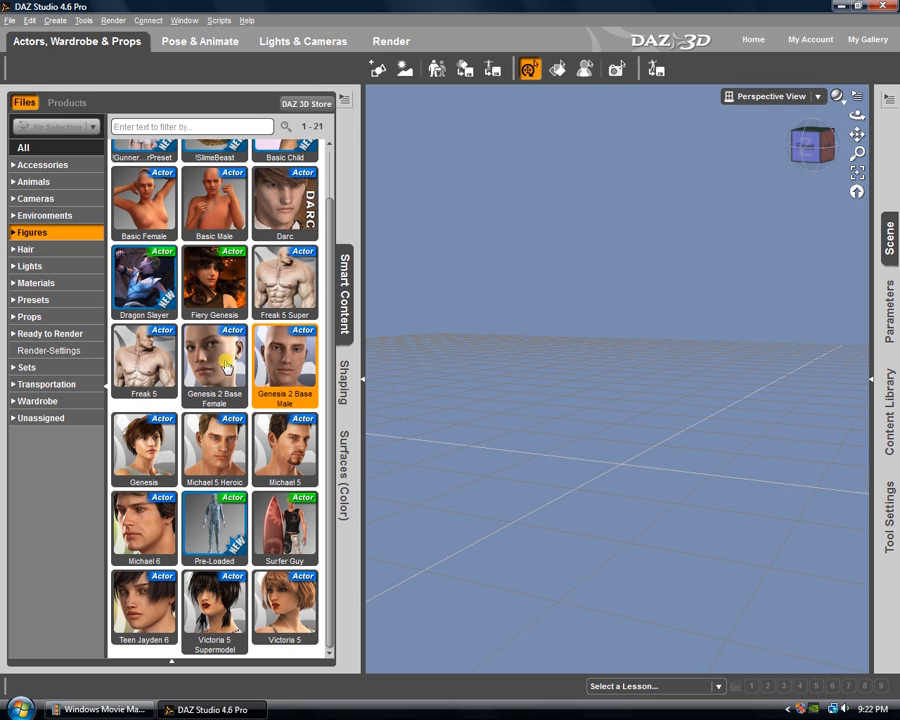
click(278, 540)
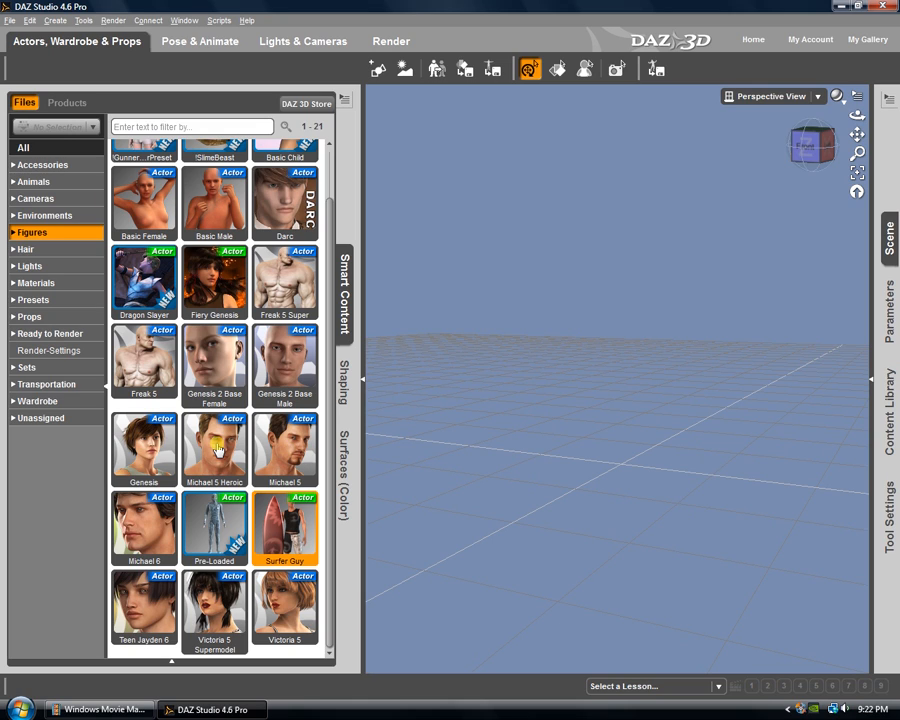
drag(218, 450, 3, 308)
double_click(287, 535)
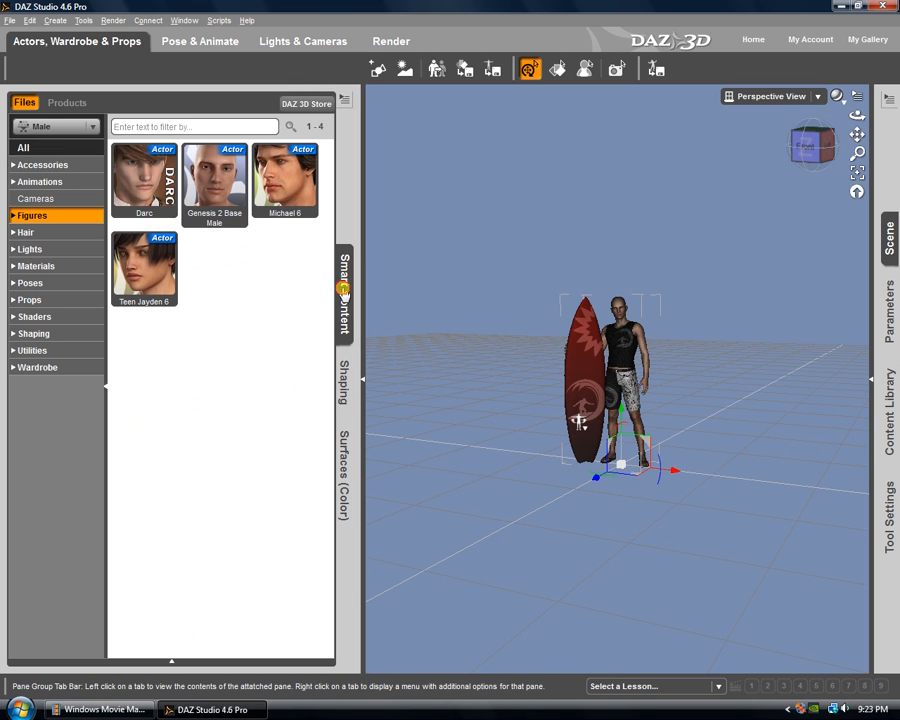
Collapse the content pane and expand the Genesis 2 Male node in the scene hierarchy.
click(344, 290)
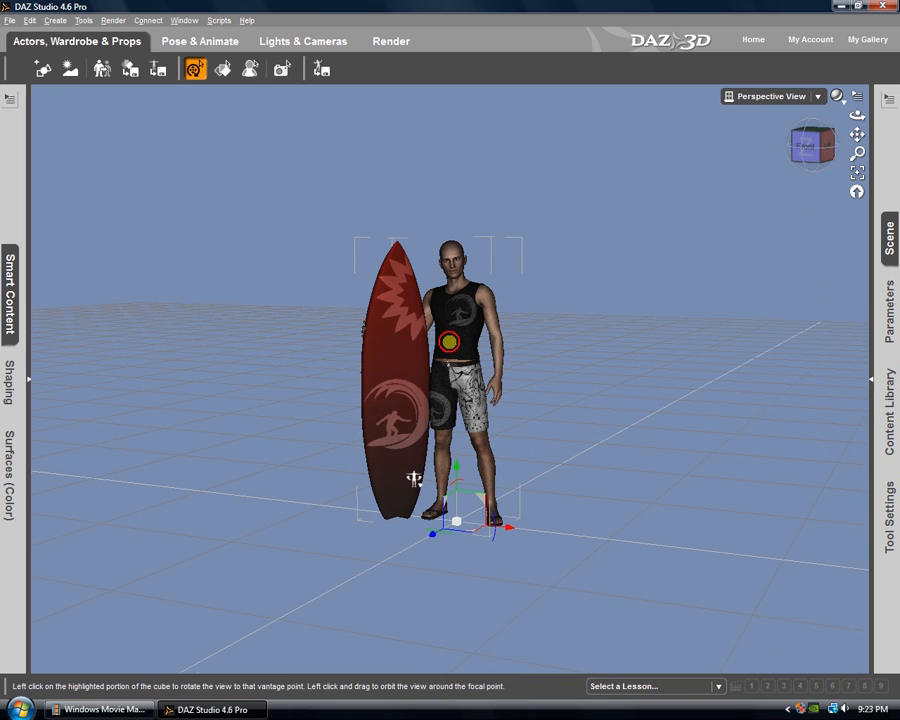
mouse_move(449, 342)
mouse_down()
mouse_move(428, 338)
mouse_move(480, 368)
mouse_move(451, 341)
mouse_move(464, 340)
mouse_move(452, 350)
mouse_move(448, 342)
mouse_up()
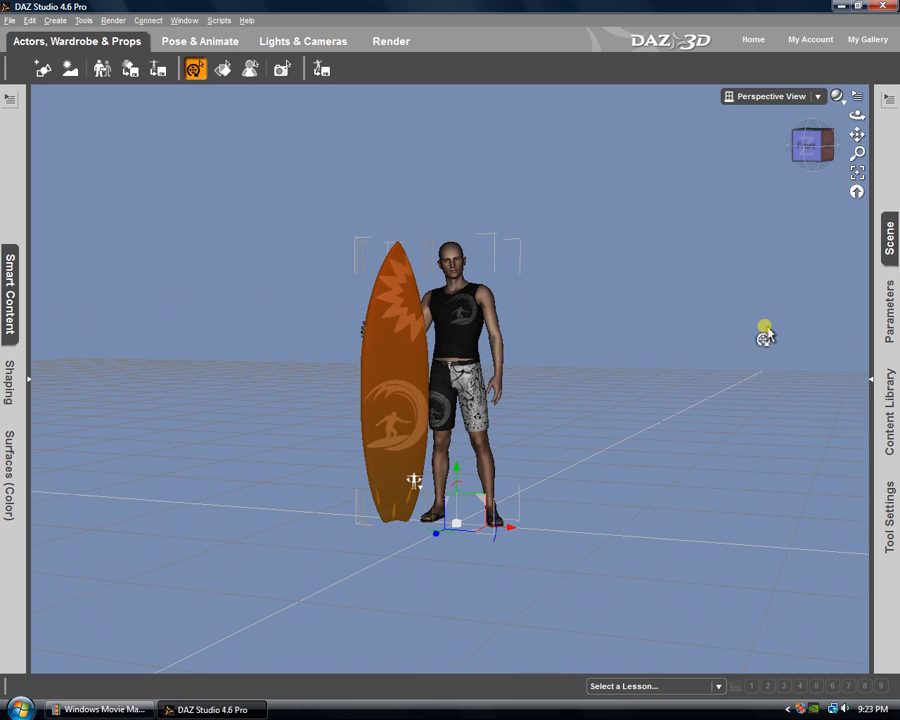
drag(446, 341, 448, 342)
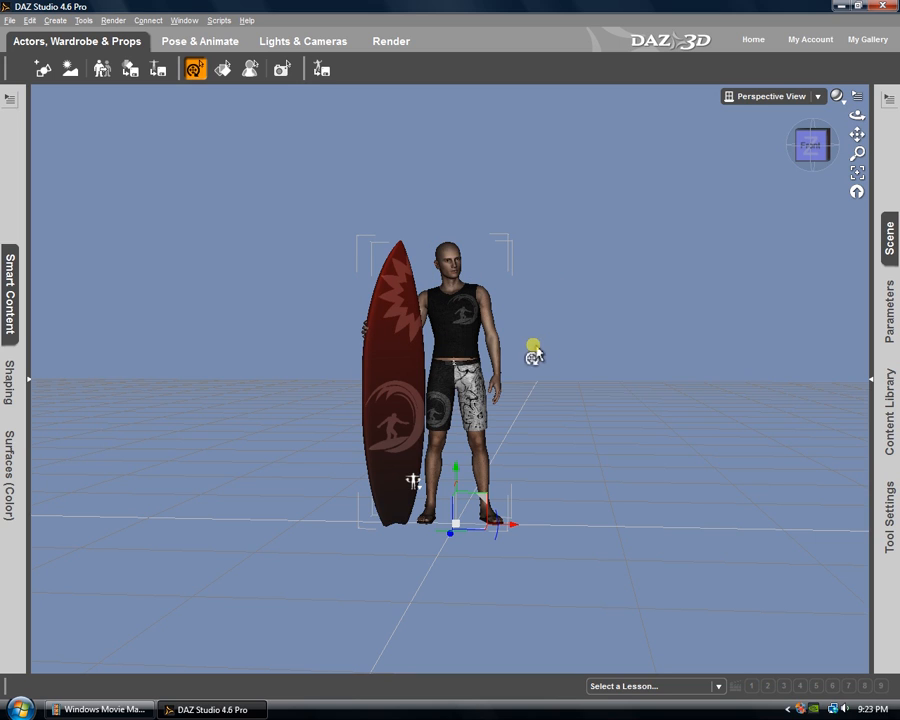
click(890, 238)
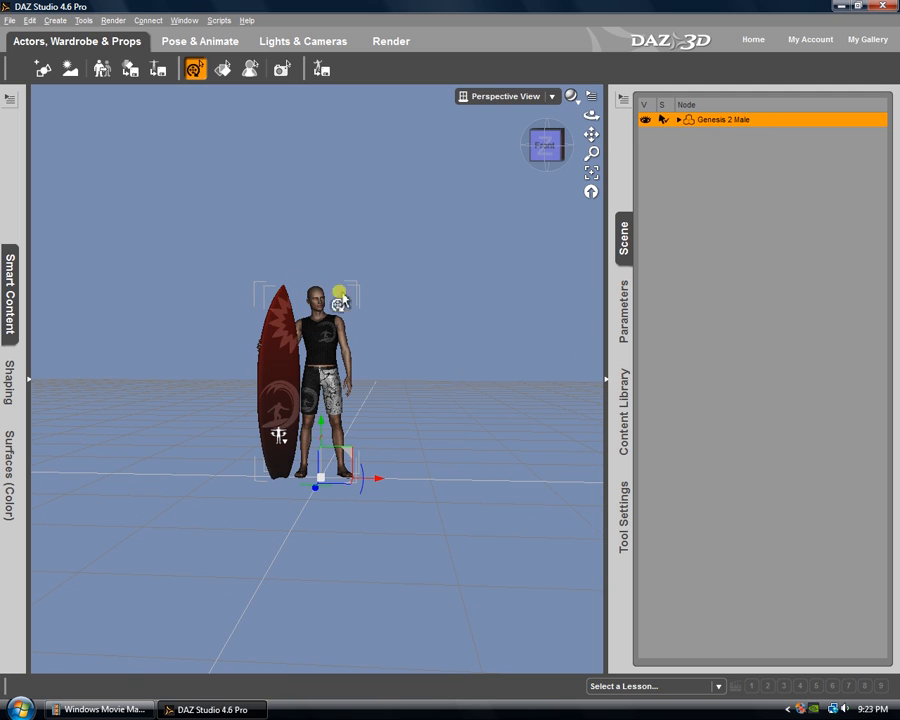
click(678, 120)
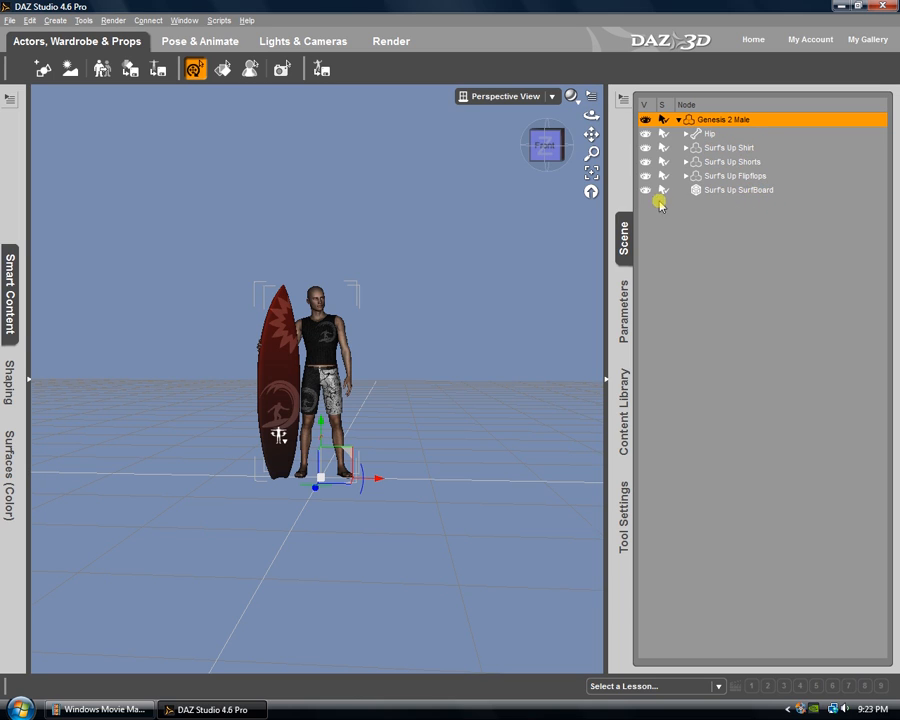
Hide the Surf's Up Shirt in the scene and show it again.
click(646, 148)
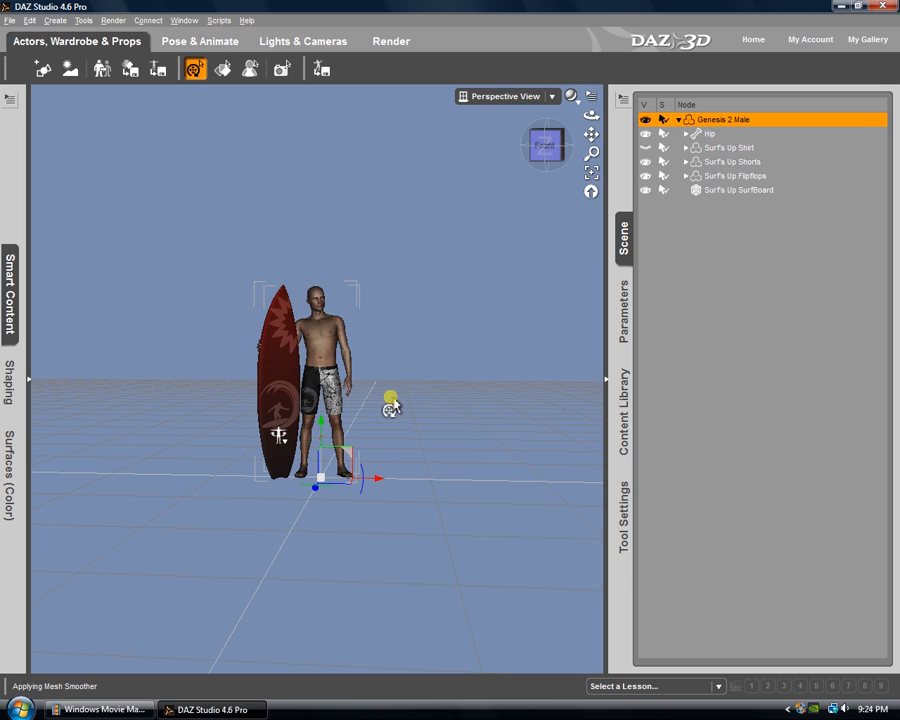
click(646, 149)
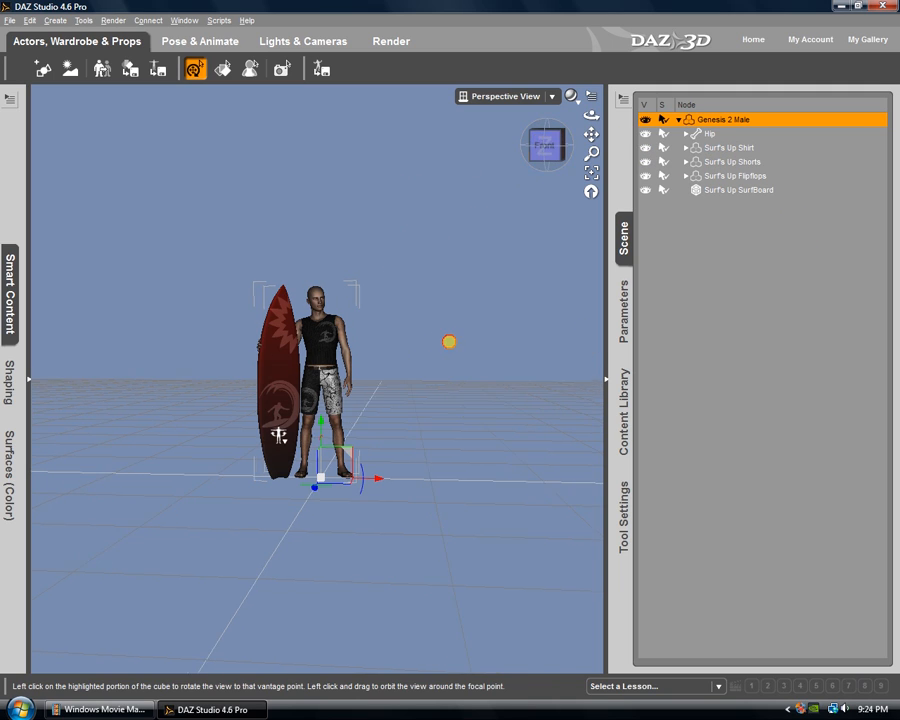
Remove the Surf's Up SurfBoard item from the scene.
mouse_move(546, 145)
mouse_down()
mouse_move(518, 156)
mouse_move(530, 148)
mouse_up()
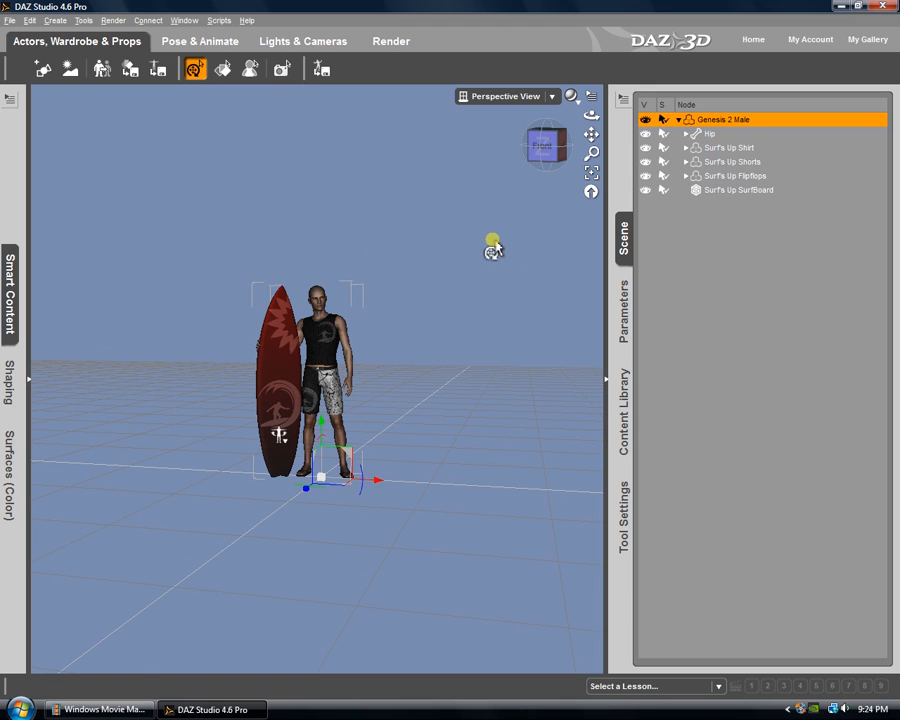
drag(494, 249, 541, 232)
mouse_move(546, 153)
mouse_down()
mouse_move(449, 342)
mouse_move(545, 152)
mouse_up()
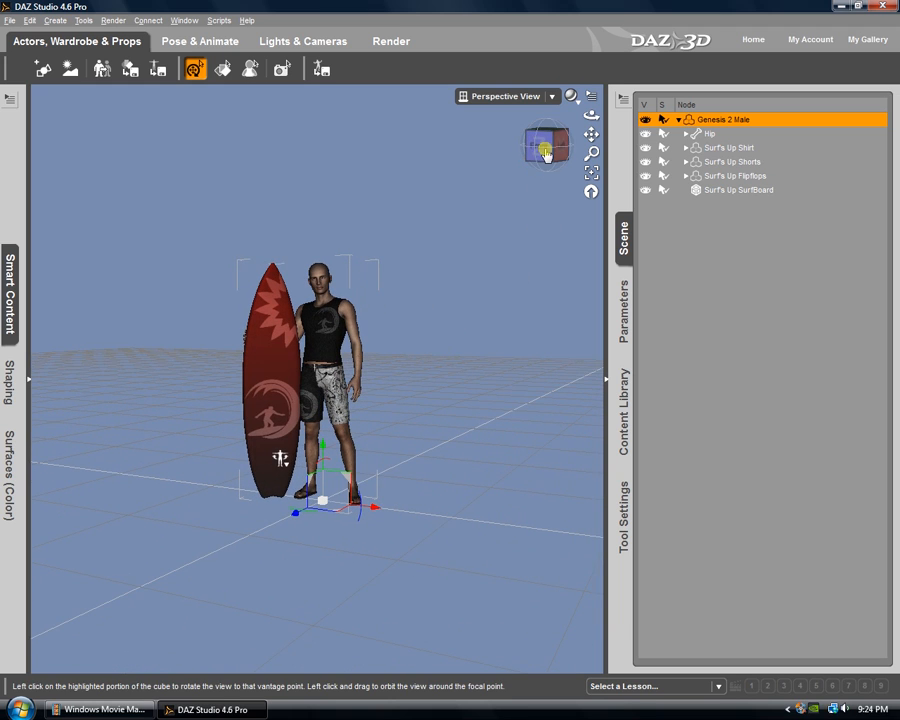
click(737, 190)
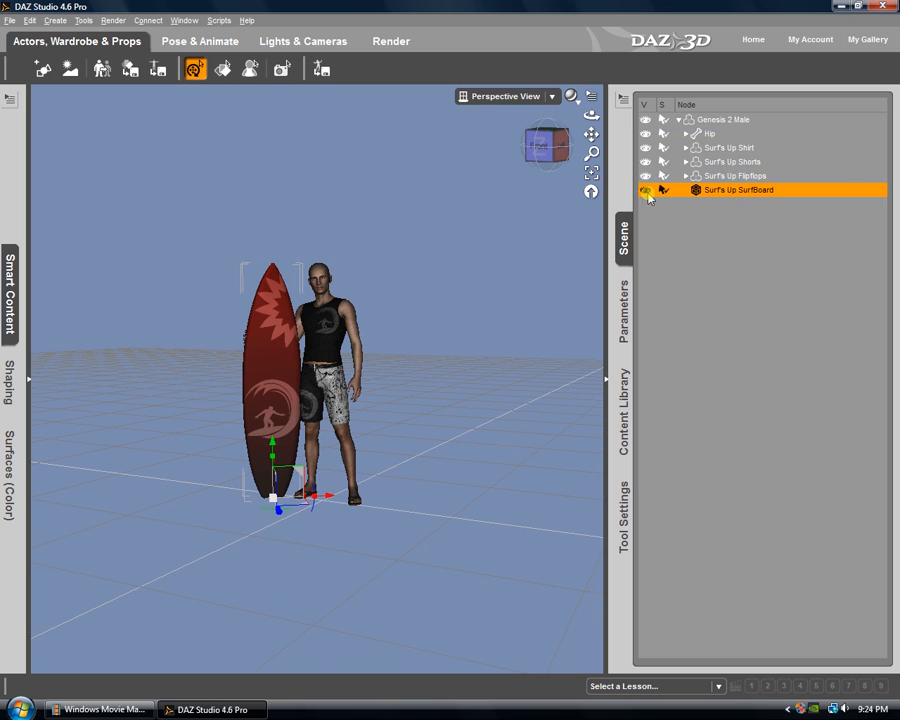
right_click(743, 193)
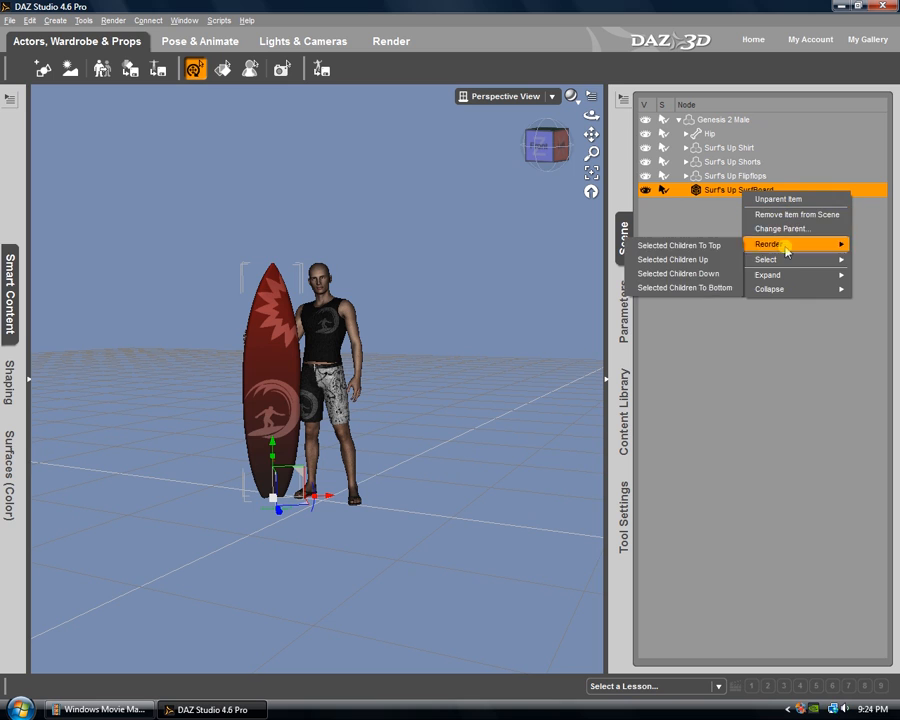
click(775, 215)
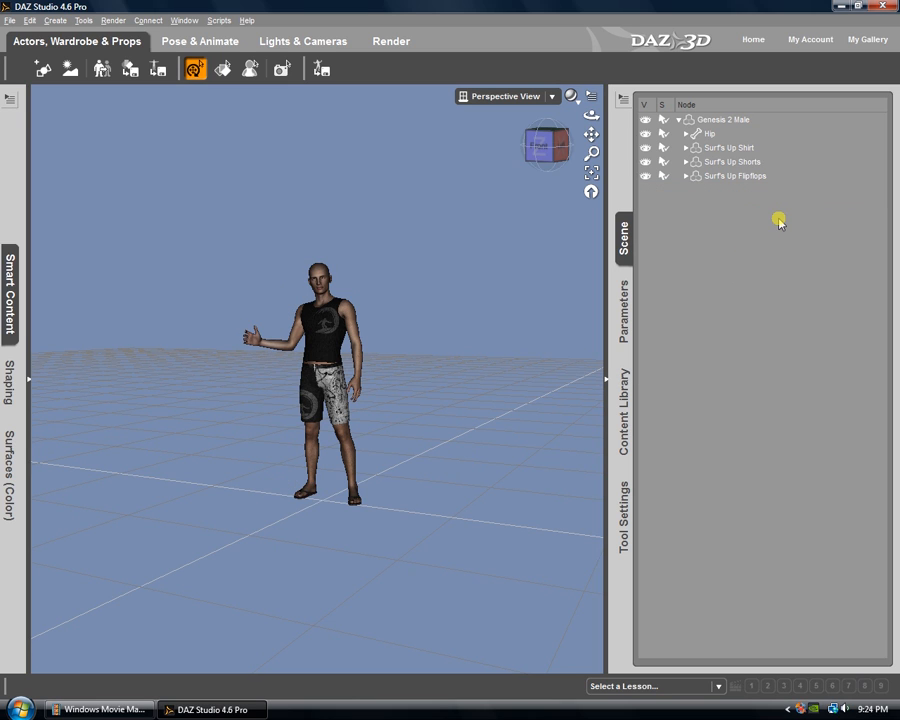
drag(538, 148, 442, 342)
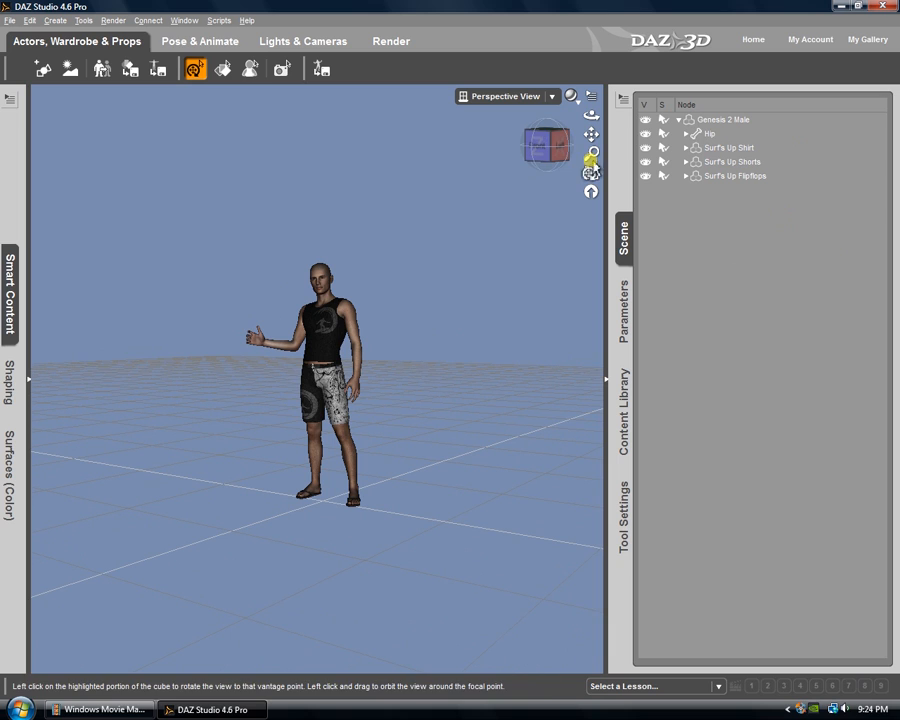
click(12, 287)
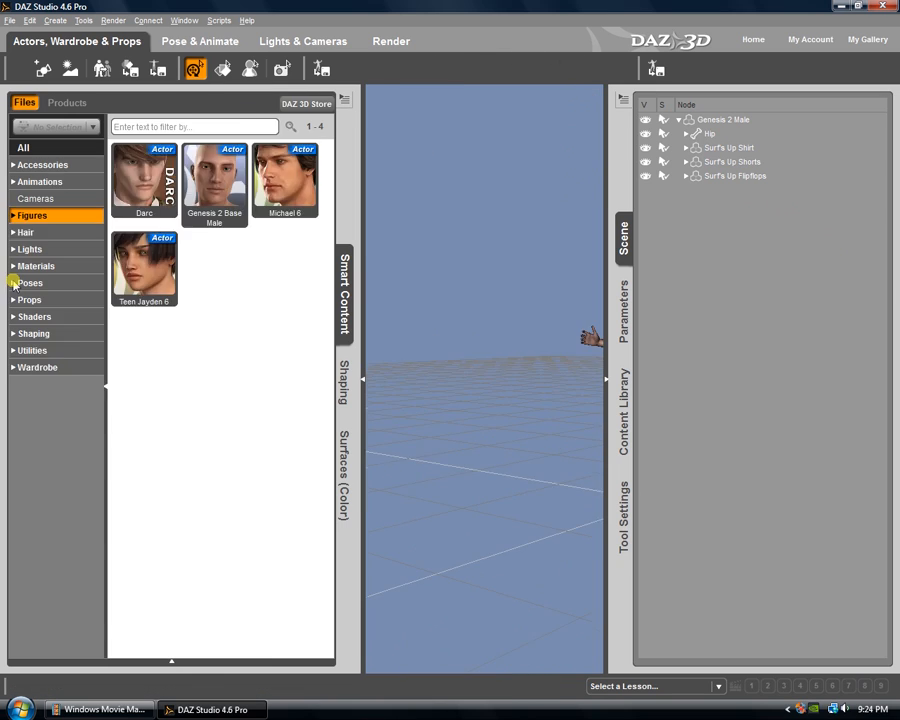
click(344, 296)
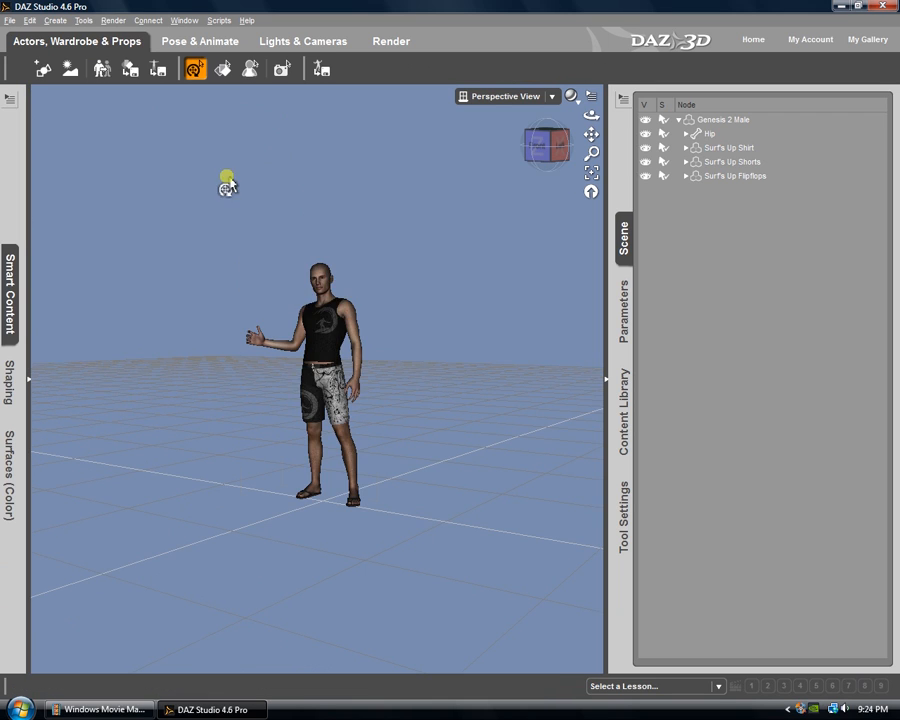
drag(447, 340, 448, 340)
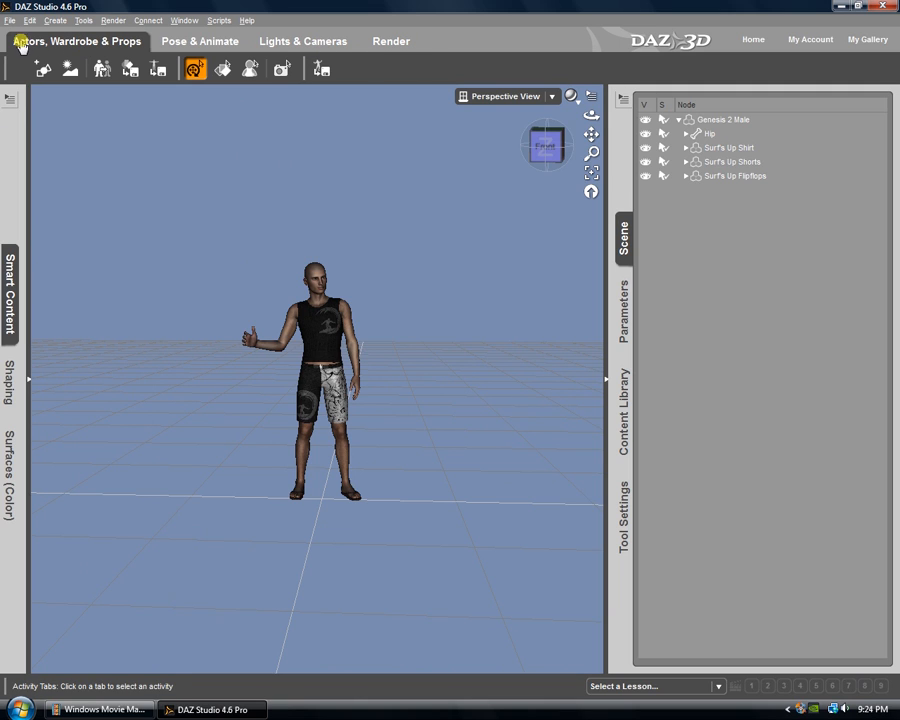
click(9, 295)
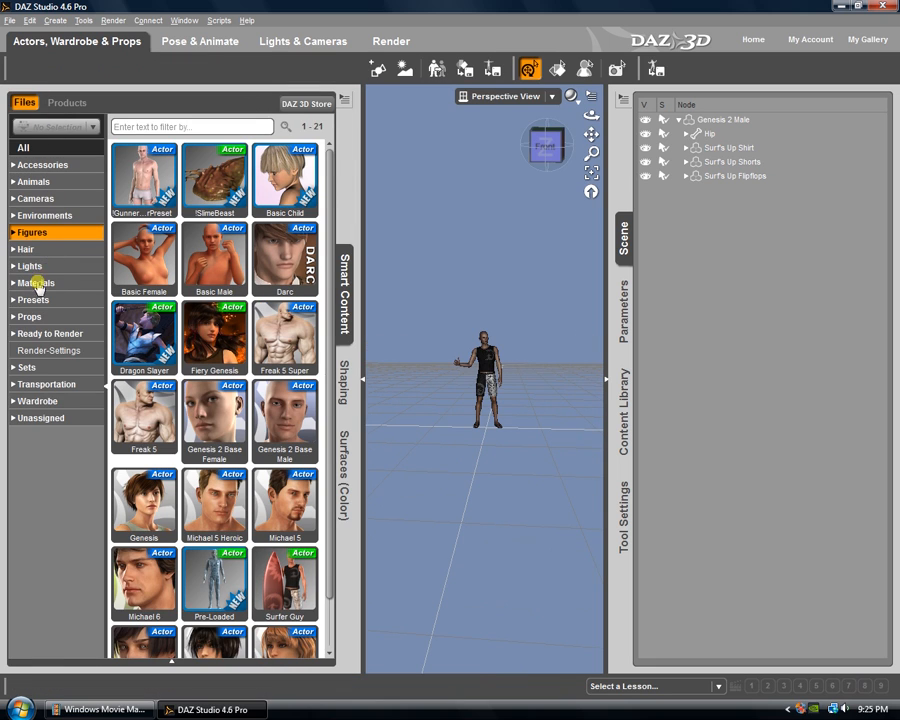
click(342, 268)
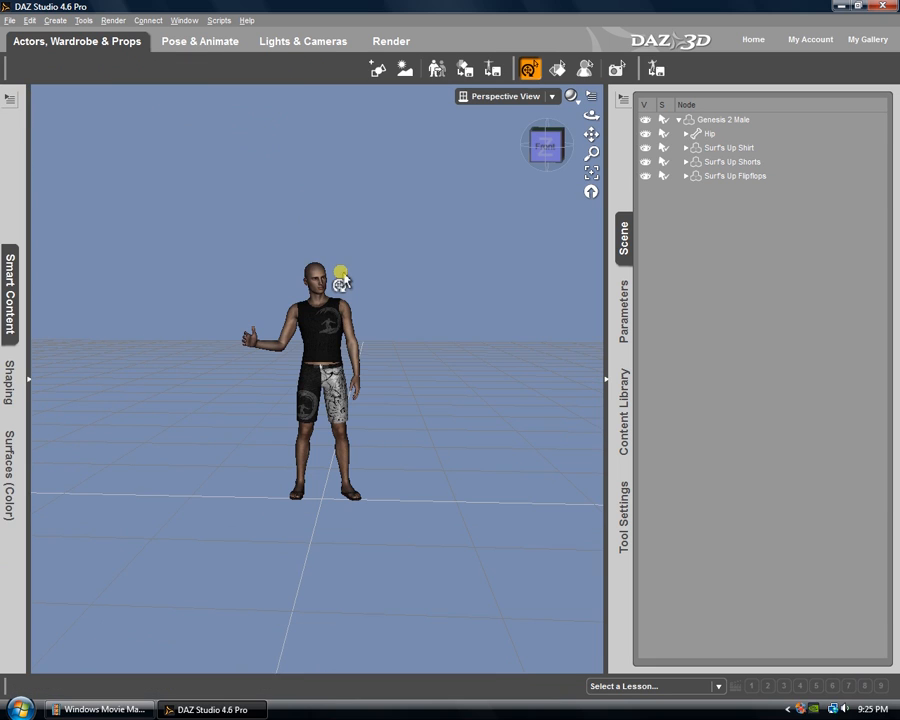
Switch to the Pose & Animate workspace and list the pose presets available for the Genesis 2 Male figure.
click(179, 44)
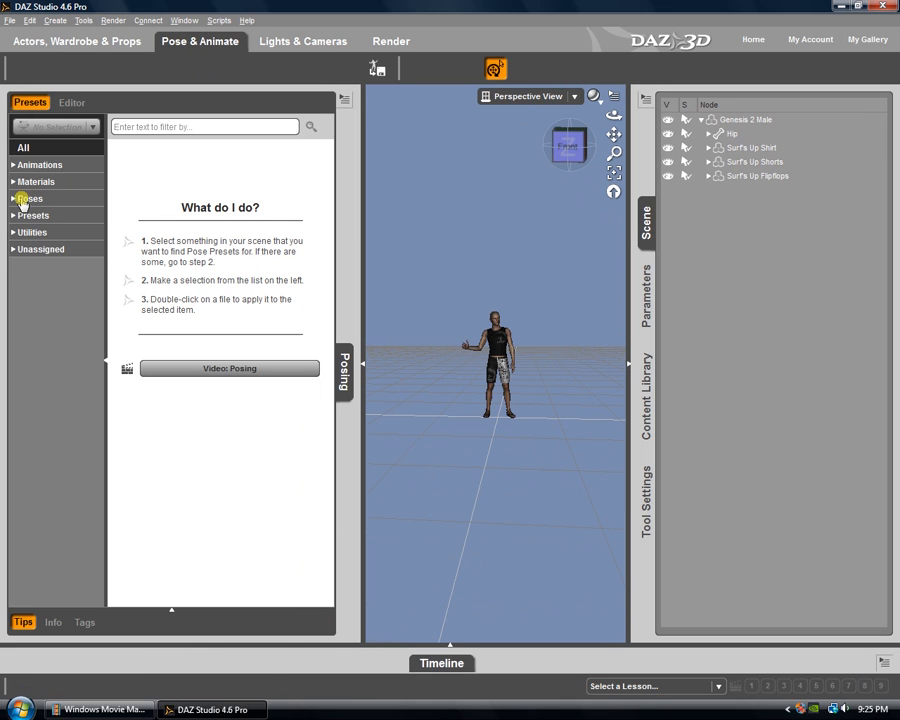
click(25, 200)
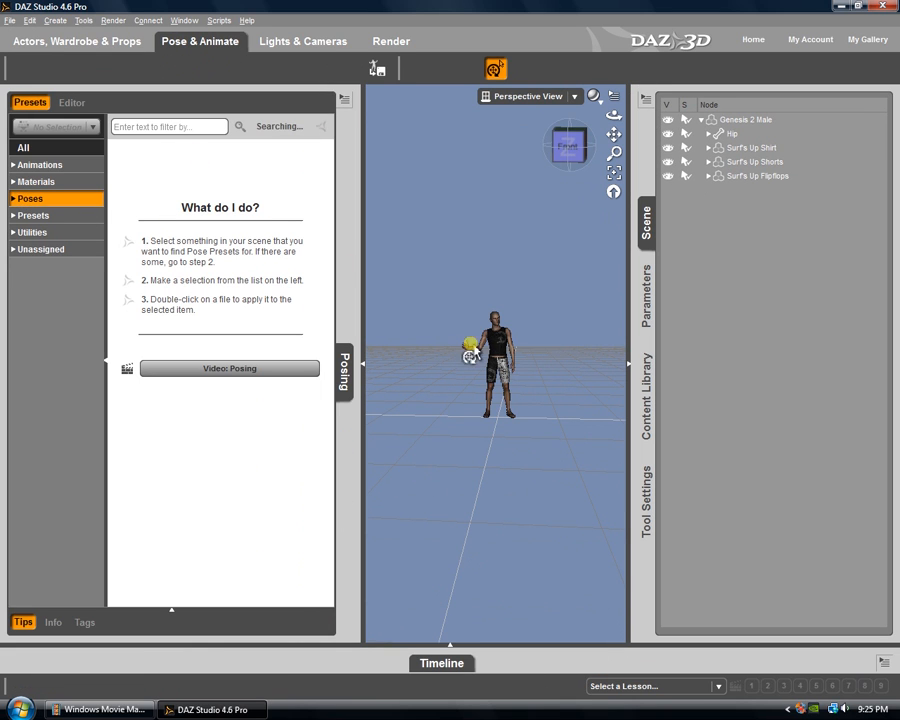
click(742, 121)
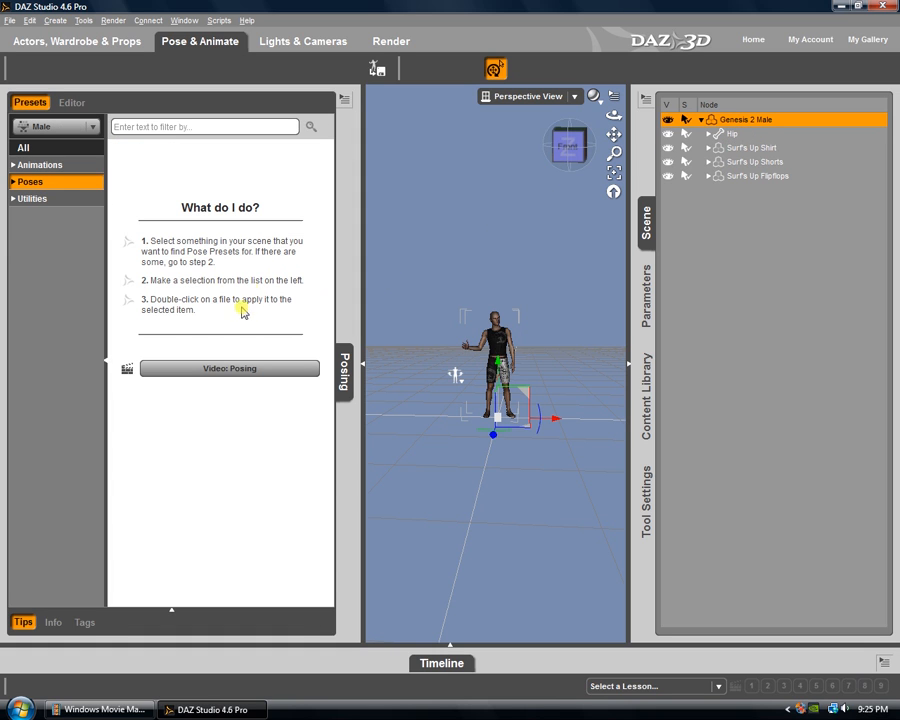
click(20, 183)
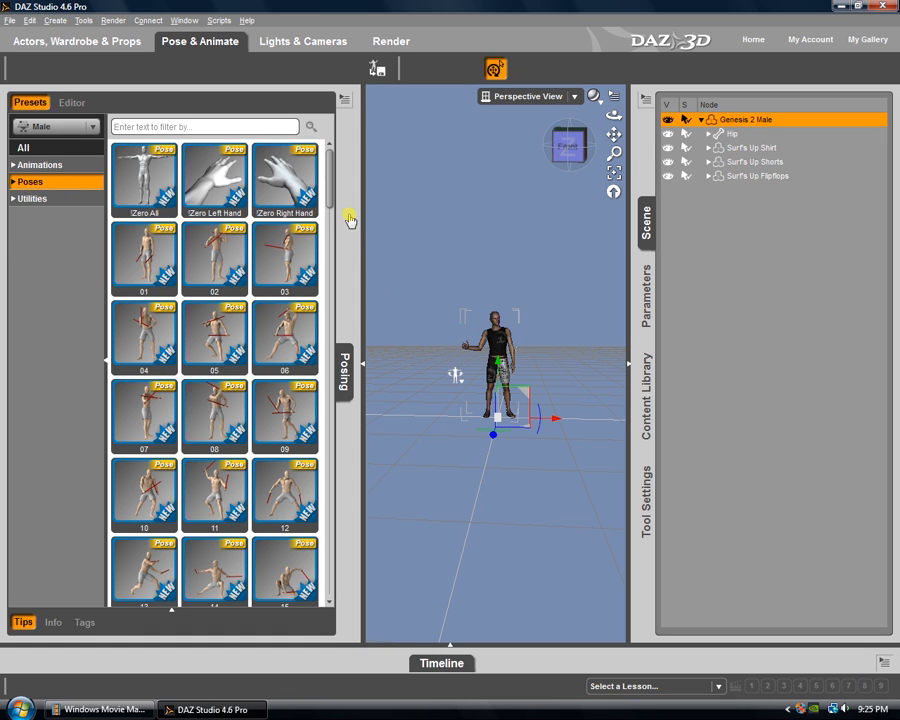
Apply the Base 06 running pose to the Genesis 2 Male figure.
drag(330, 177, 326, 226)
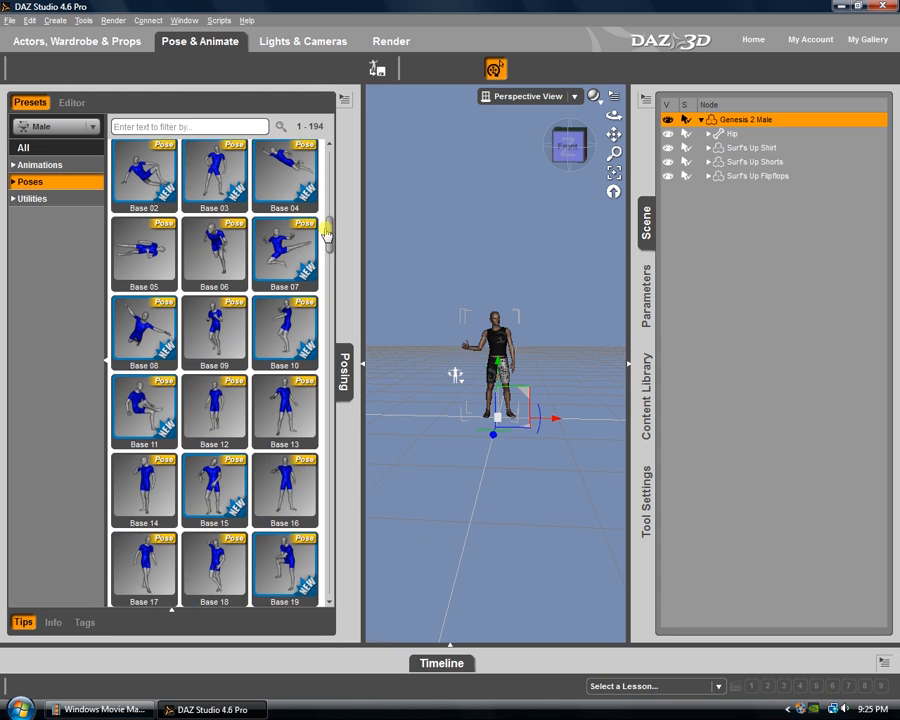
click(130, 178)
click(216, 188)
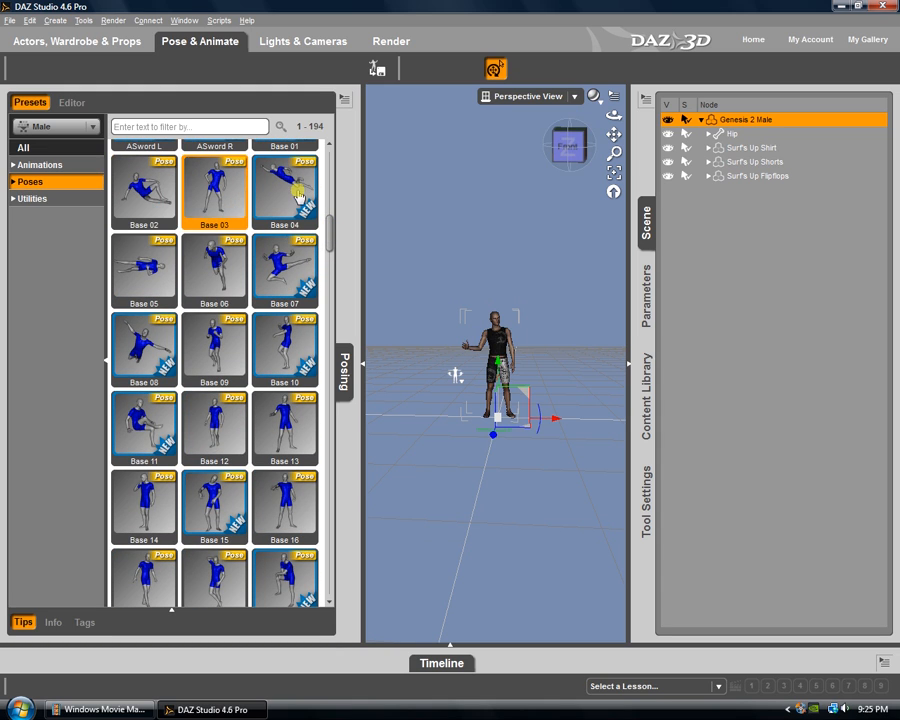
click(297, 192)
click(217, 268)
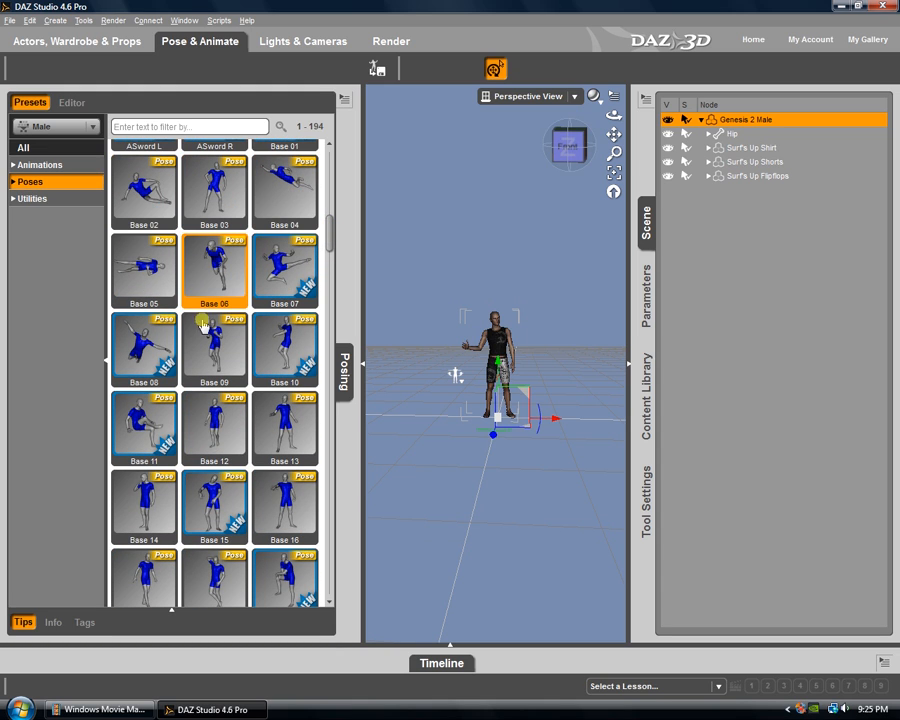
scroll(330, 233, down, 1)
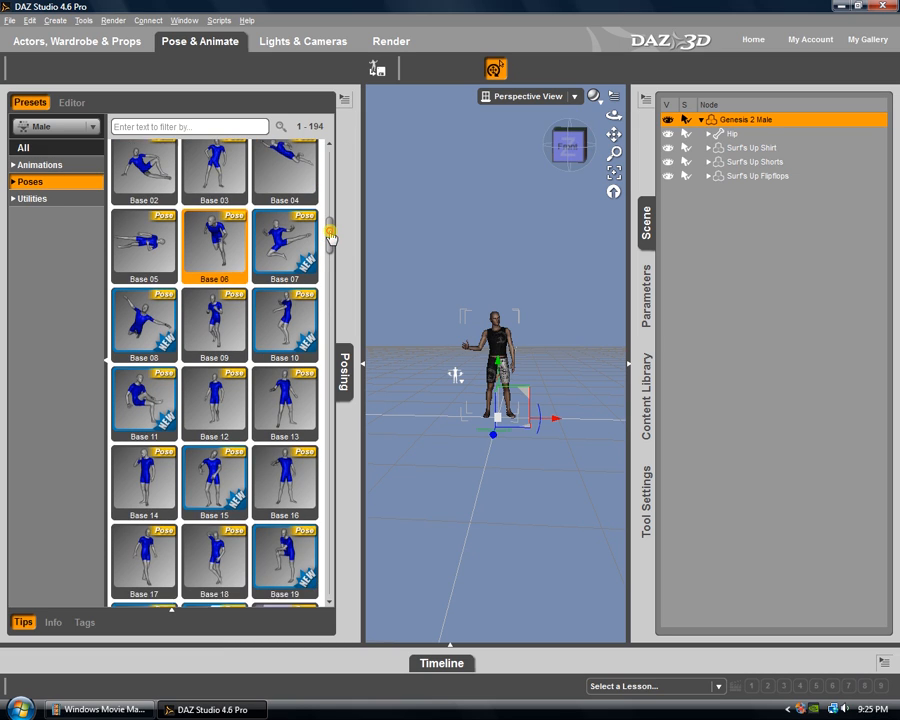
double_click(218, 228)
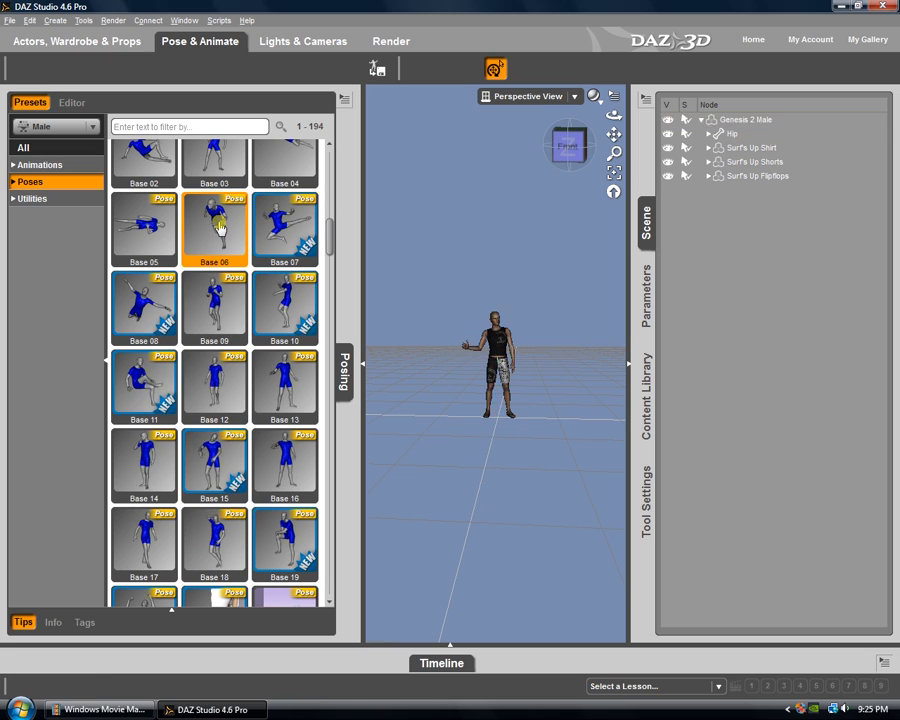
Collapse the Posing and Scene panes and examine the posed figure from the front and from its left side.
click(344, 370)
click(646, 232)
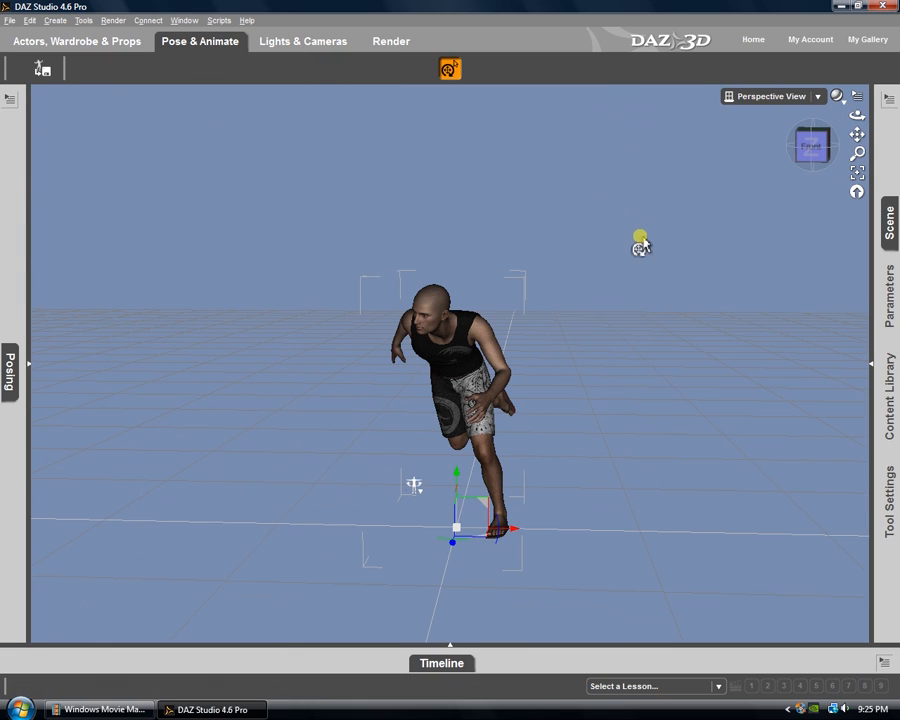
alt+drag(524, 341, 449, 342)
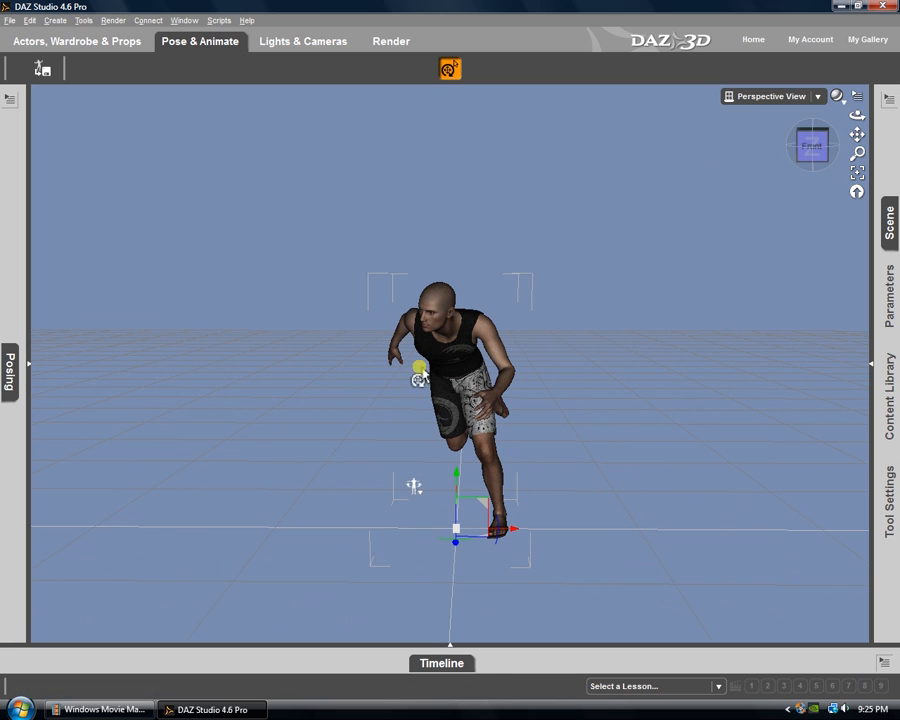
click(801, 146)
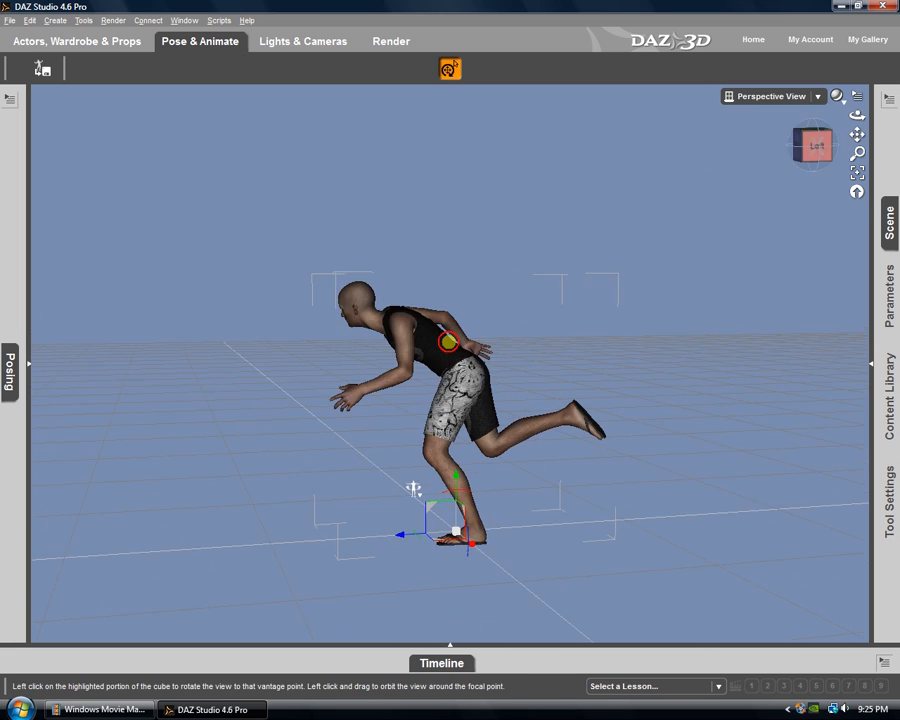
drag(535, 352, 446, 355)
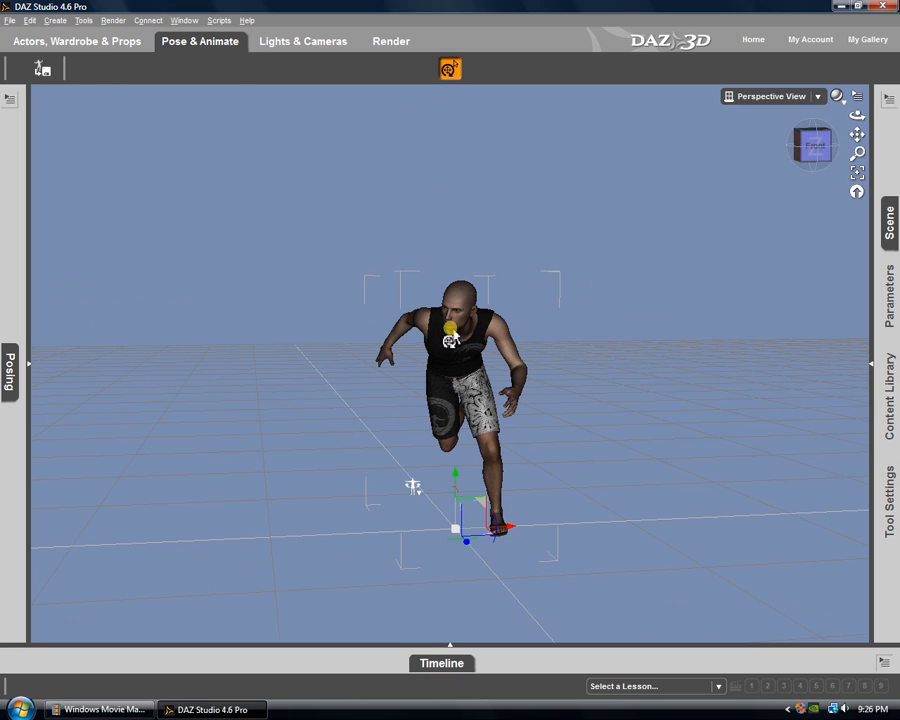
Render the posed figure in a new window with the 3Delight engine at 640 x 448 pixels and close the render without saving.
click(391, 43)
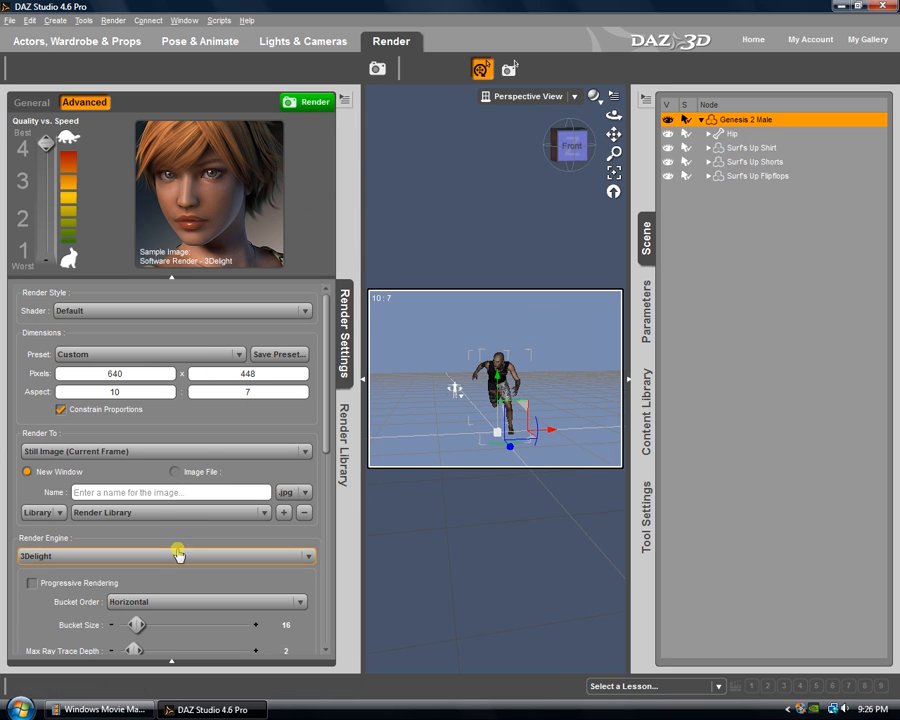
click(305, 104)
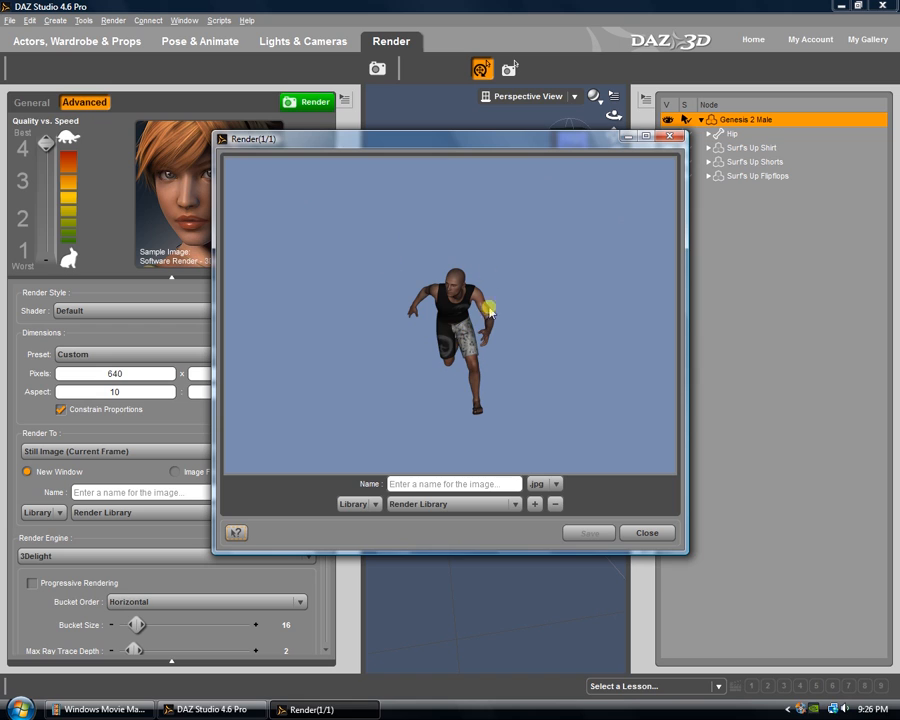
click(645, 532)
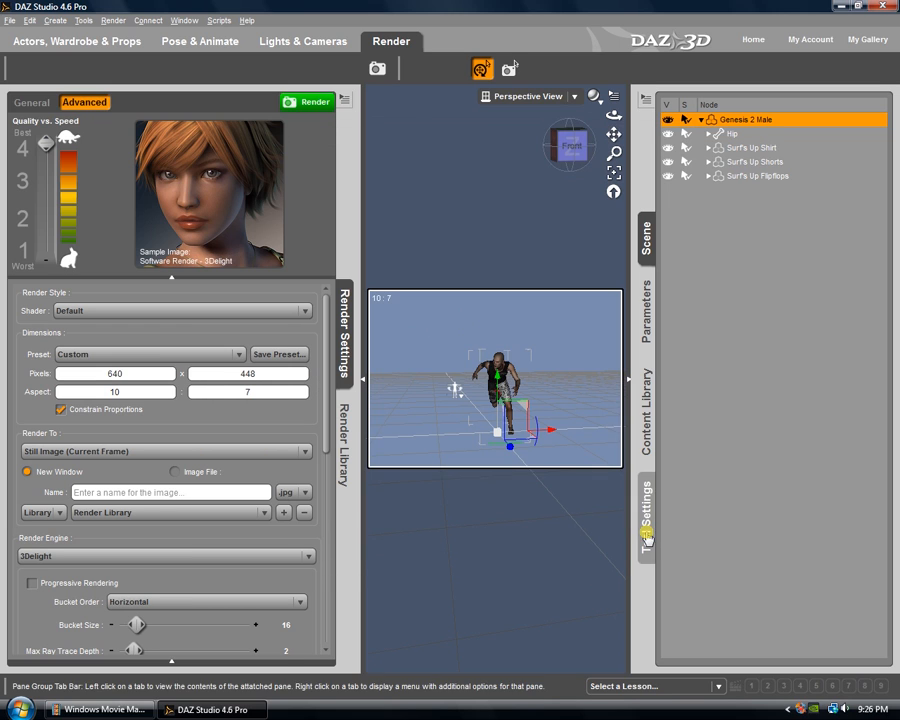
Return to Actors, Wardrobe & Props, clear the scene selection, and load the SubDragon from the Animals category of Smart Content.
click(82, 45)
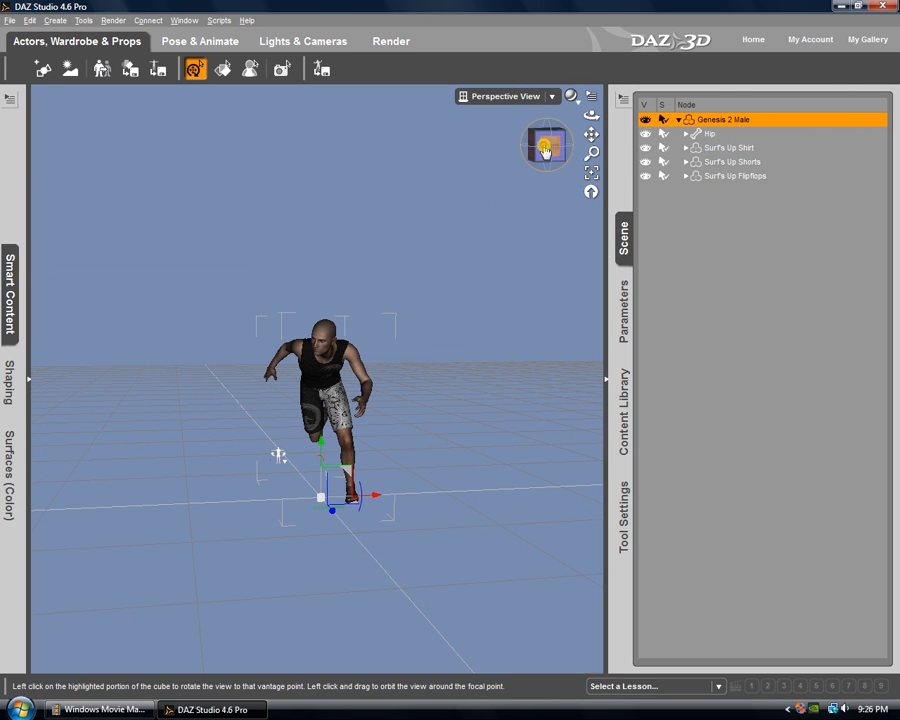
drag(544, 148, 515, 147)
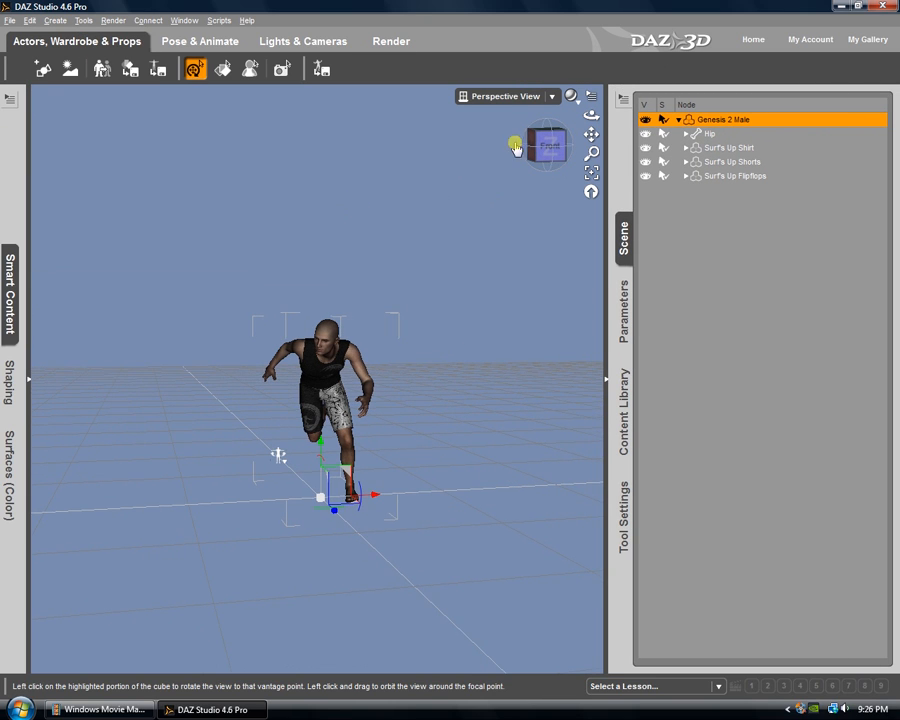
click(10, 290)
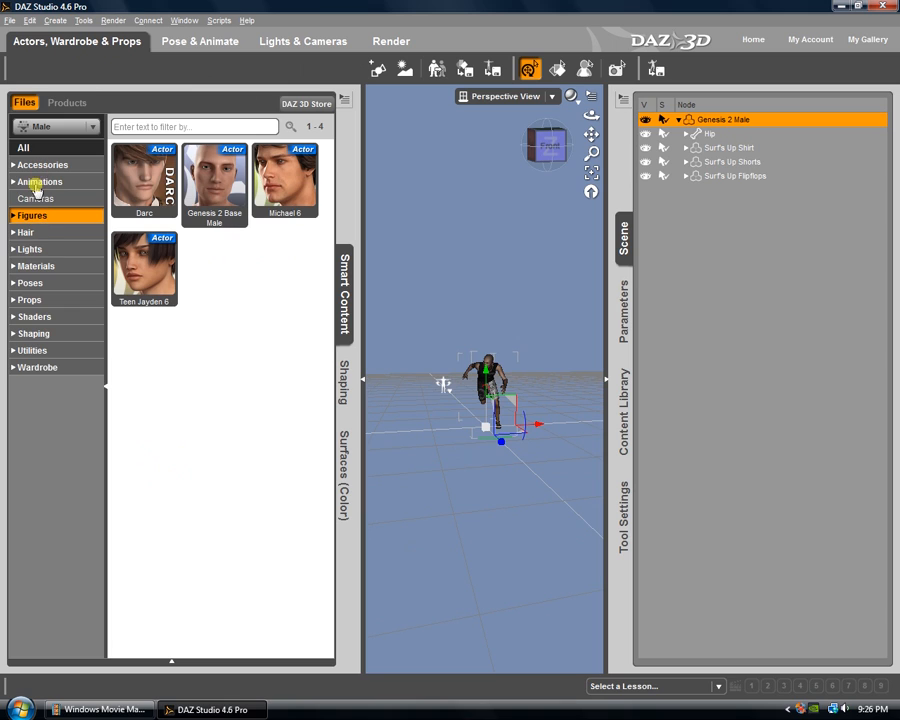
click(14, 218)
click(15, 219)
click(752, 214)
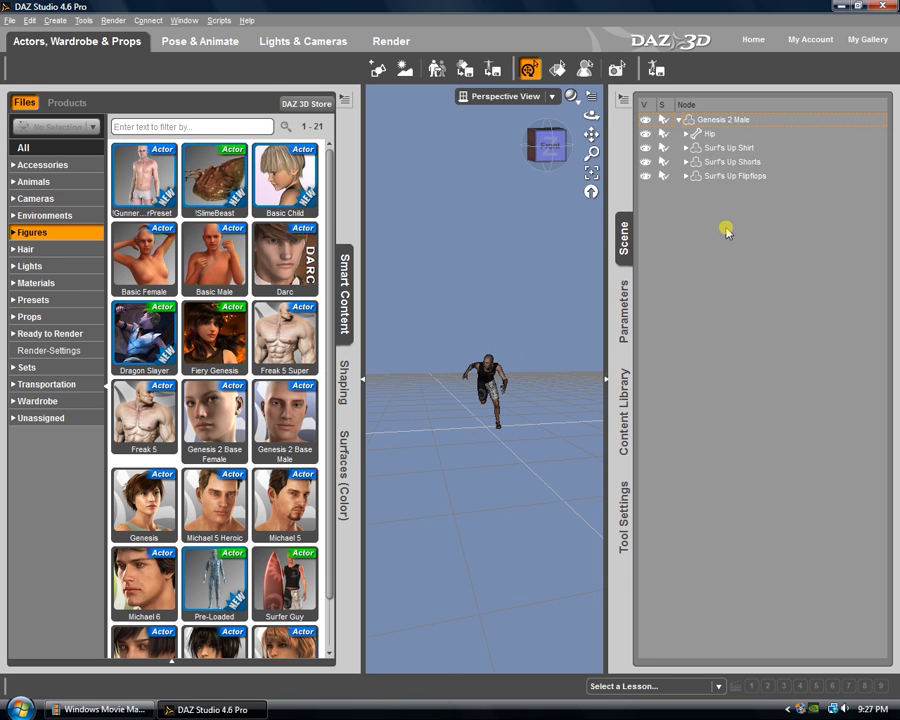
click(32, 184)
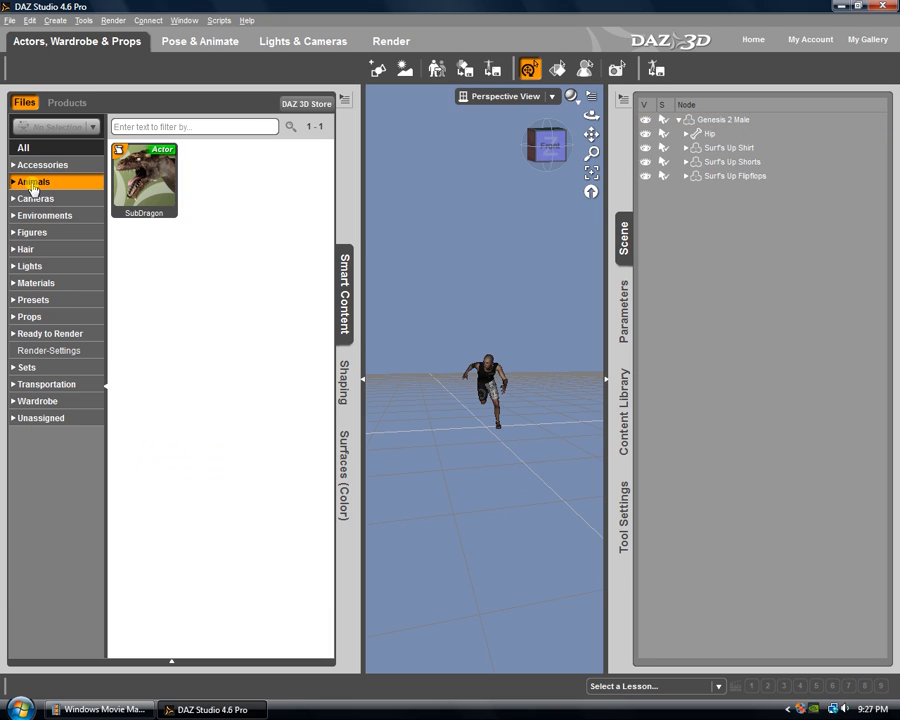
double_click(147, 186)
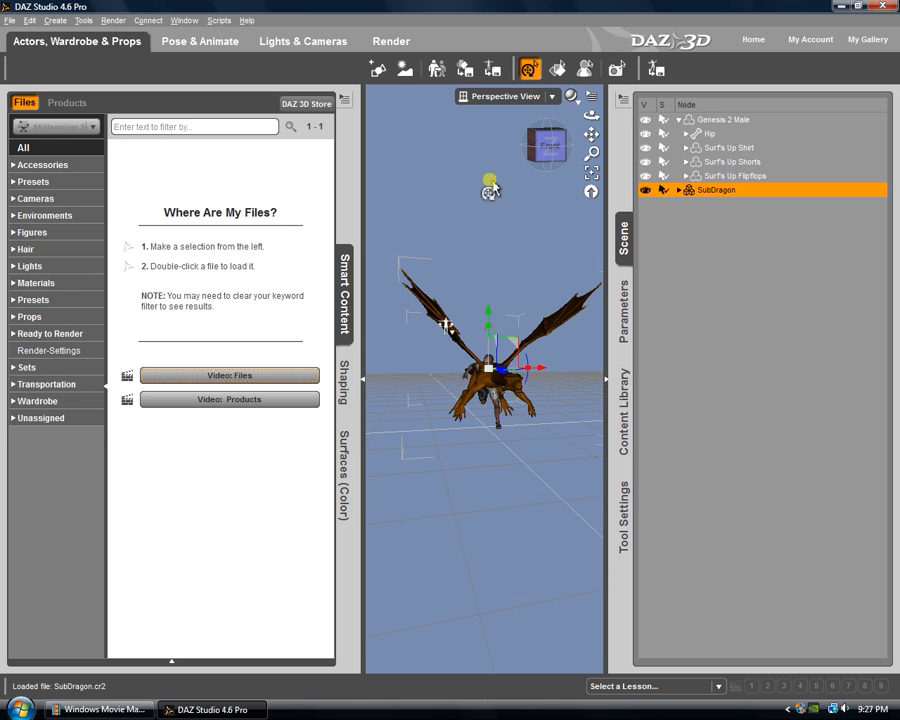
Collapse the content pane and raise the SubDragon straight up until it floats above the running figure.
mouse_move(449, 341)
mouse_down()
mouse_move(426, 346)
mouse_move(670, 345)
mouse_move(448, 340)
mouse_up()
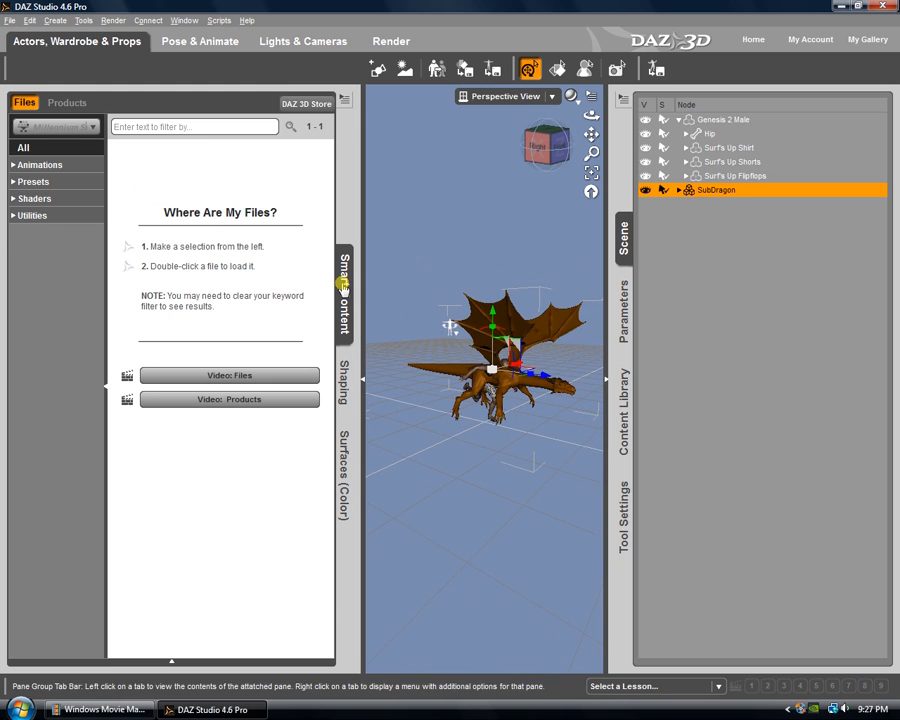
click(342, 270)
scroll(512, 316, up, 1)
scroll(508, 328, down, 3)
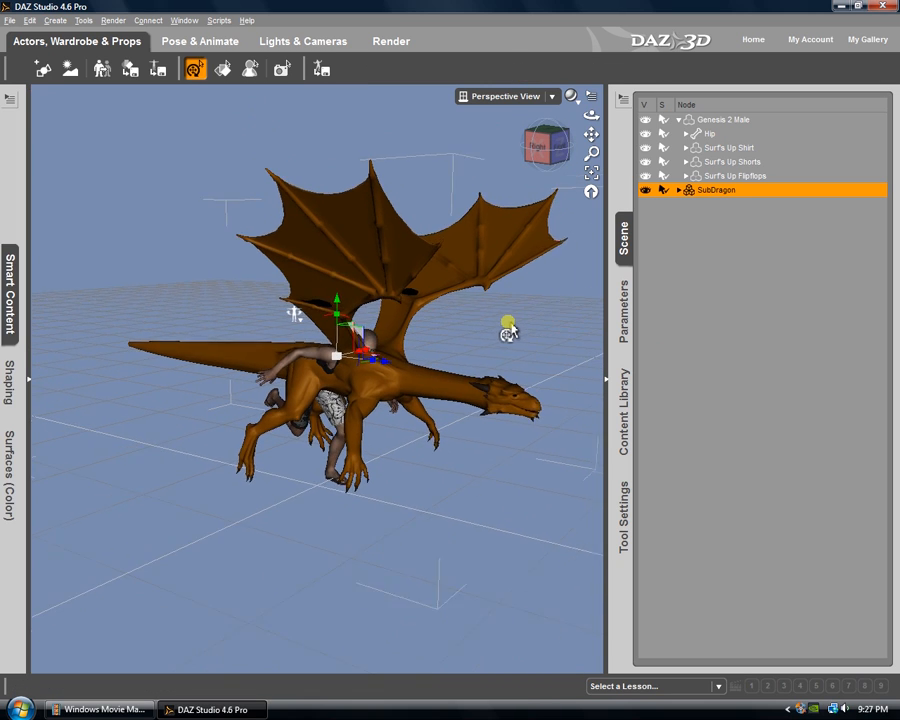
drag(547, 150, 438, 342)
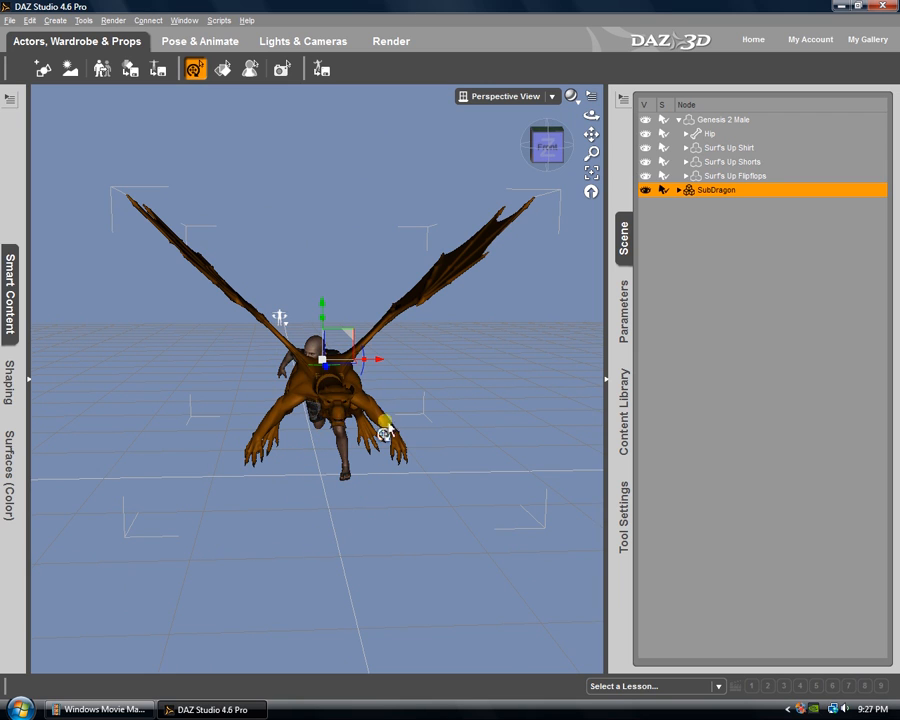
drag(548, 147, 449, 342)
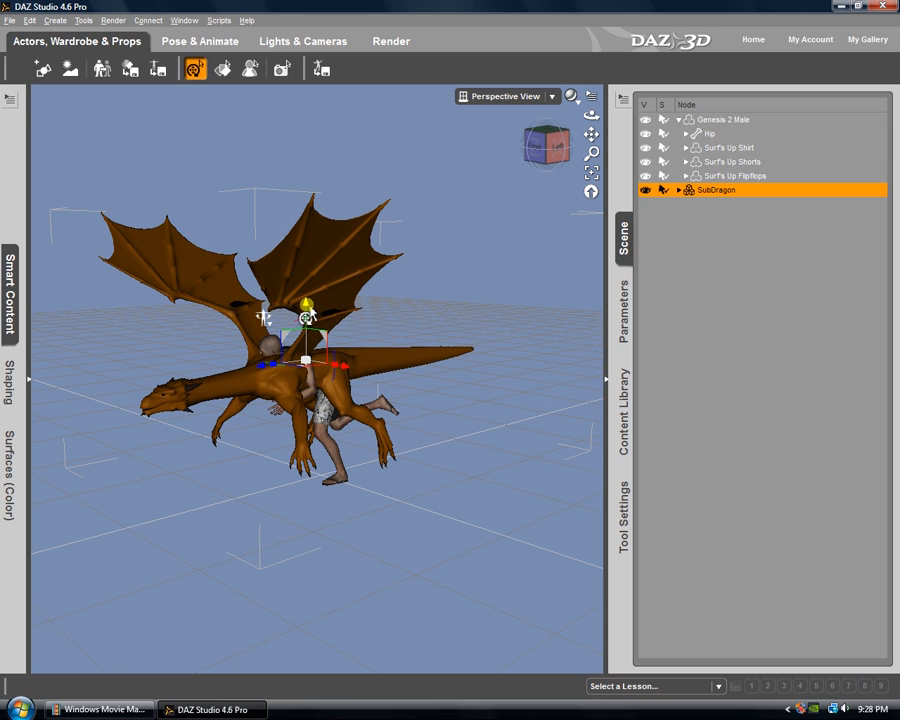
drag(310, 316, 304, 130)
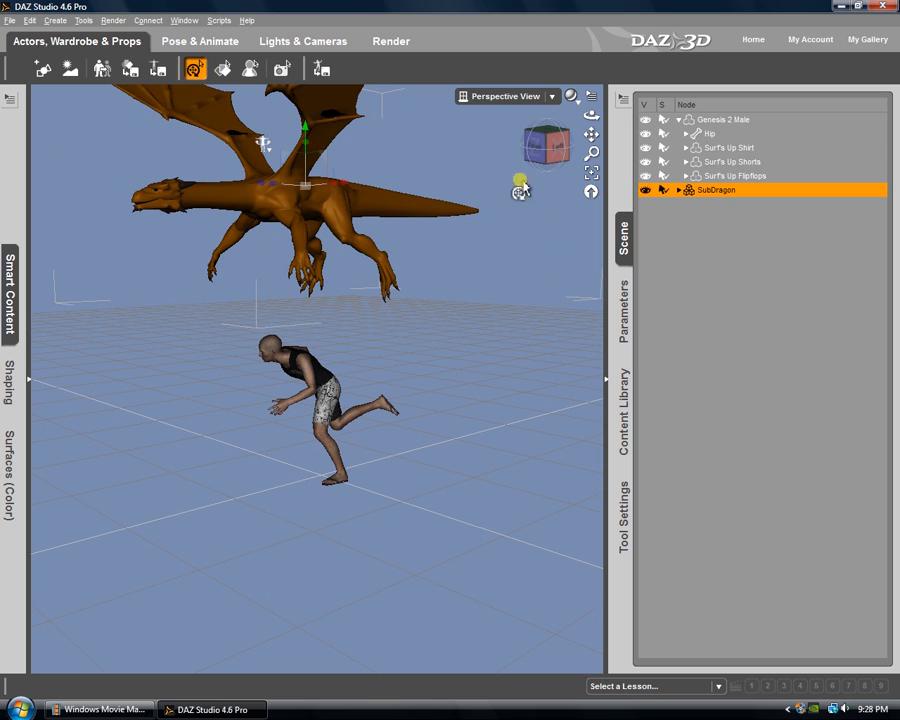
Examine the placement of the dragon above the running figure from behind and from the left side.
click(547, 143)
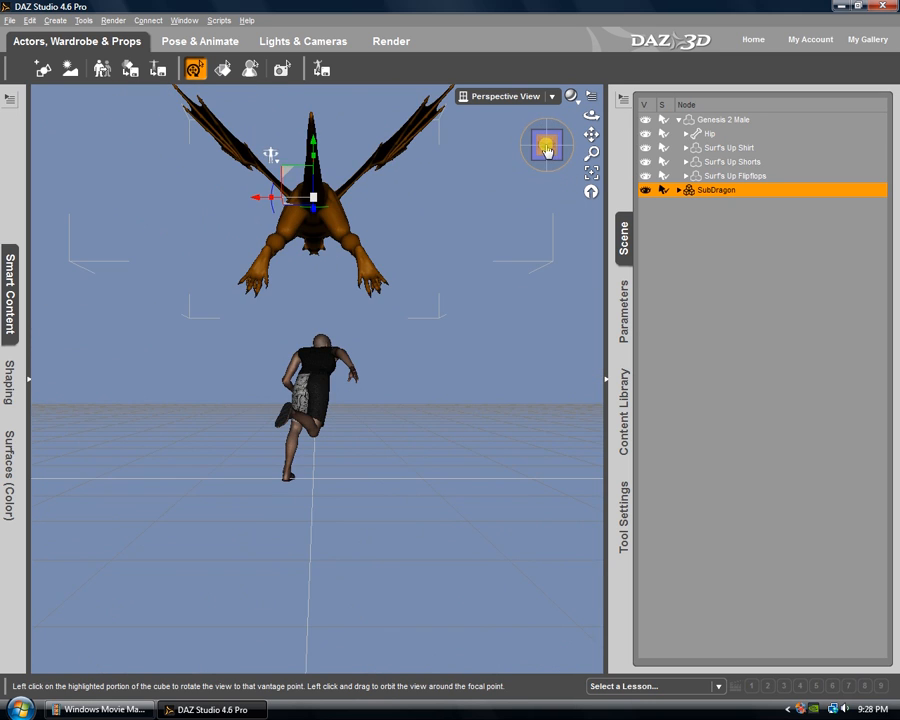
drag(449, 342, 443, 187)
scroll(263, 298, down, 6)
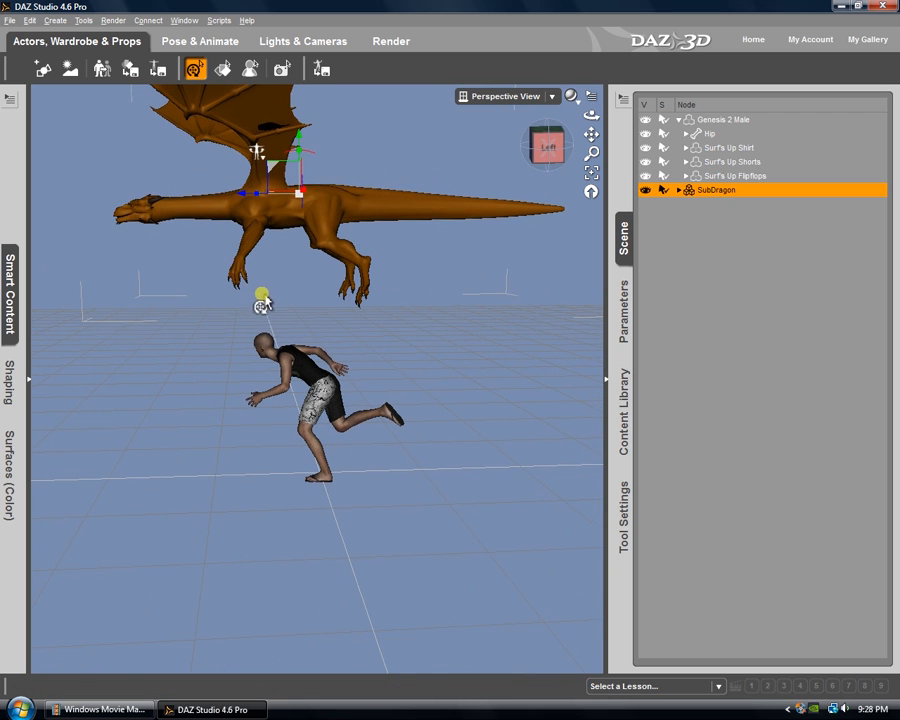
scroll(265, 311, down, 3)
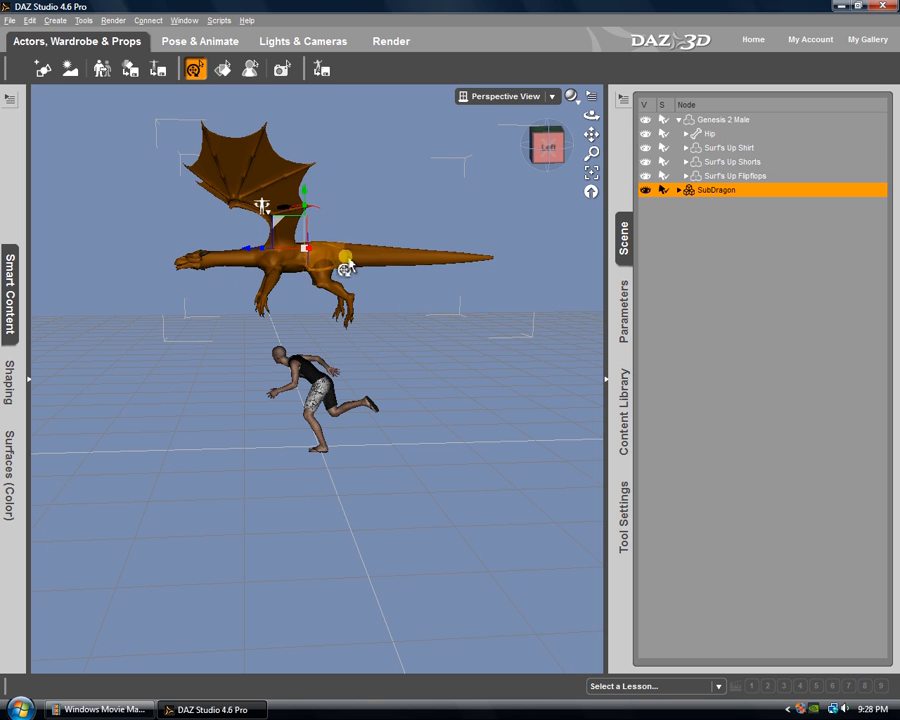
drag(541, 150, 450, 342)
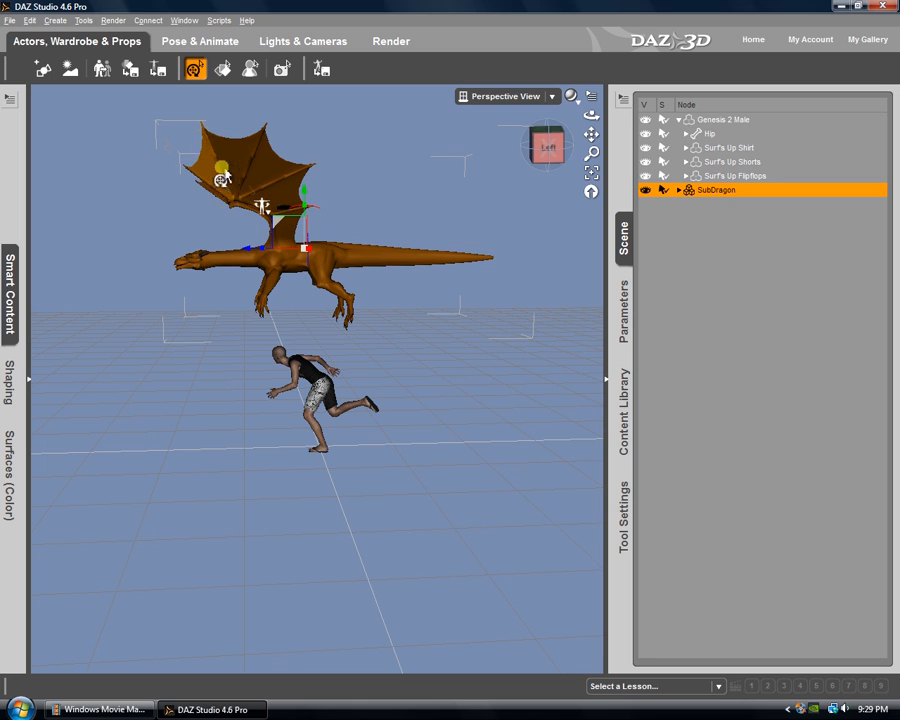
Pick the dragon's tail1 bone, reselect the whole SubDragon, and view its surface and shaping preset categories.
click(345, 262)
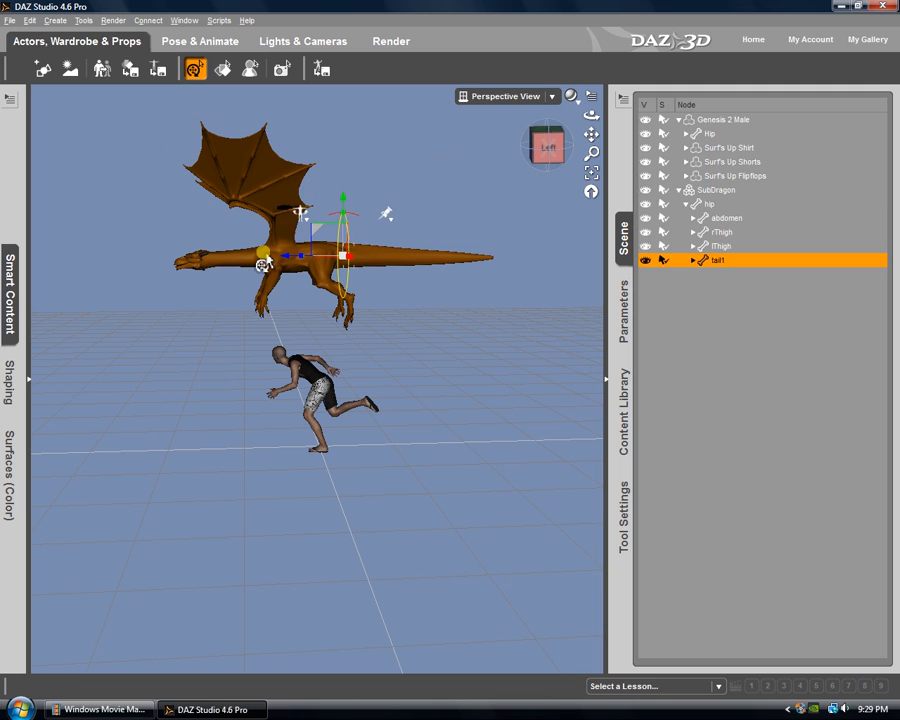
click(716, 190)
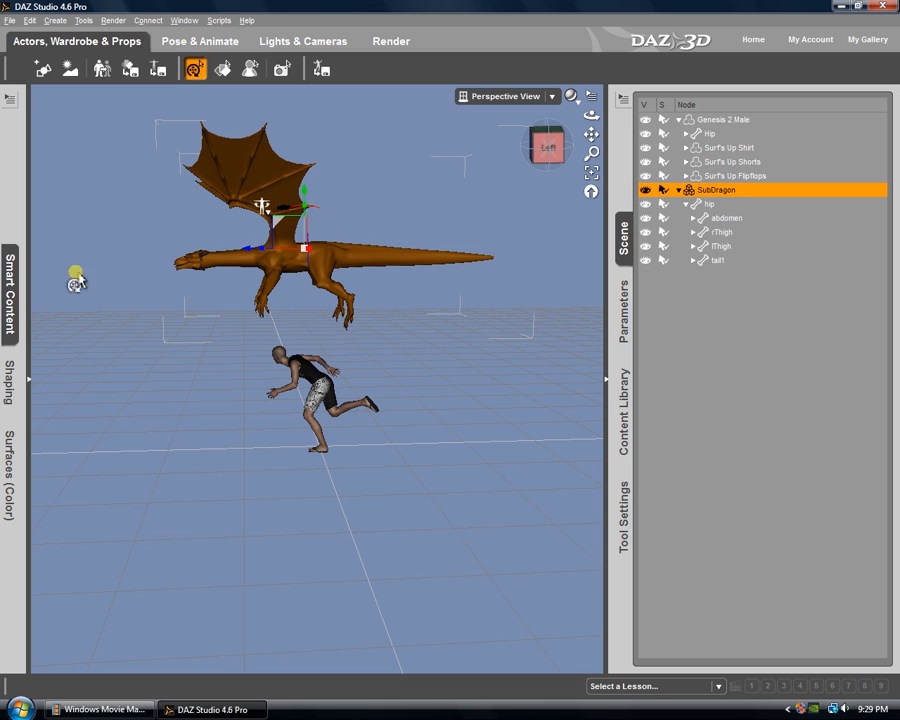
click(8, 480)
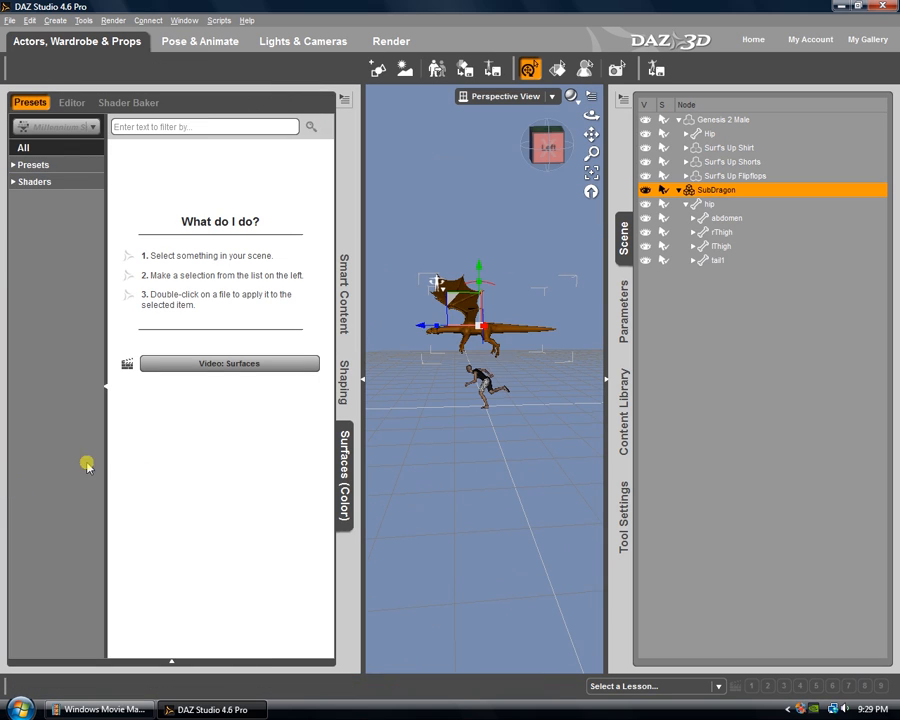
click(345, 385)
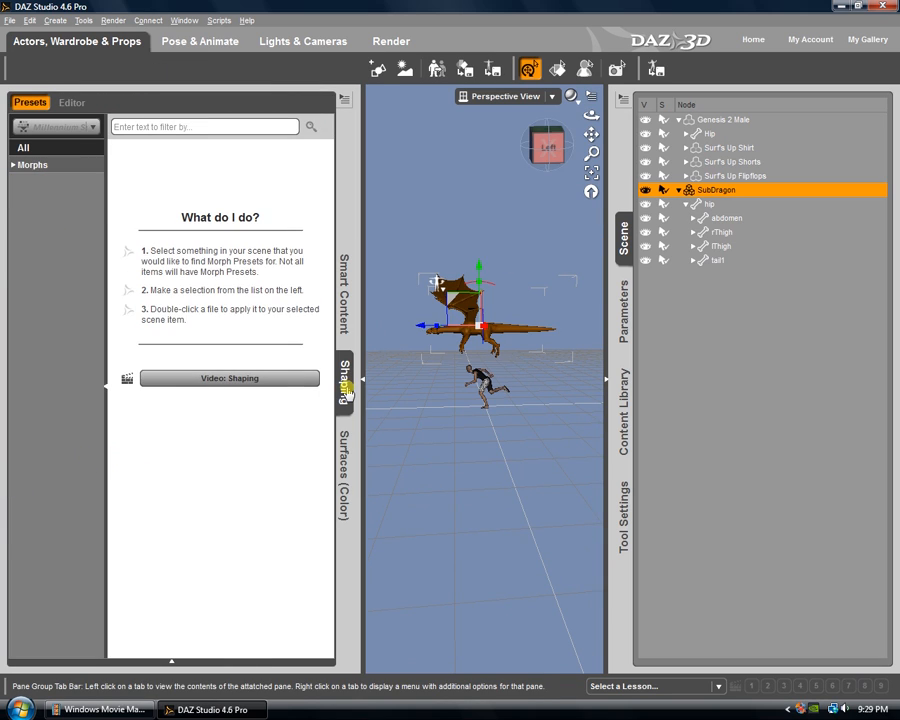
Look through the SubDragon's Morphs and Shaders presets, apply the Dragon_MAT material preset to it, and collapse the content pane.
click(30, 164)
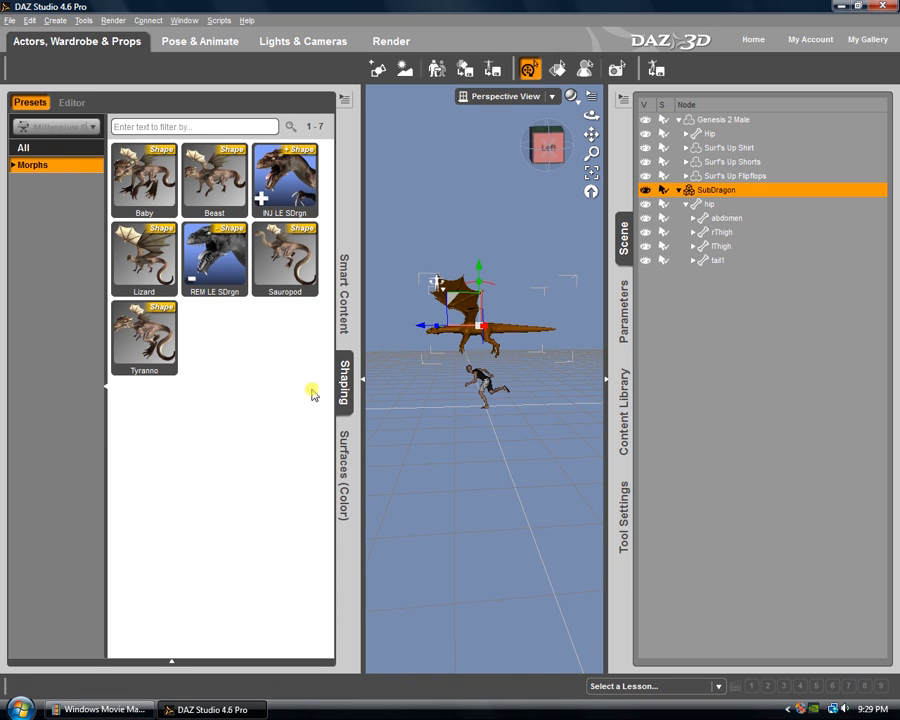
click(344, 470)
click(49, 183)
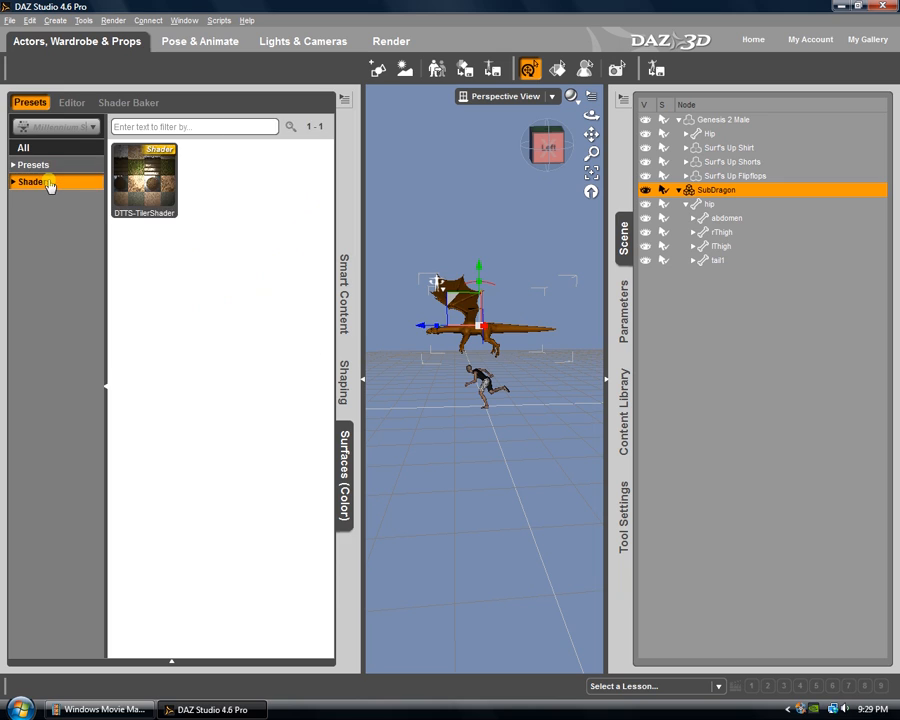
click(43, 164)
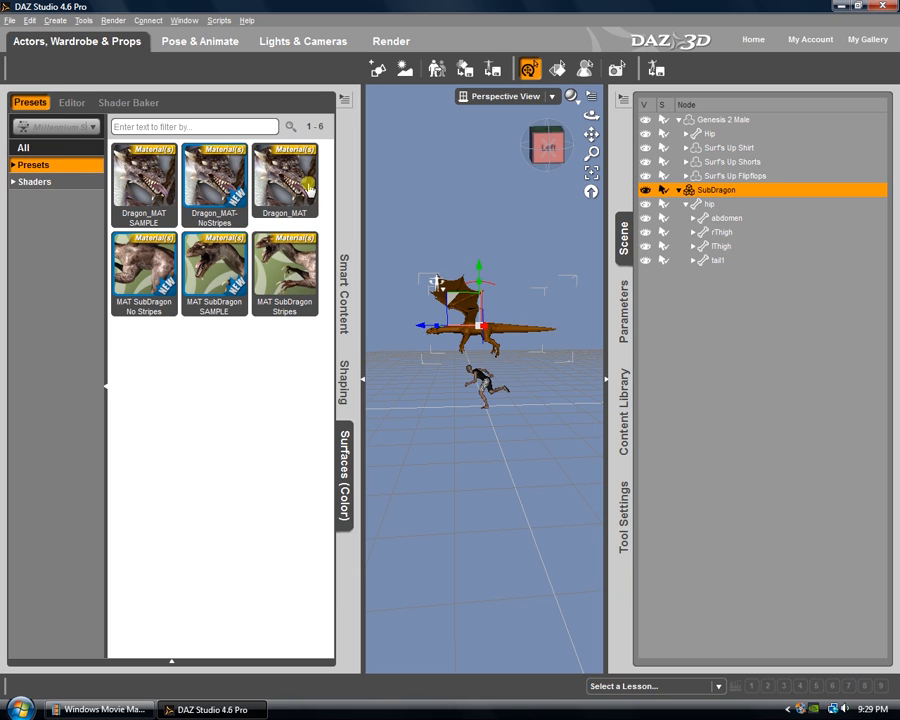
double_click(295, 190)
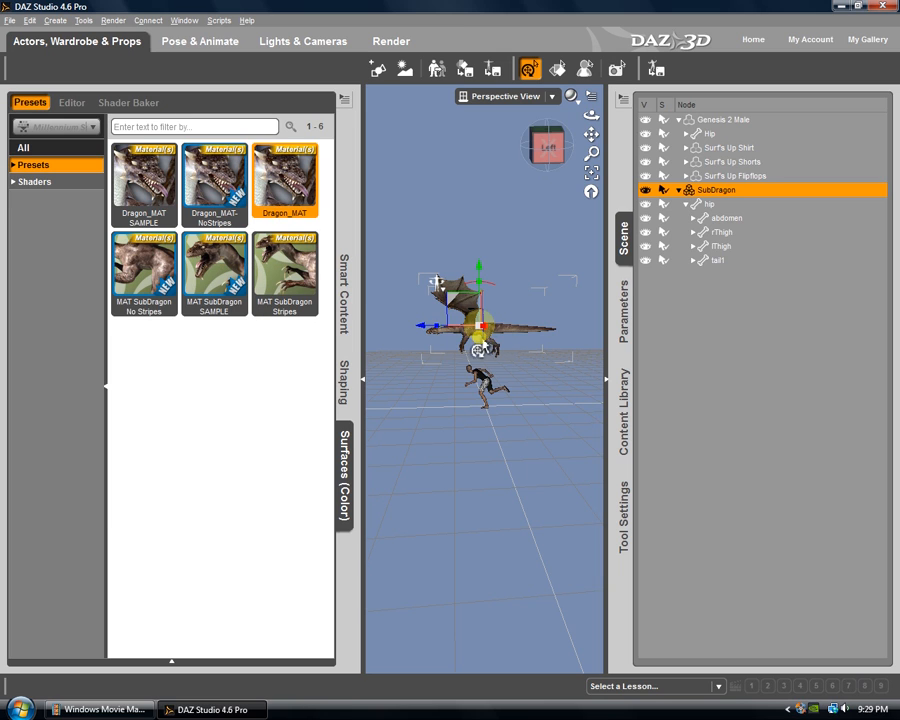
click(343, 462)
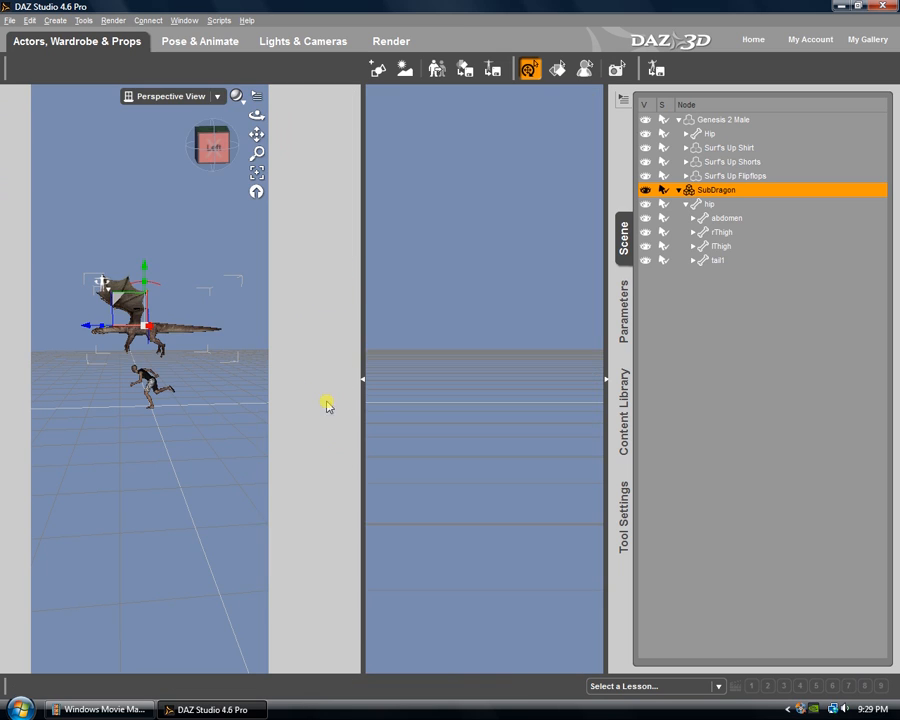
Examine the textured dragon and the running figure up close and from different heights on the left side.
scroll(280, 290, up, 5)
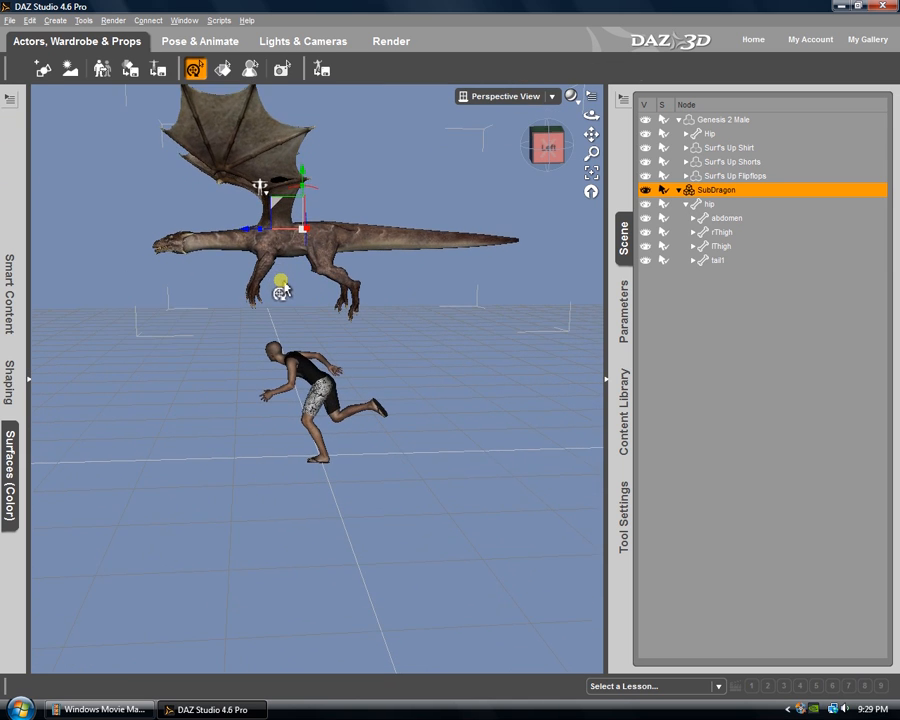
scroll(268, 298, up, 1)
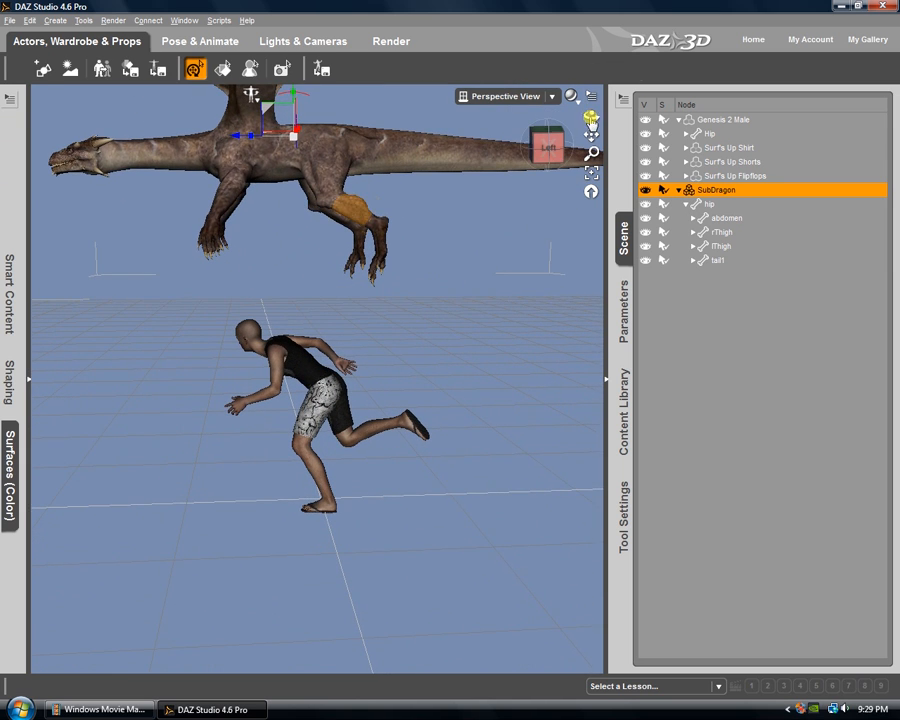
drag(538, 145, 455, 340)
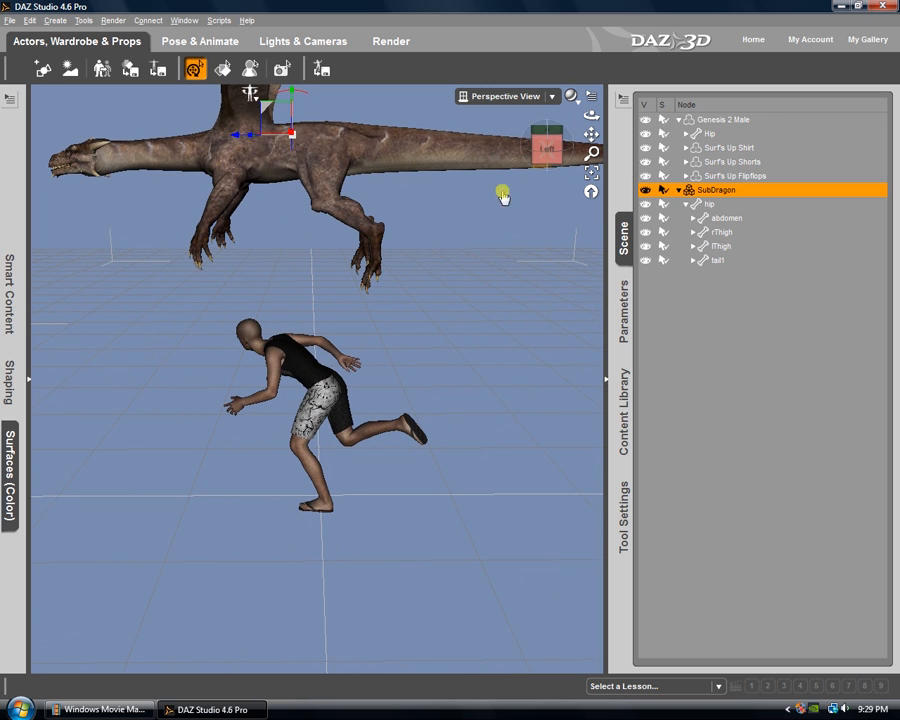
drag(225, 308, 257, 305)
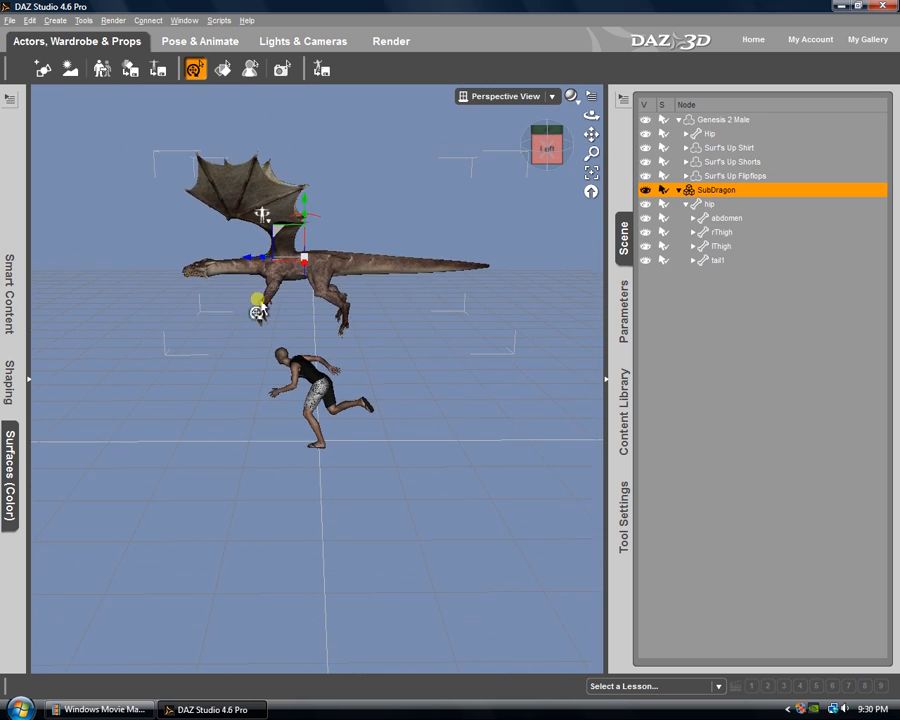
drag(546, 143, 448, 338)
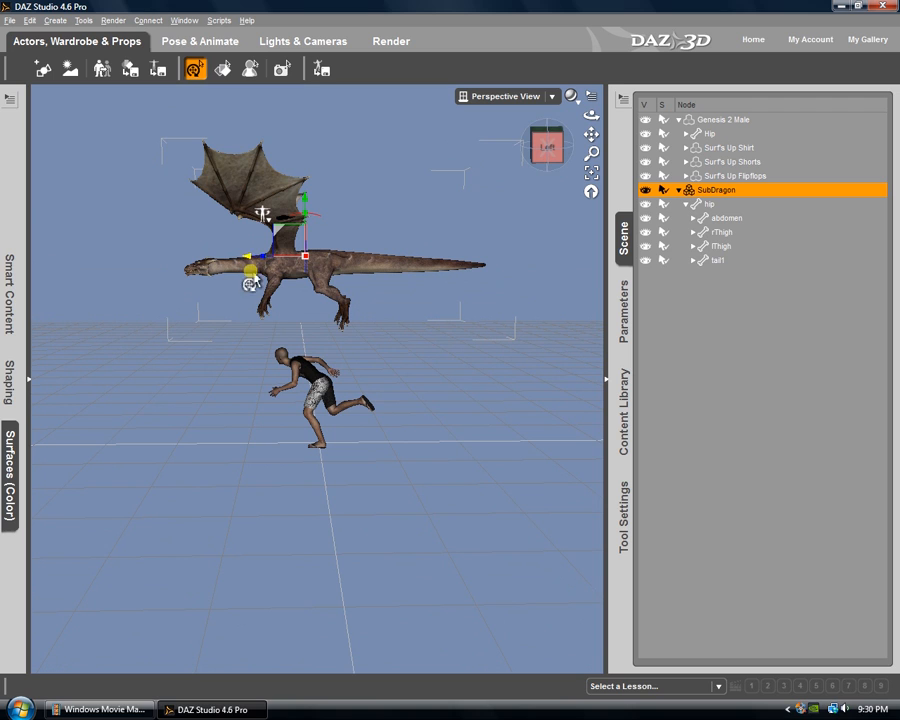
scroll(256, 266, down, 1)
scroll(254, 270, up, 1)
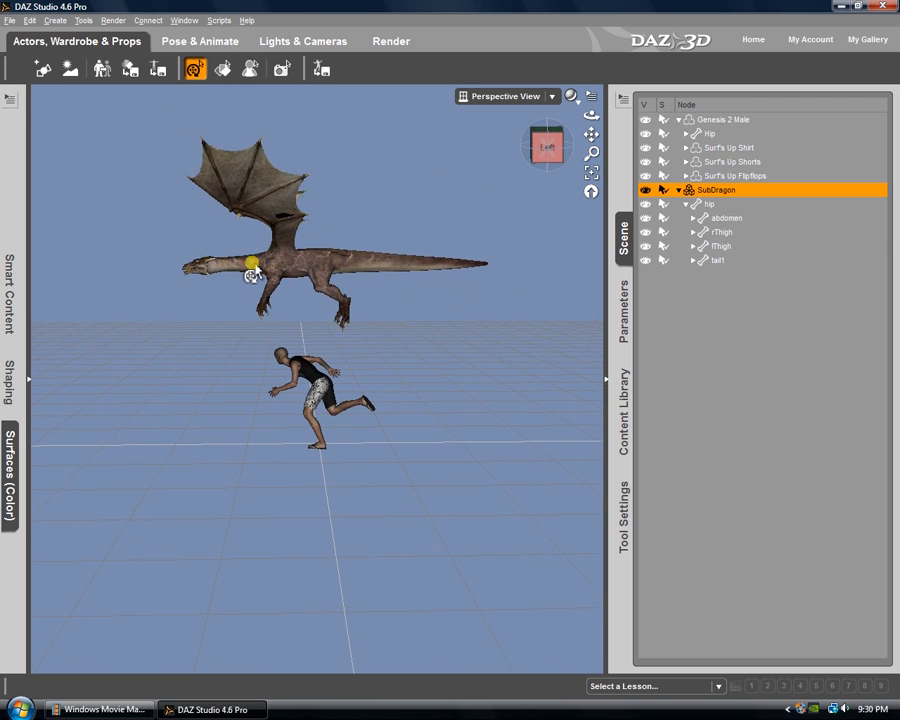
Reselect the whole SubDragon instead of its individual bones and move it straight back so it flies behind the running figure.
click(251, 264)
click(335, 260)
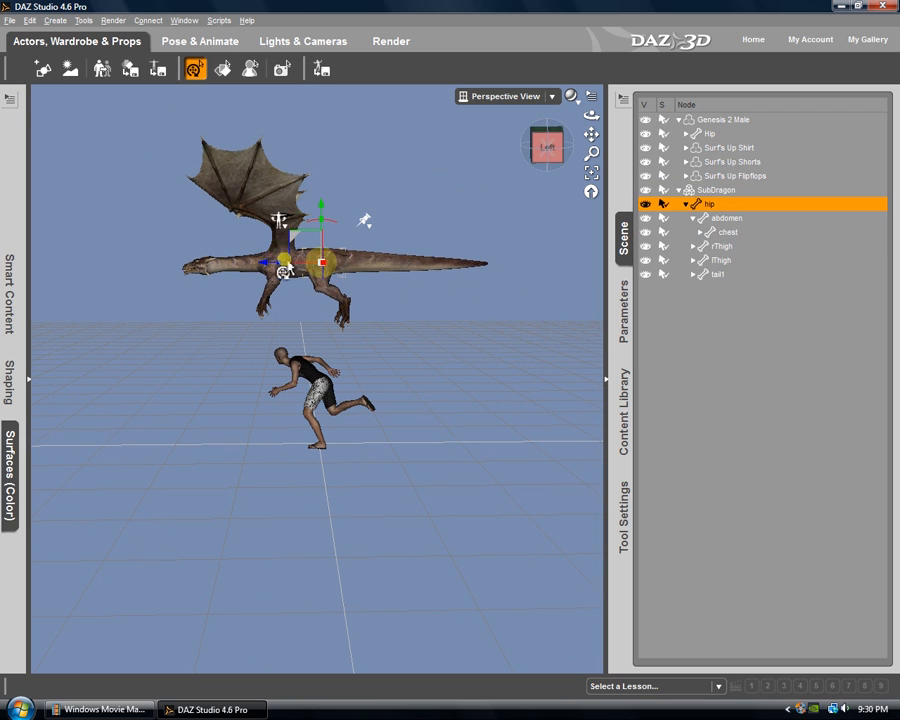
click(713, 190)
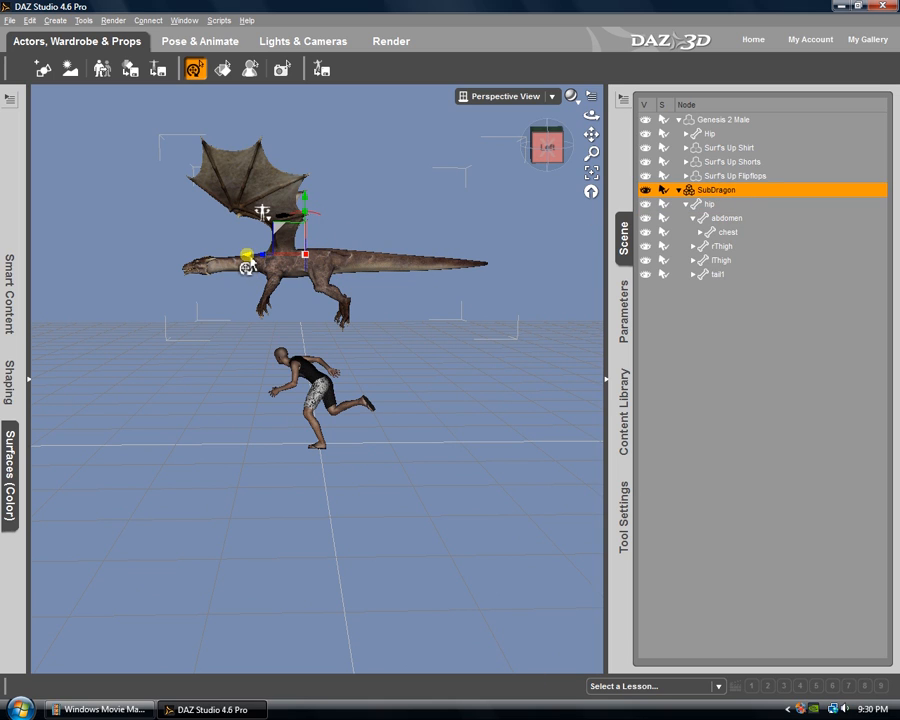
drag(247, 262, 415, 270)
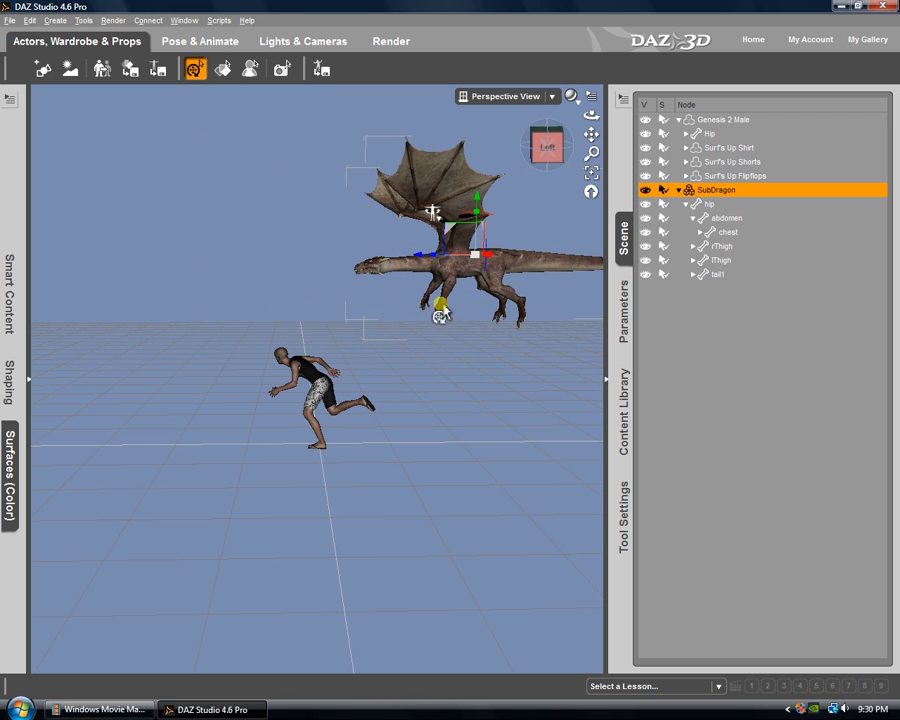
Tilt the SubDragon nose-down by about 17° so it dives toward the running figure.
drag(549, 152, 541, 177)
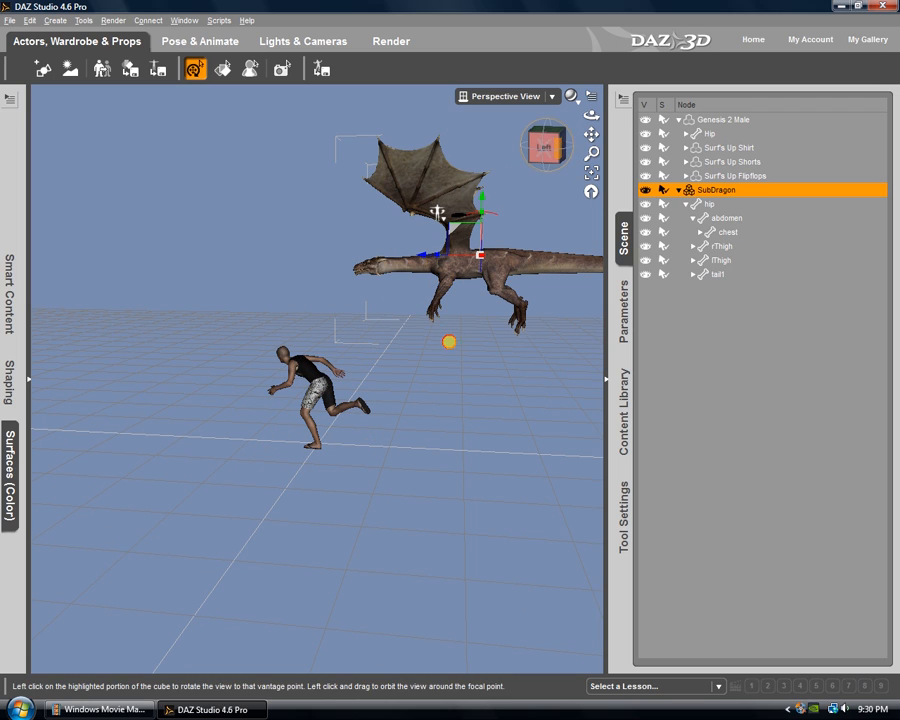
click(544, 146)
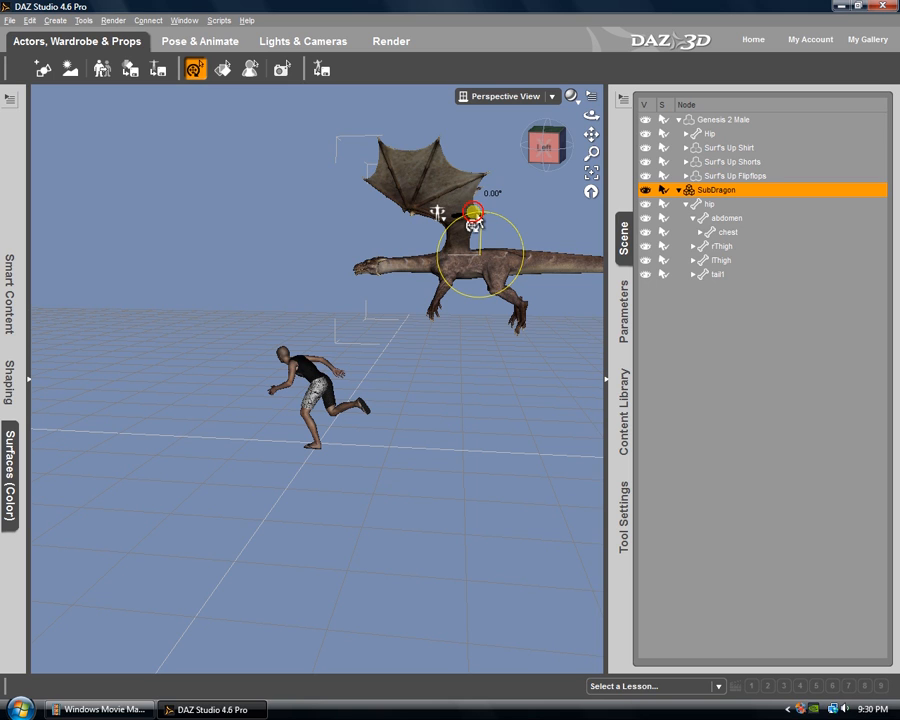
mouse_move(474, 222)
mouse_down()
mouse_move(466, 226)
mouse_move(468, 216)
mouse_move(470, 224)
mouse_up()
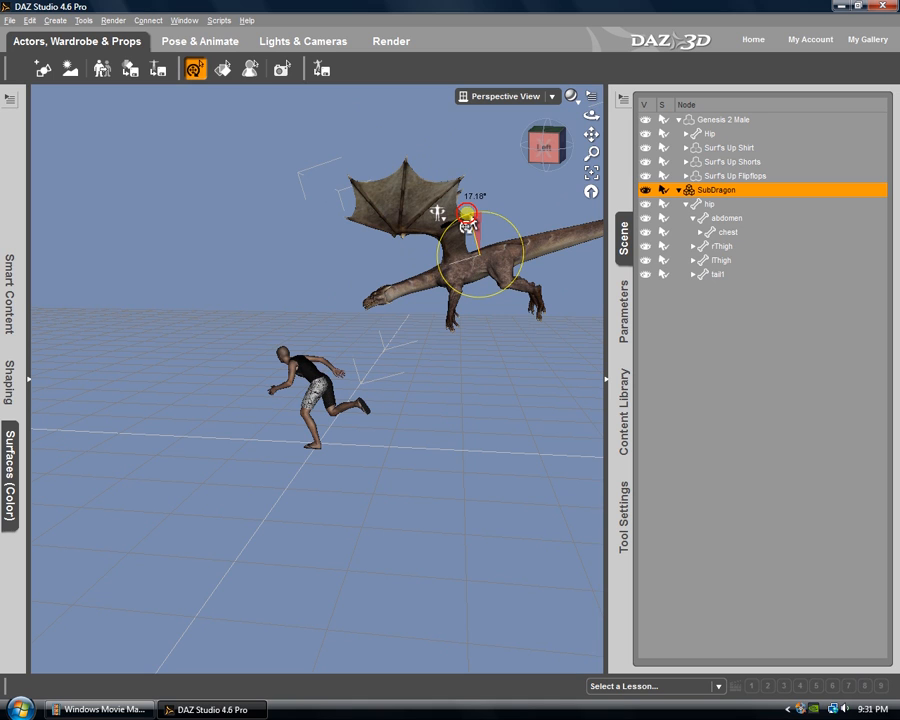
drag(470, 224, 468, 227)
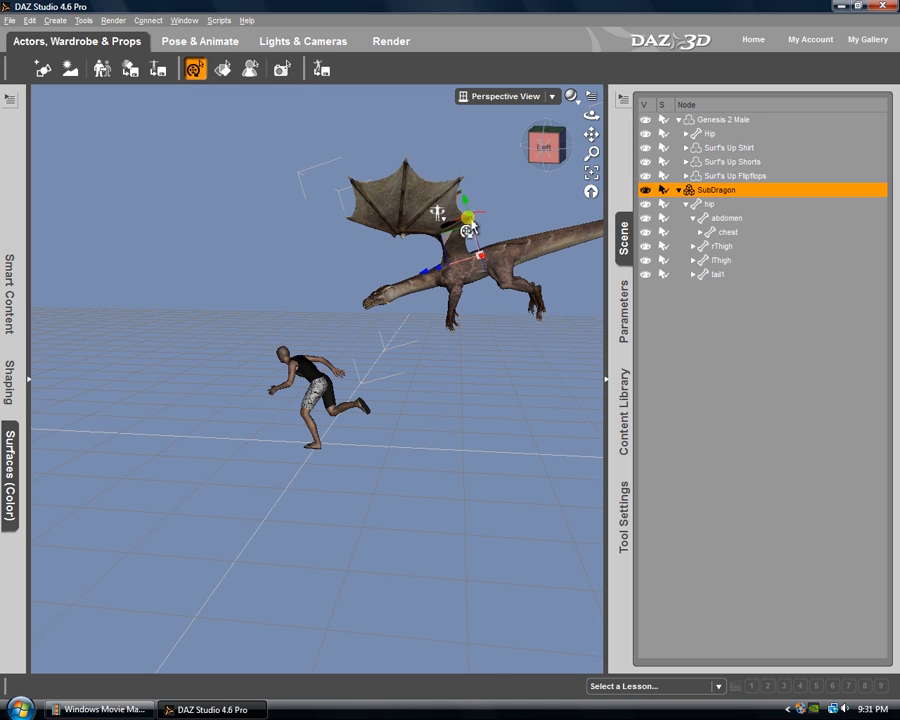
Examine the diving dragon and the running figure from the front and from the right side.
mouse_move(451, 342)
mouse_down()
mouse_move(507, 342)
mouse_move(449, 342)
mouse_up()
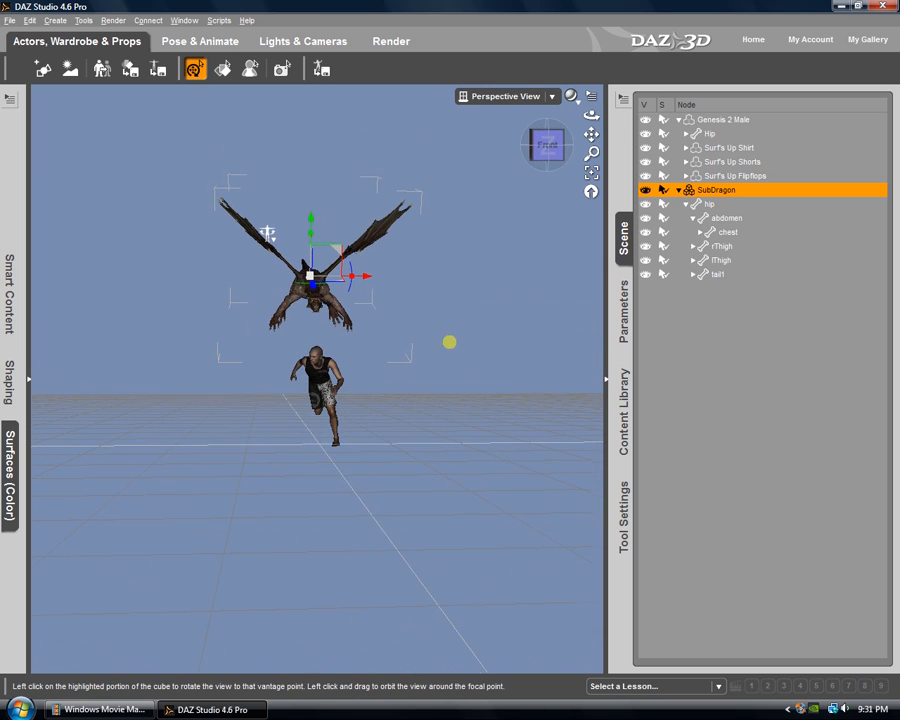
scroll(343, 298, up, 5)
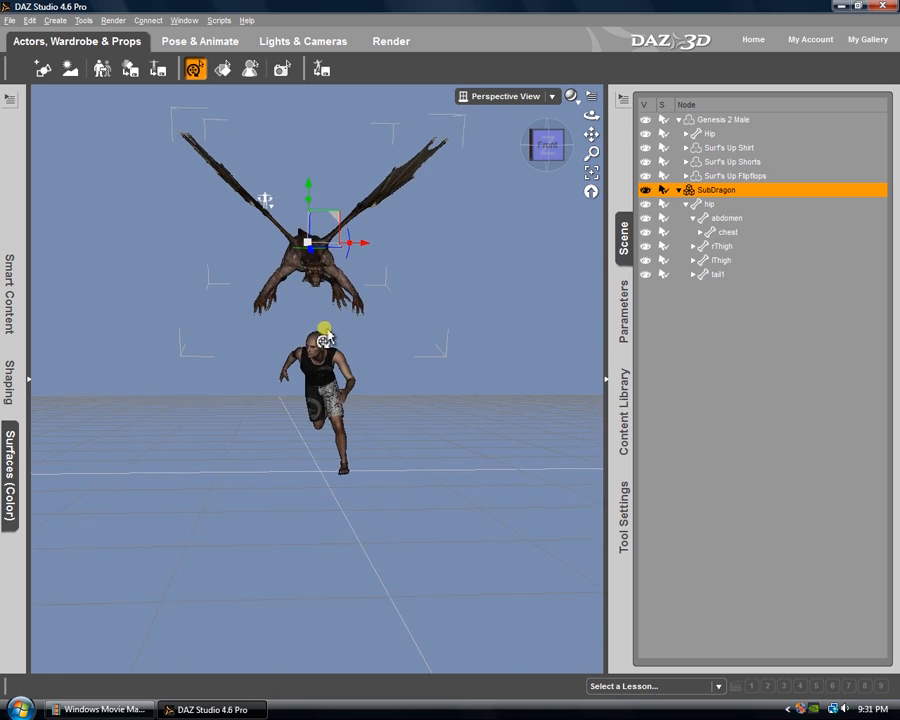
scroll(326, 340, up, 3)
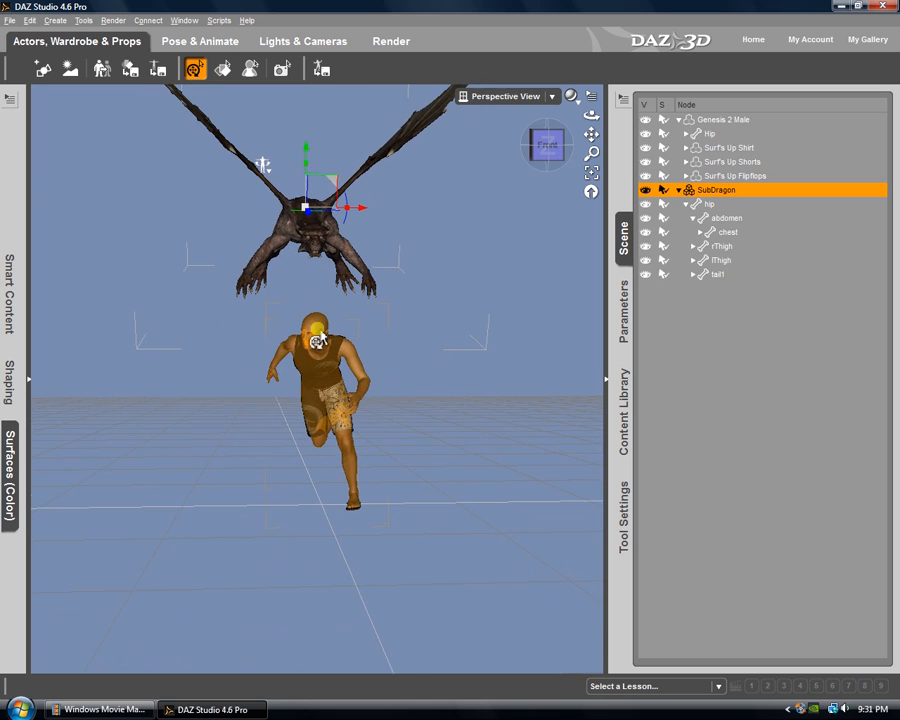
mouse_move(449, 342)
mouse_down()
mouse_move(460, 342)
mouse_move(449, 342)
mouse_up()
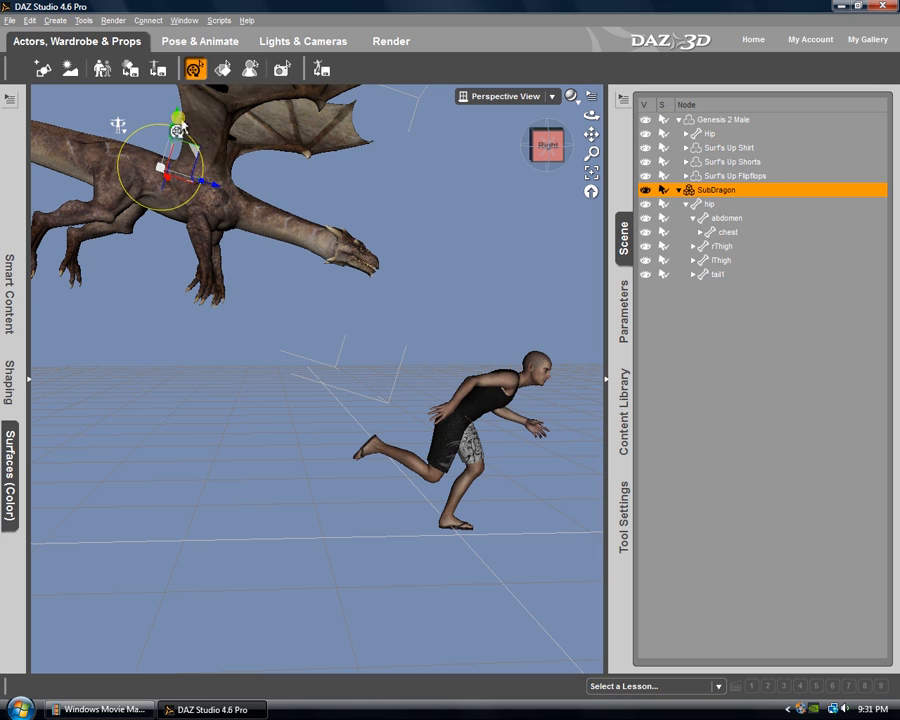
Select the Genesis 2 Male figure and view its pose presets in the Pose & Animate workspace.
click(271, 229)
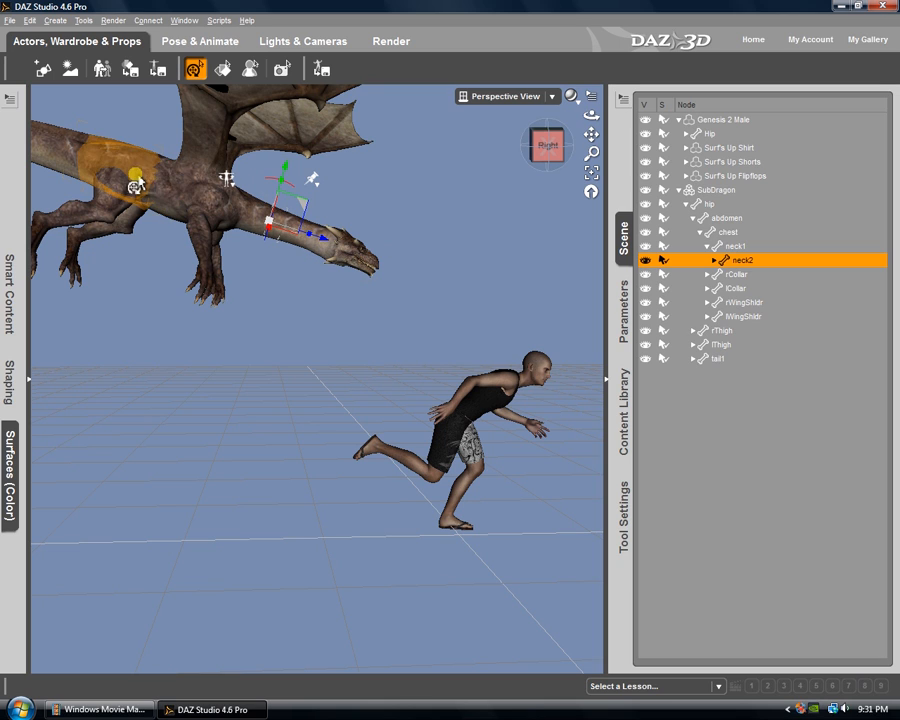
click(480, 417)
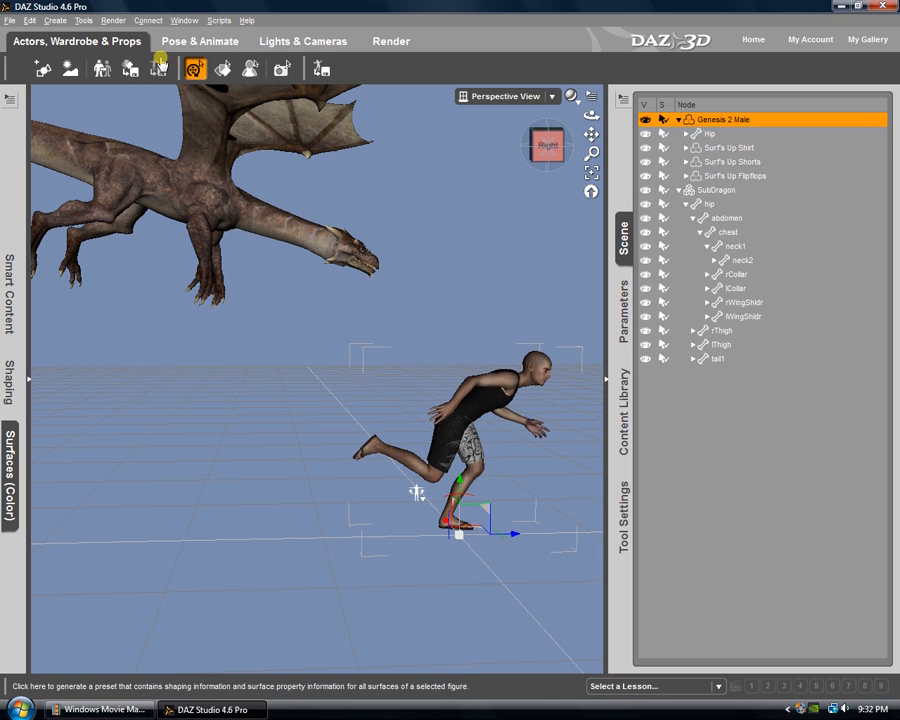
click(189, 44)
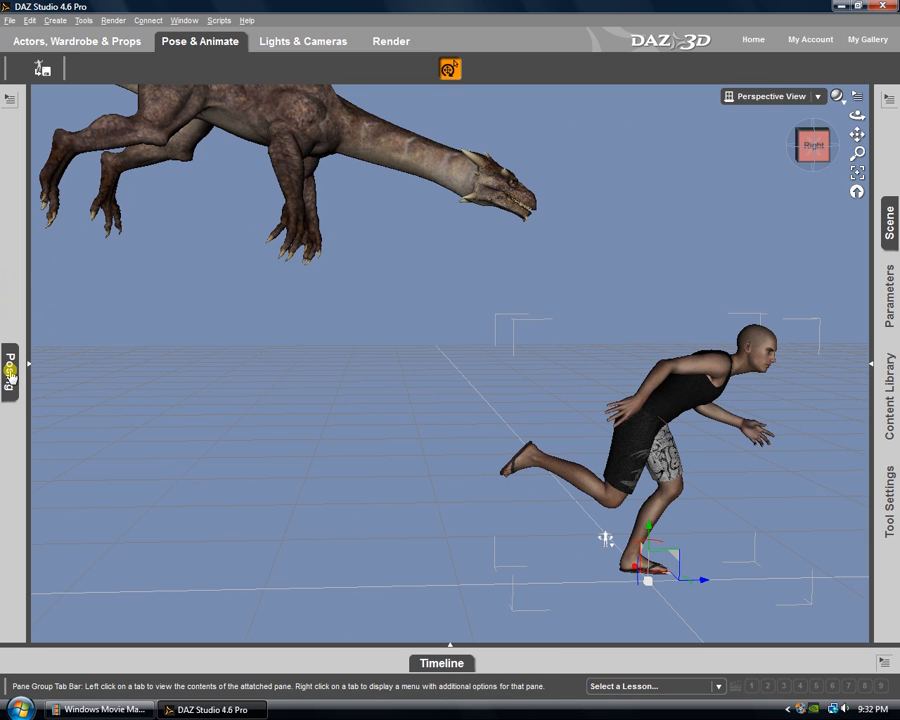
click(9, 370)
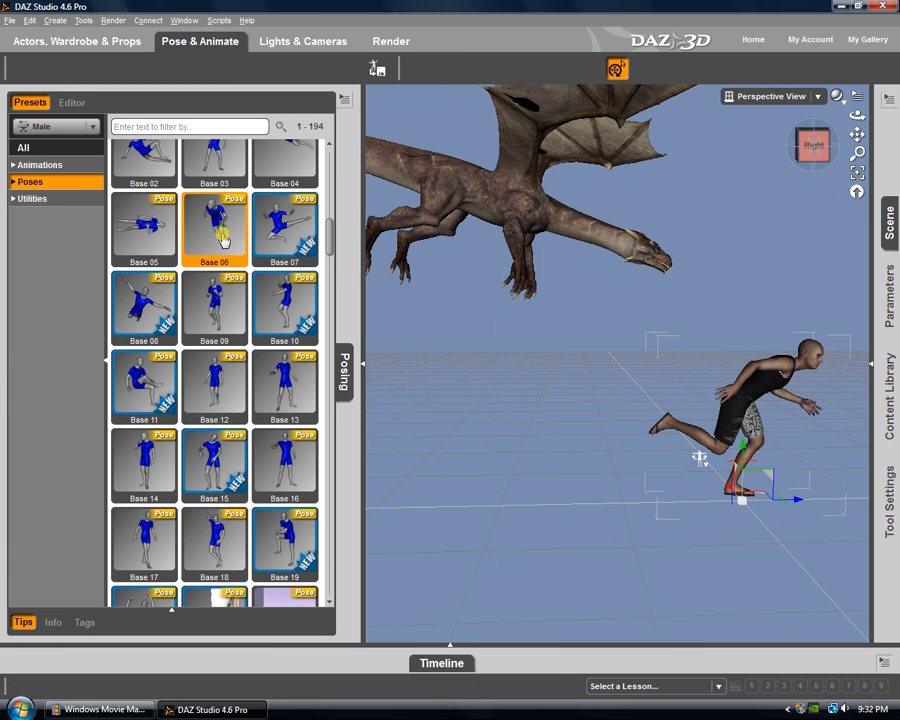
Pick individual dragon bones such as rWingShldr and lCollar, and reselect the whole SubDragon in the scene hierarchy.
click(506, 218)
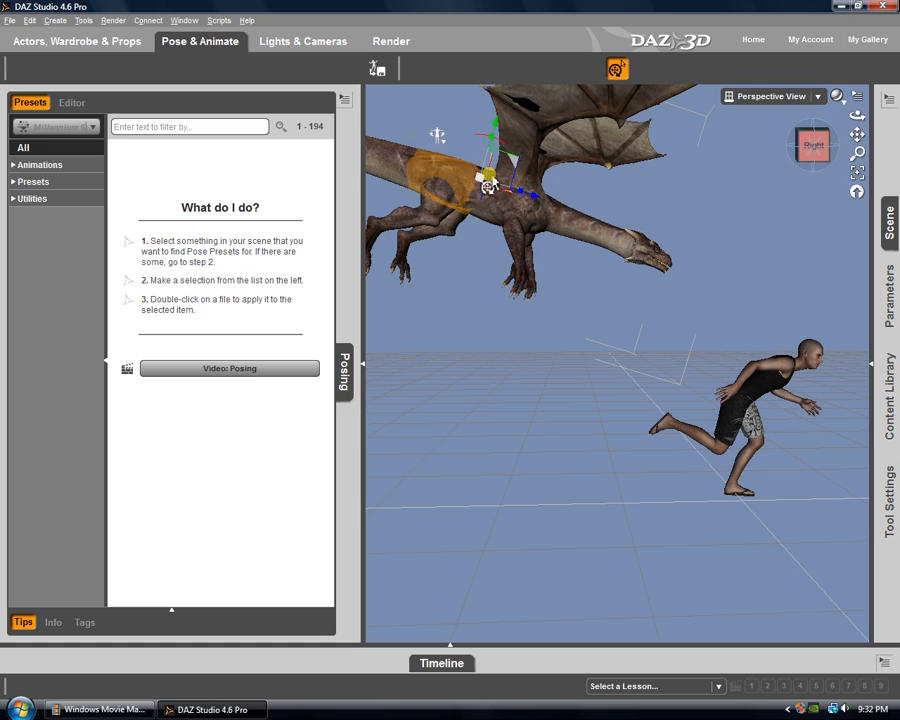
click(440, 196)
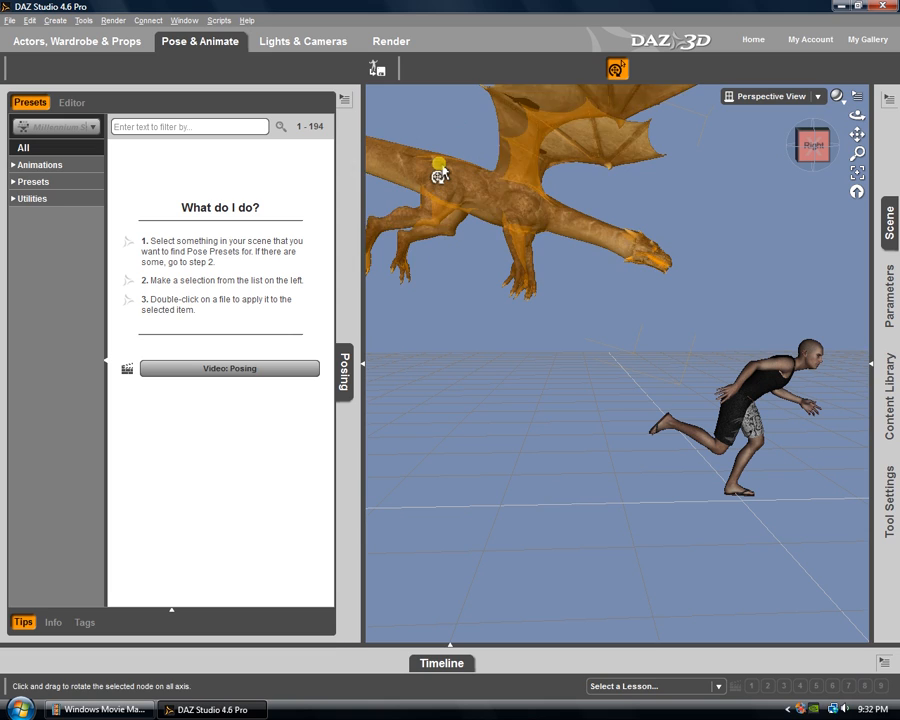
click(527, 139)
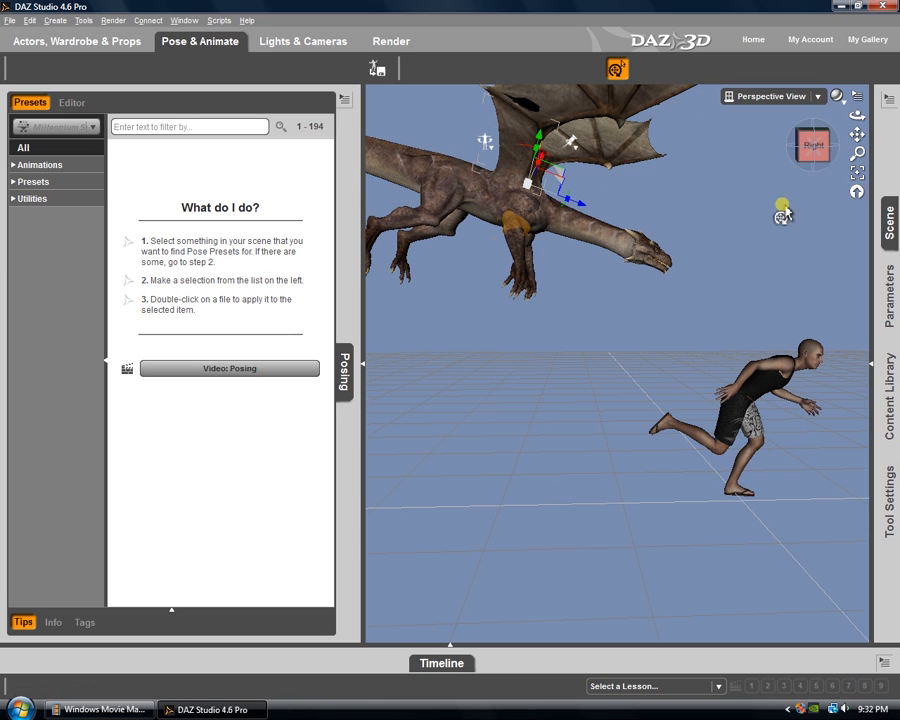
click(889, 226)
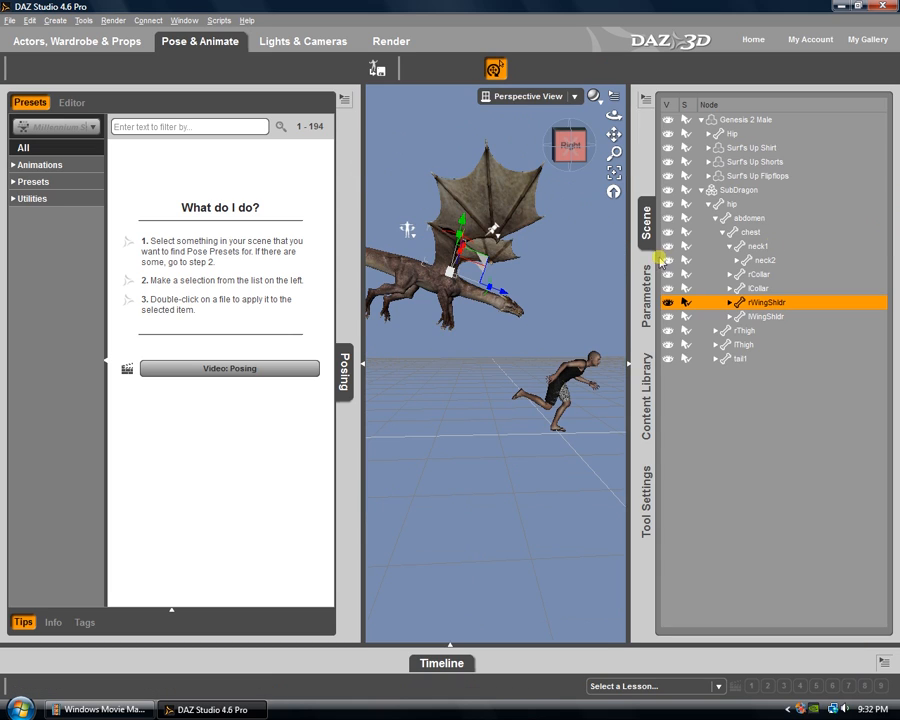
click(729, 191)
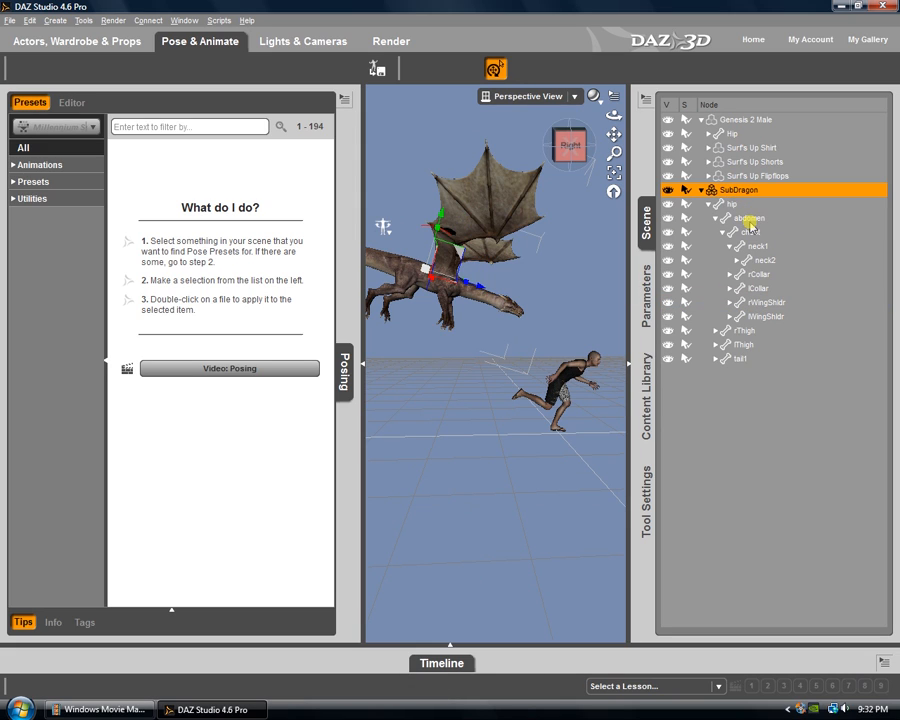
click(770, 303)
click(760, 289)
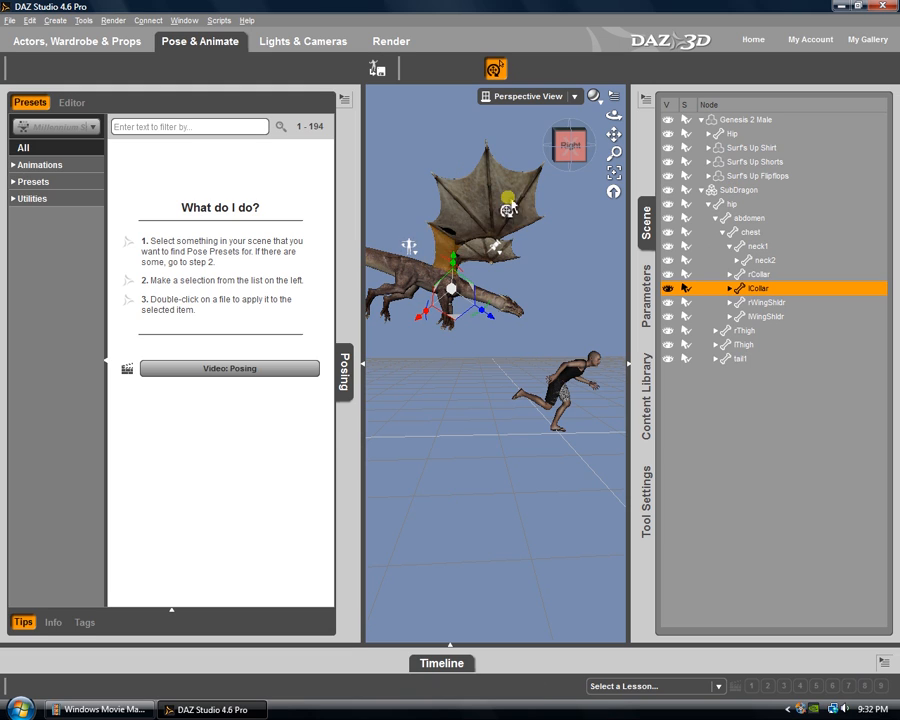
click(738, 190)
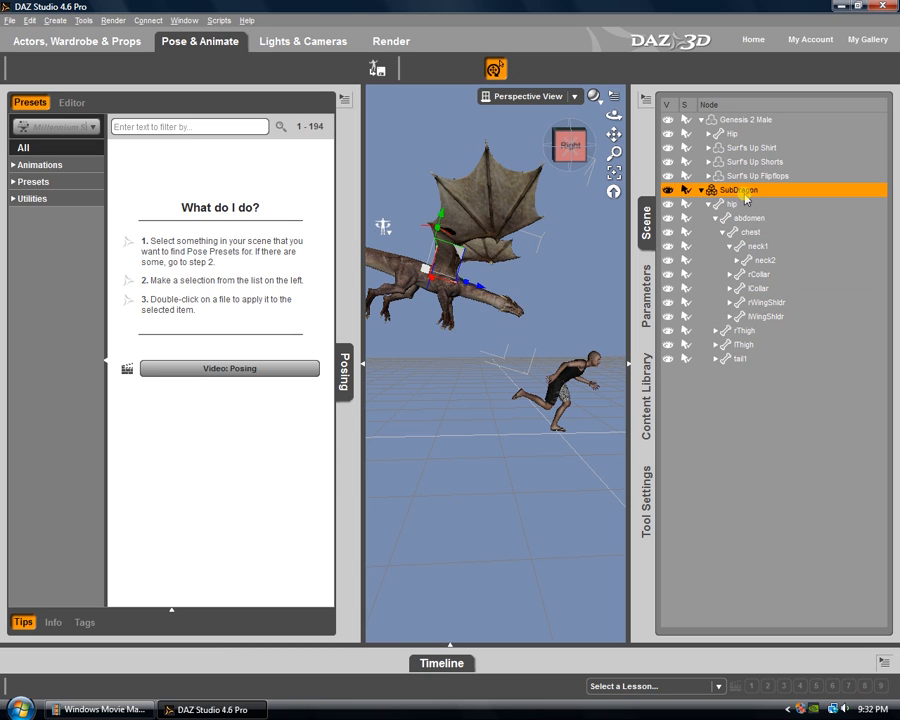
View the full set of pose presets available for the selected SubDragon.
click(647, 228)
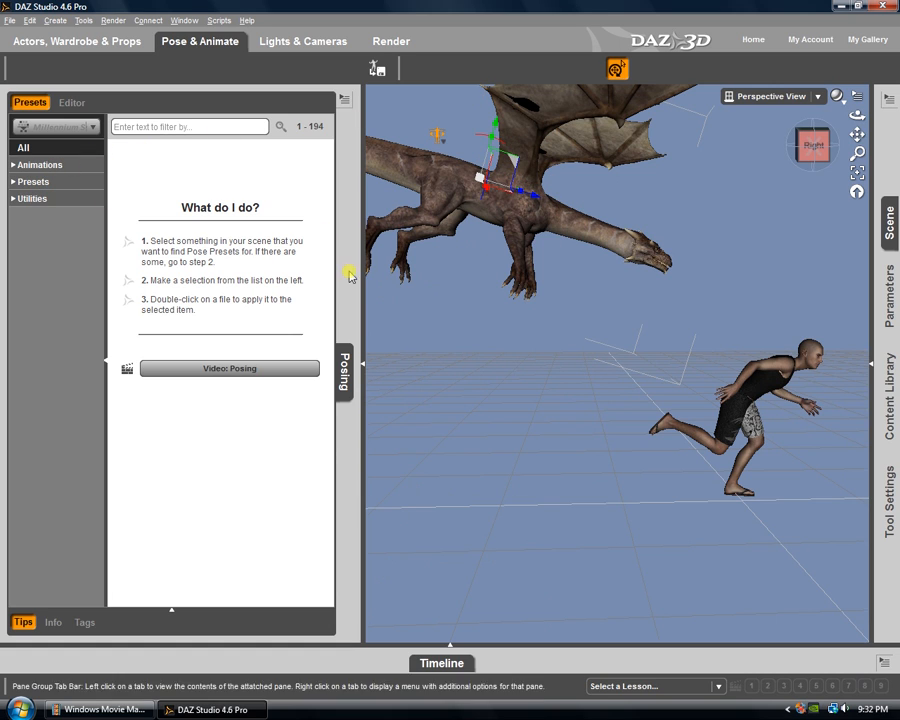
click(40, 167)
click(40, 183)
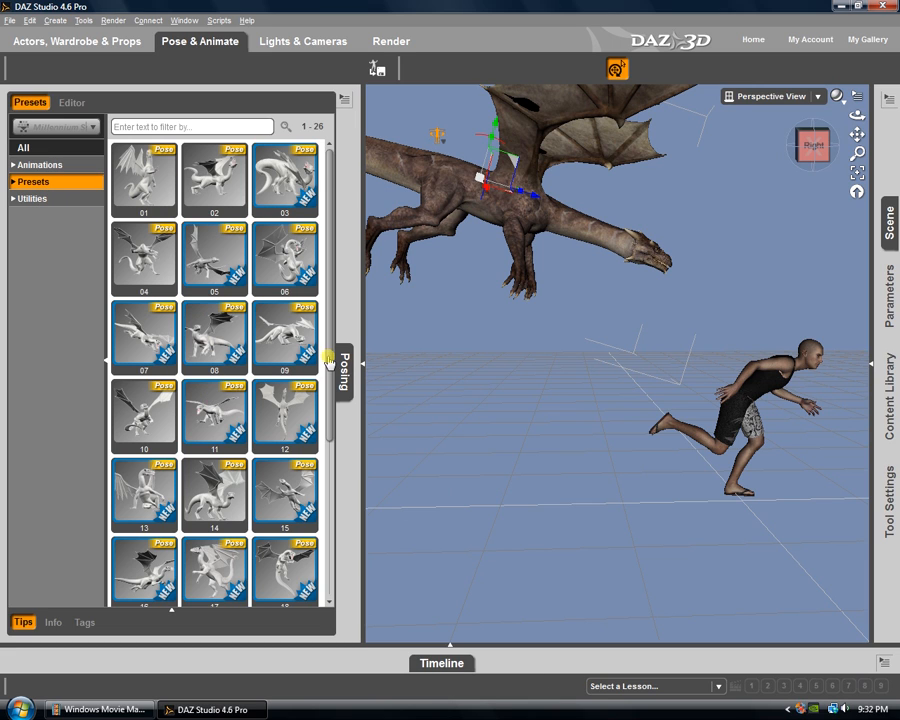
drag(329, 389, 314, 222)
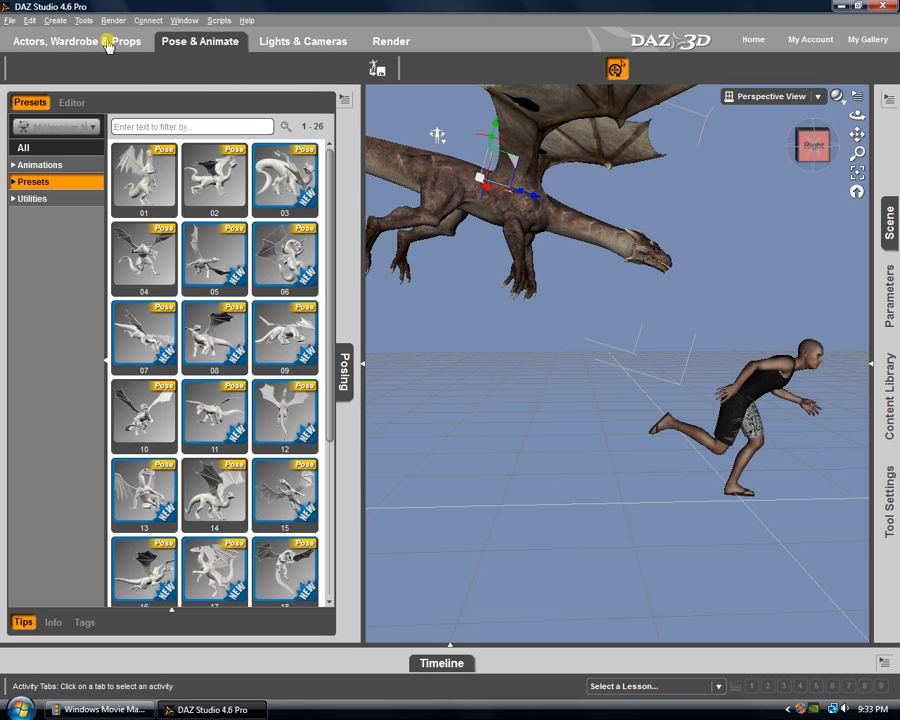
click(344, 380)
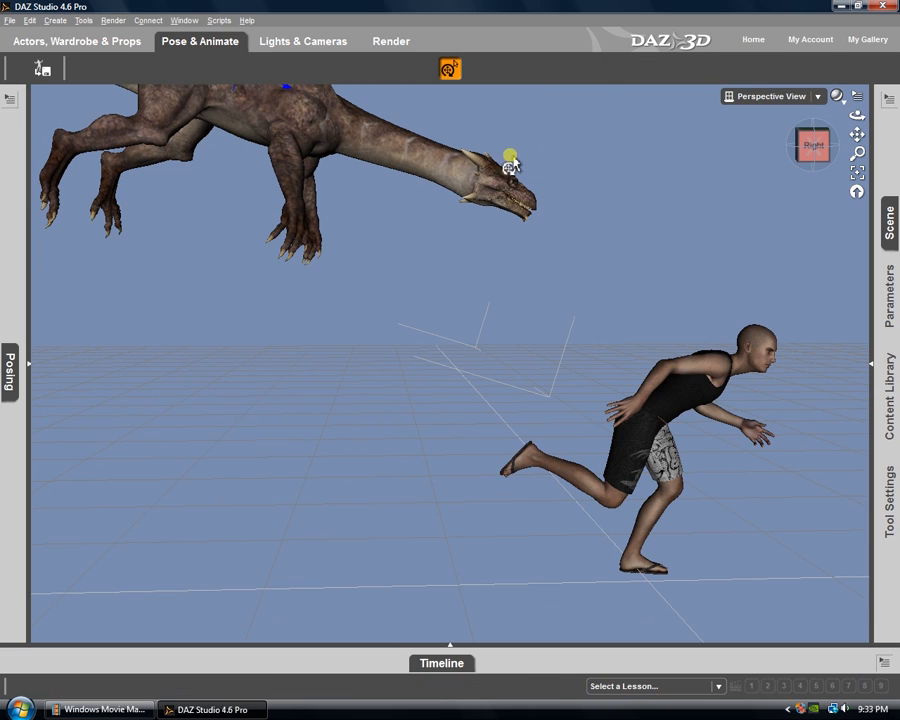
Select the SubDragon's lowerJaw bone and rotate it downward so the mouth opens wide.
click(500, 186)
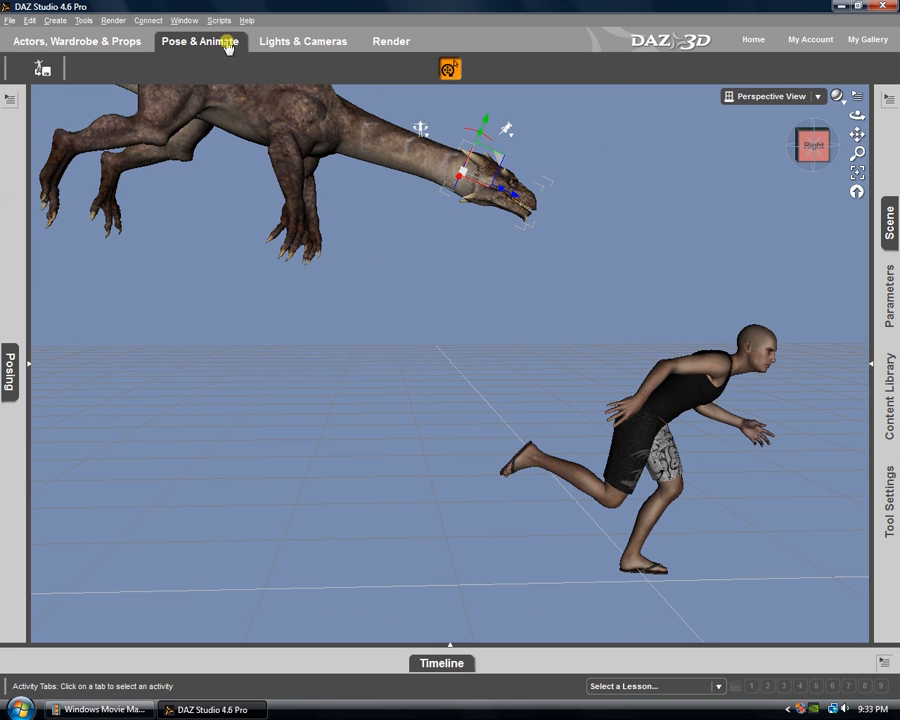
click(8, 370)
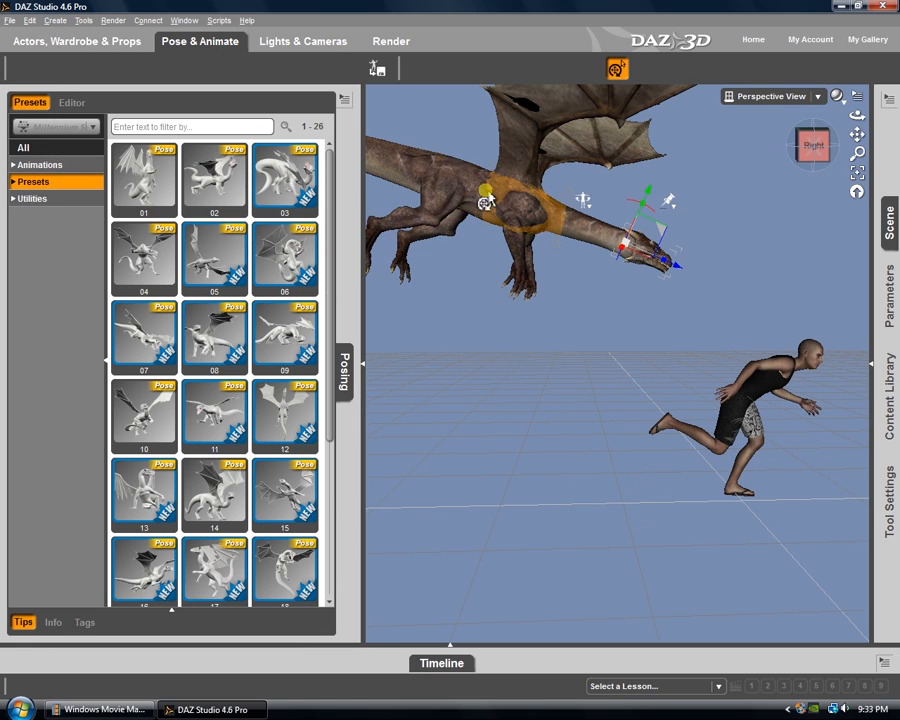
click(344, 368)
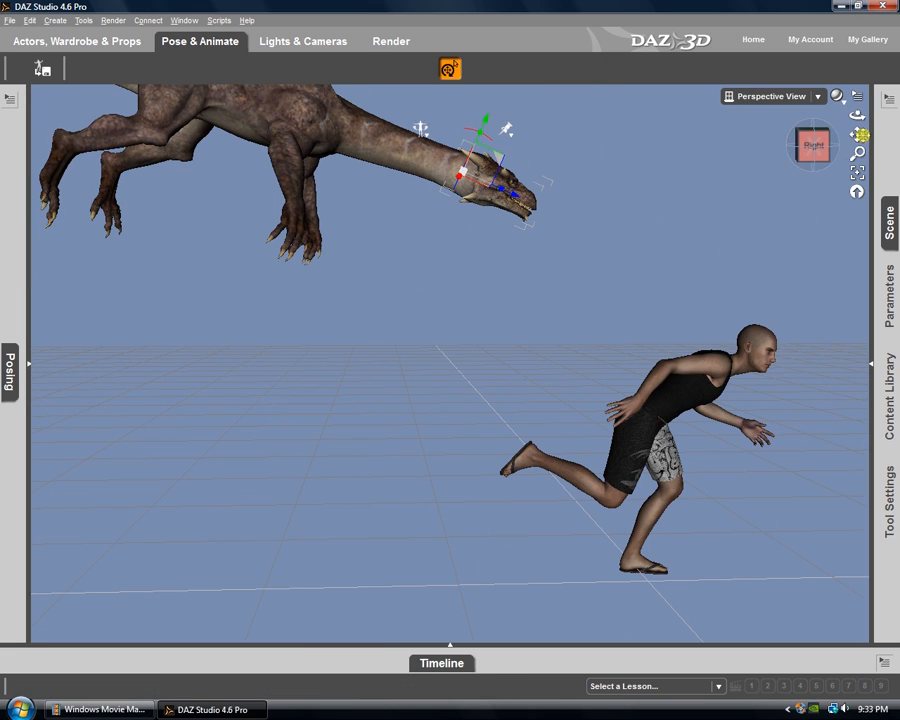
drag(857, 134, 862, 228)
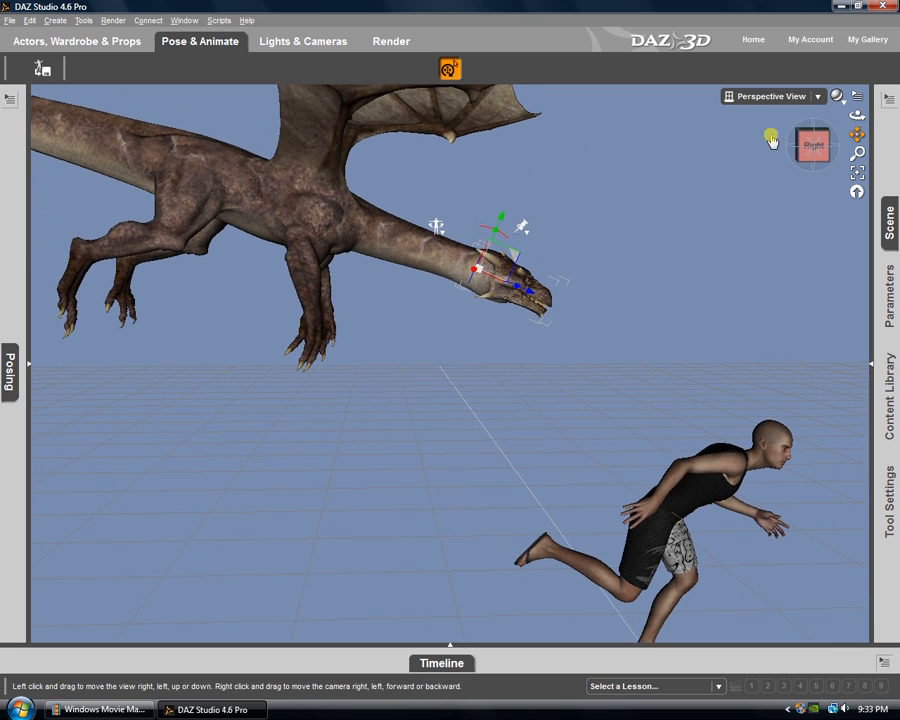
click(521, 310)
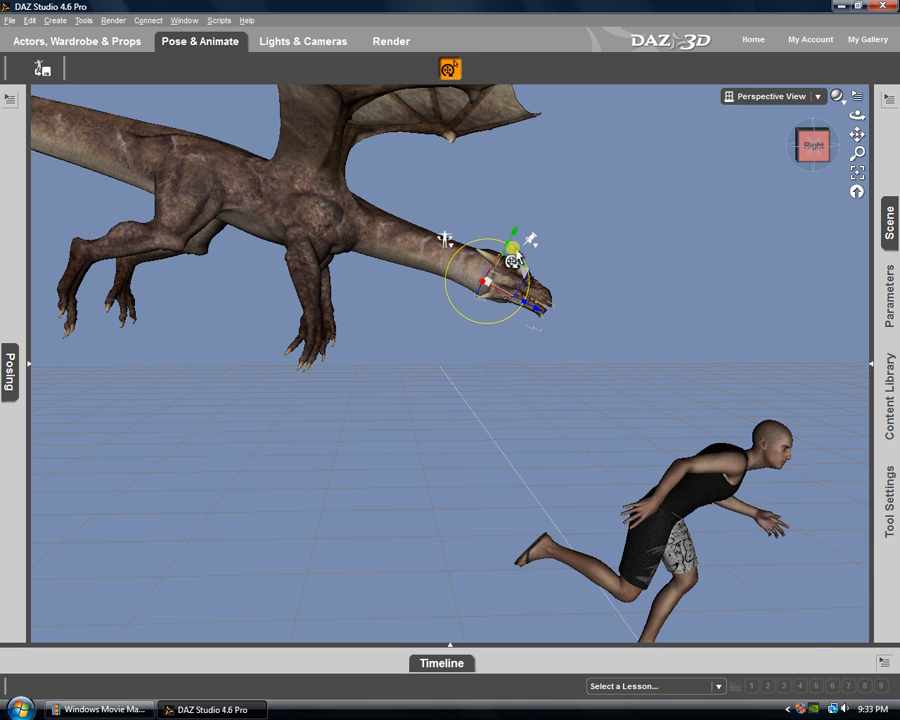
drag(514, 262, 518, 289)
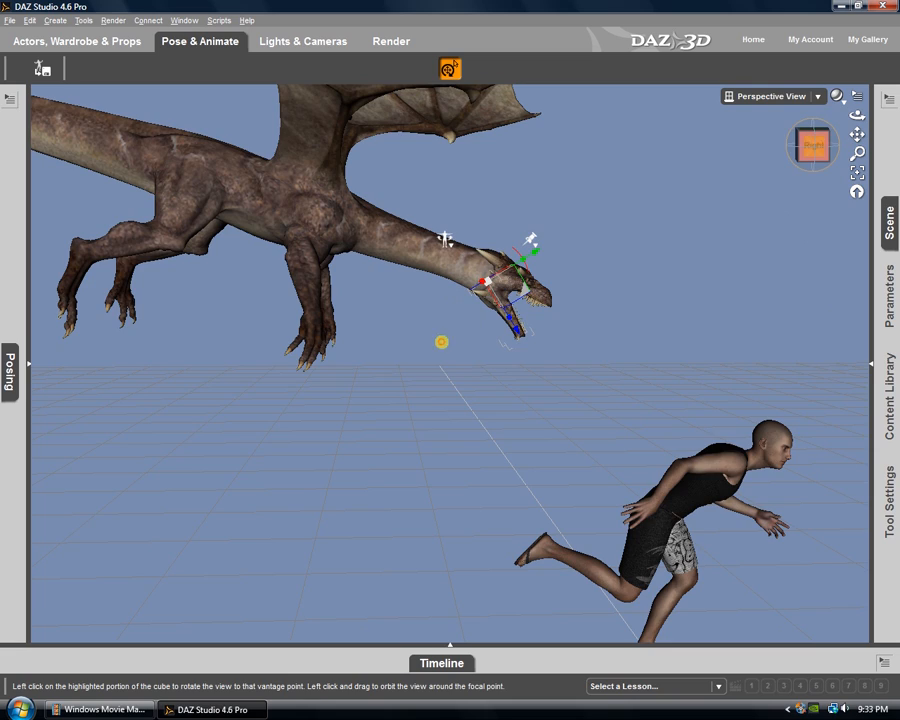
Examine the open-mouthed dragon and the running figure from the front and around to their left side.
click(813, 145)
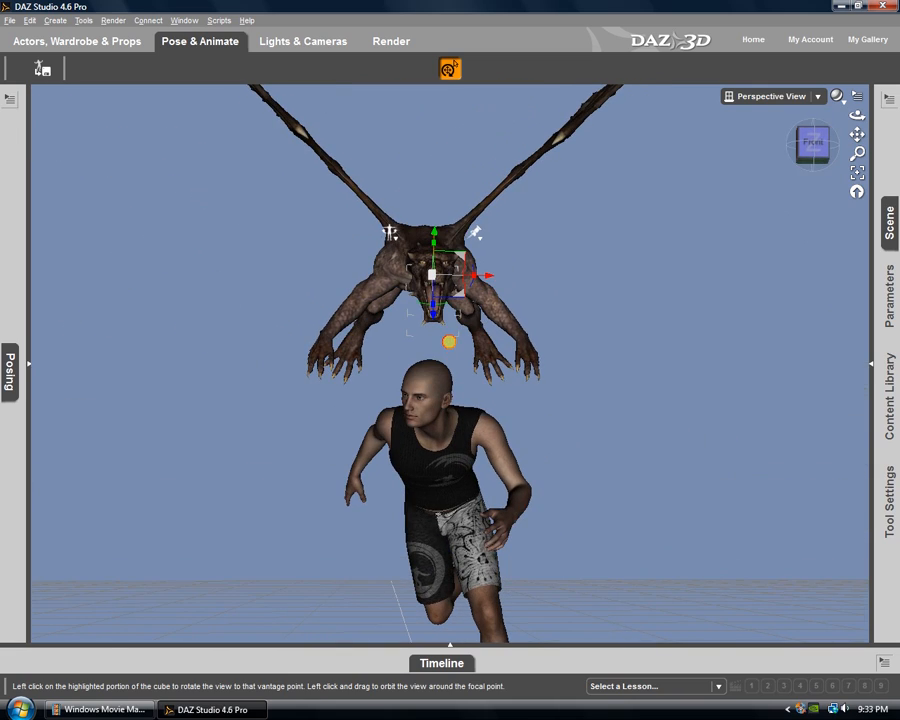
mouse_move(449, 342)
mouse_down()
mouse_move(466, 345)
mouse_move(408, 341)
mouse_move(449, 341)
mouse_up()
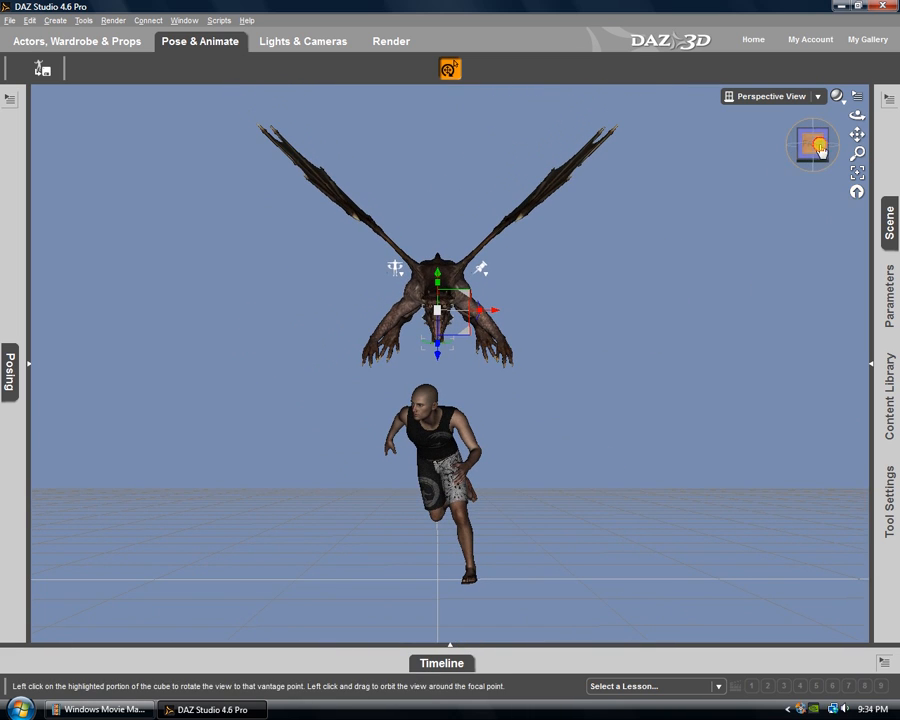
drag(820, 146, 449, 342)
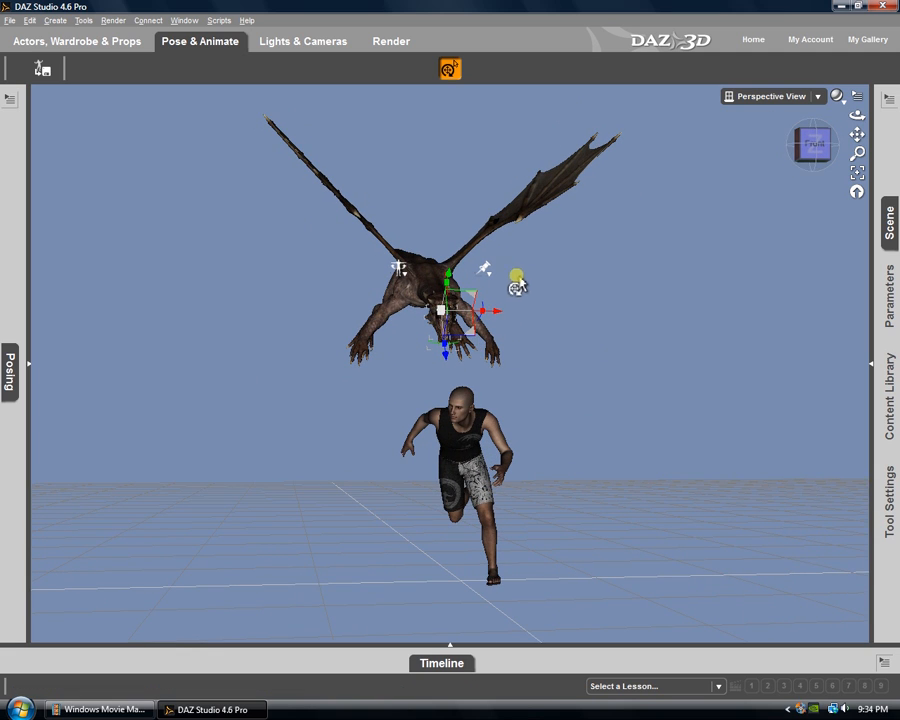
mouse_move(814, 145)
mouse_down()
mouse_move(449, 342)
mouse_move(418, 342)
mouse_move(449, 342)
mouse_up()
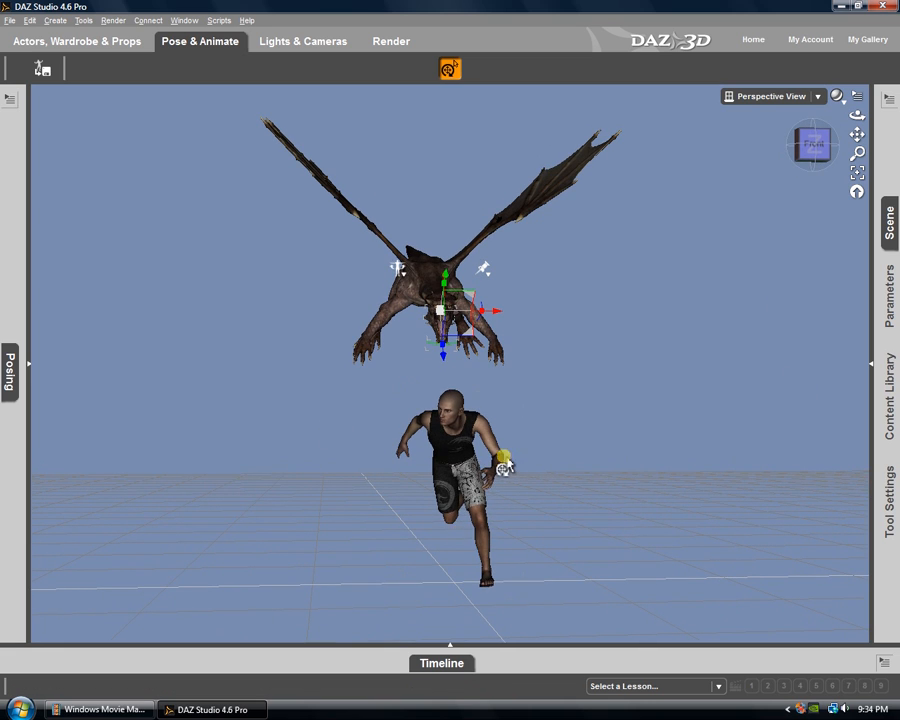
drag(828, 144, 793, 167)
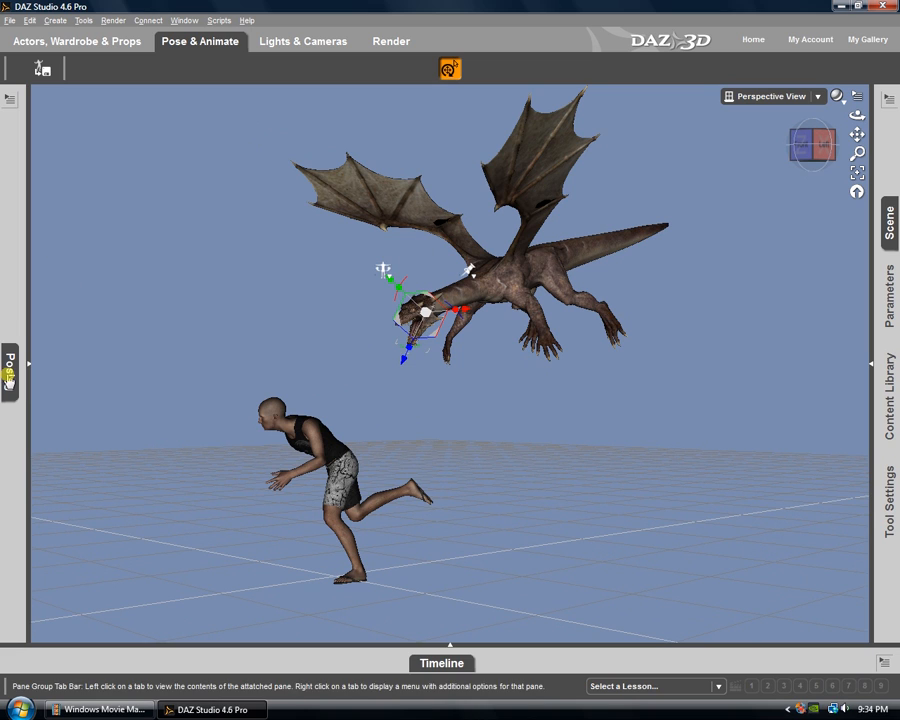
Clear the scene selection and list the Environments files in the Smart Content of Actors, Wardrobe & Props.
click(93, 46)
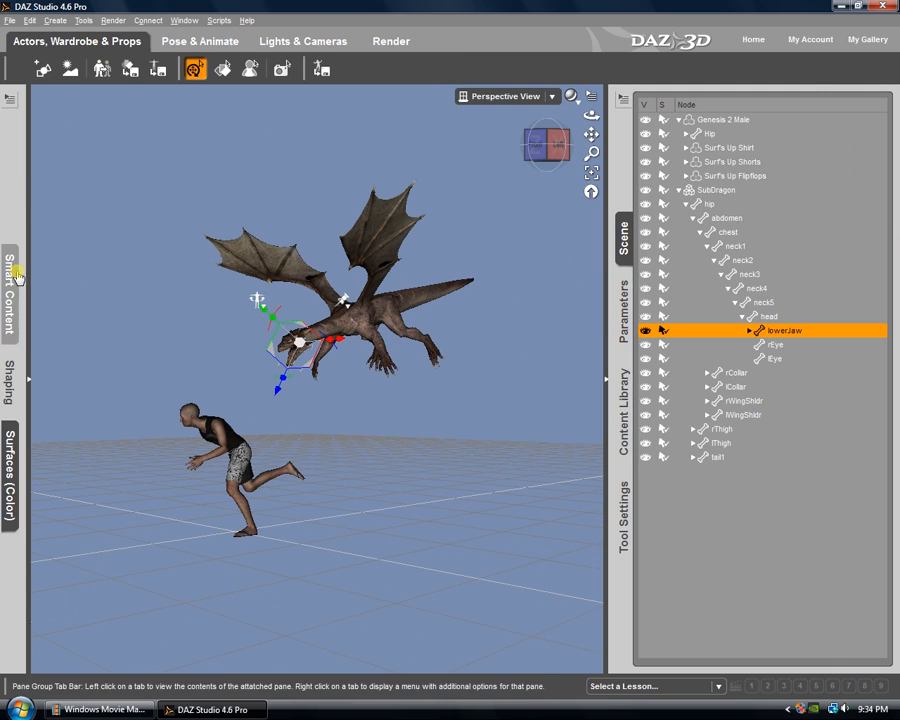
click(10, 296)
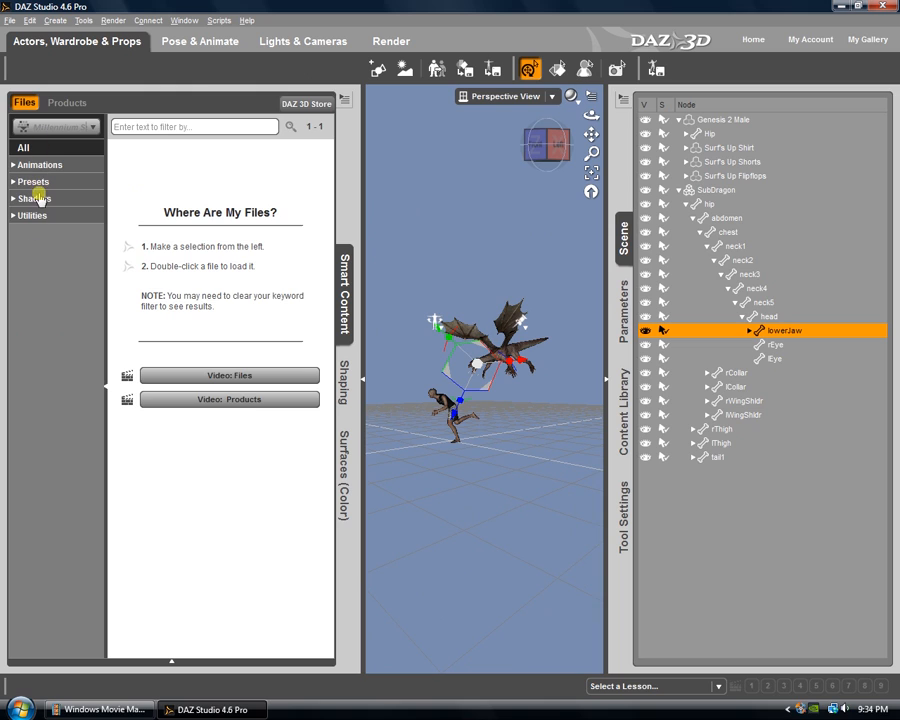
click(748, 563)
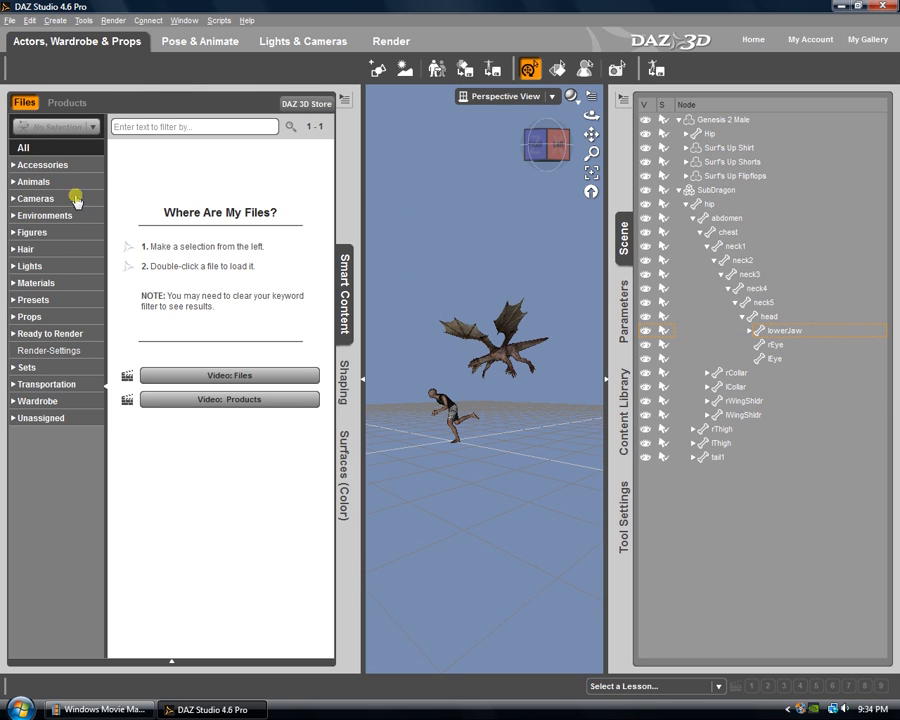
click(30, 221)
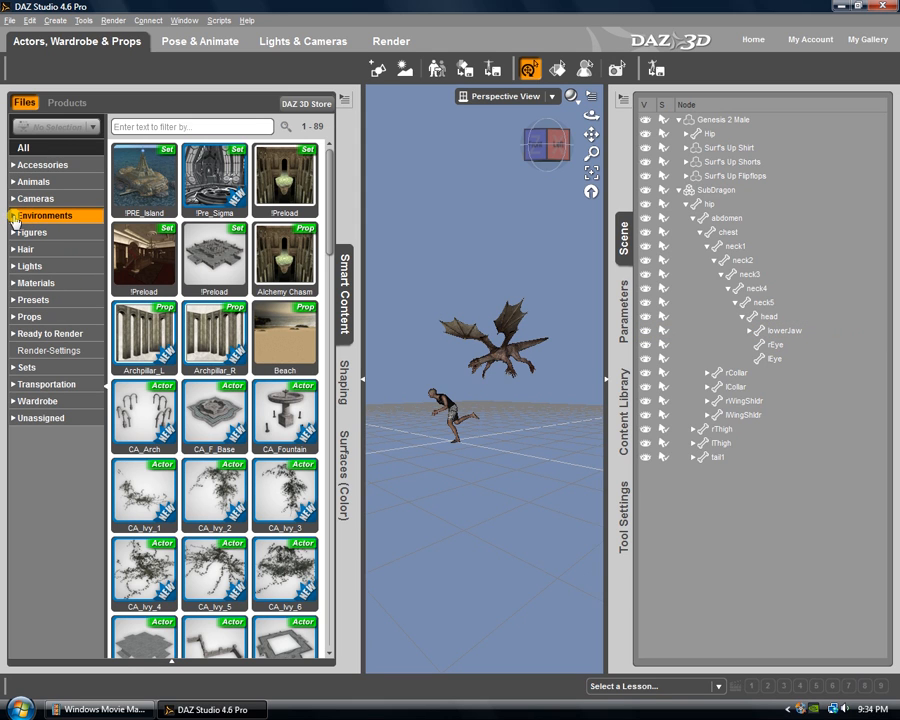
click(13, 216)
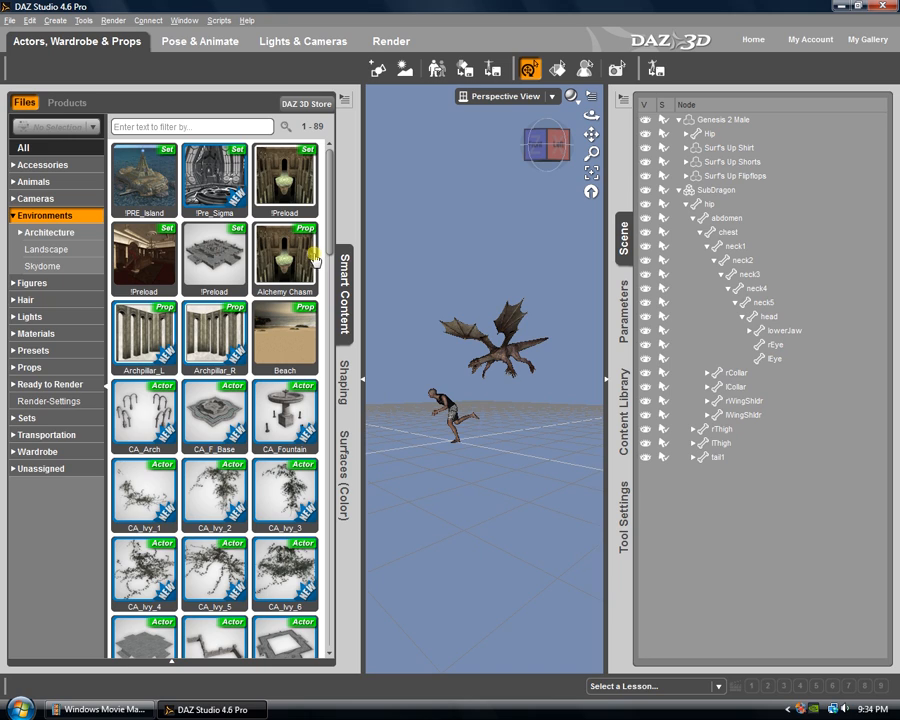
Load the !Preload set that shares the Alchemy Chasm prop's thumbnail into the scene as the environment.
click(297, 198)
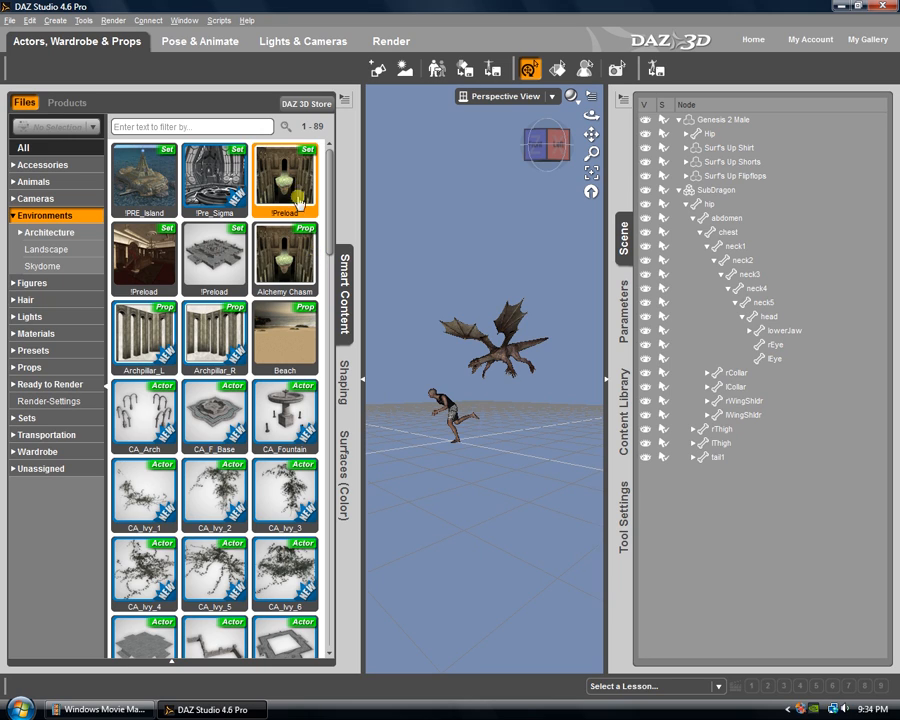
click(295, 284)
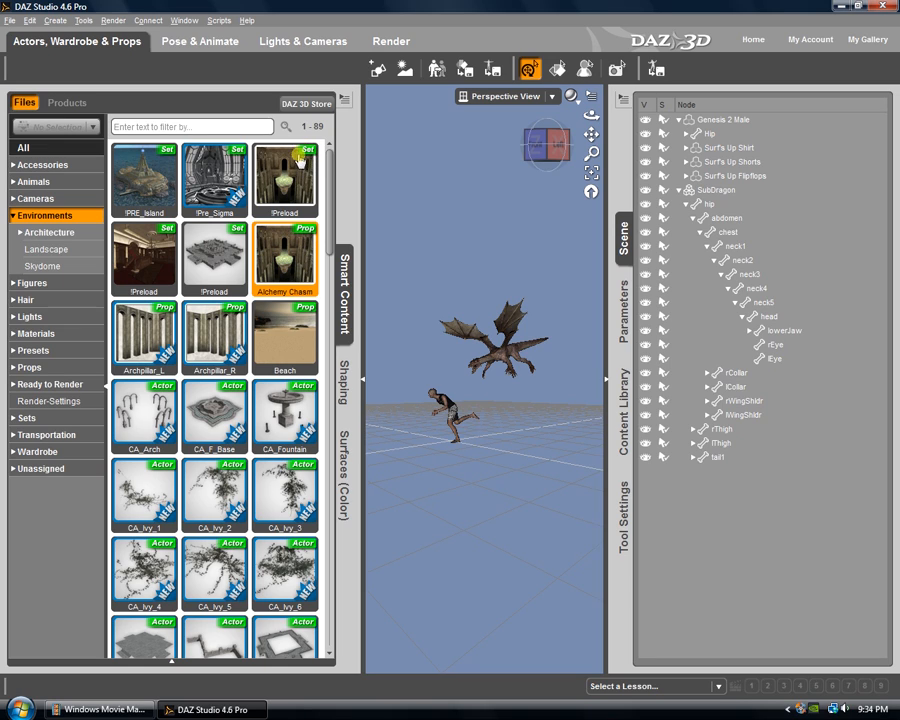
click(289, 186)
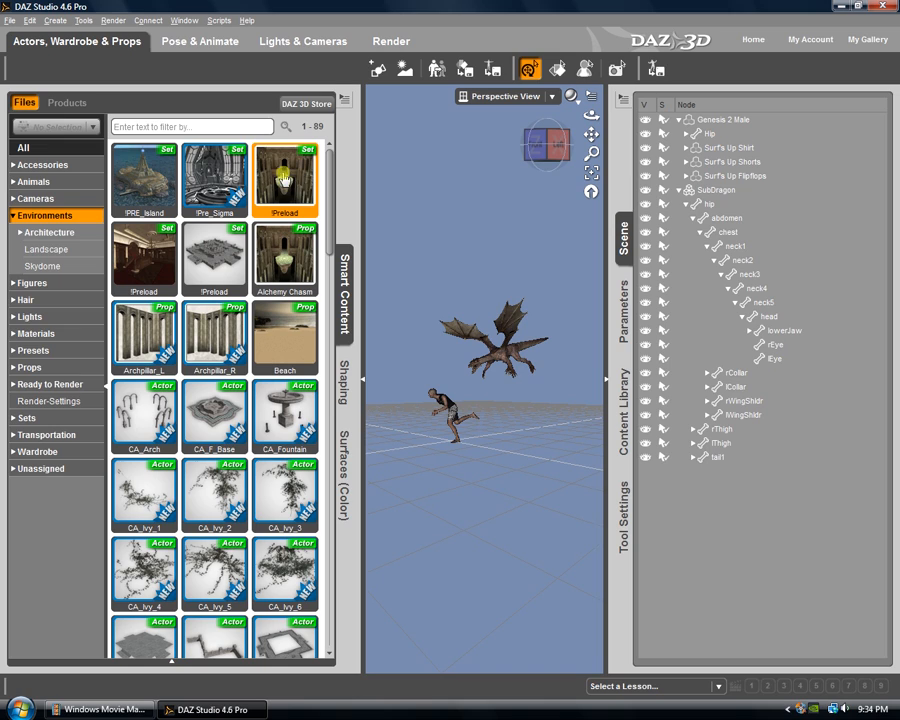
click(305, 232)
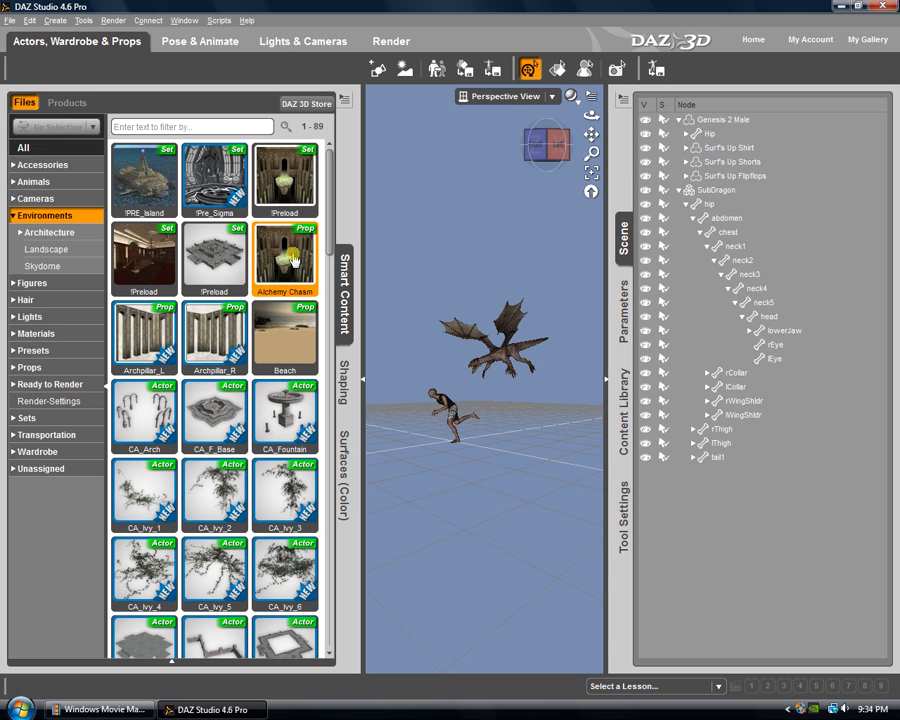
click(297, 177)
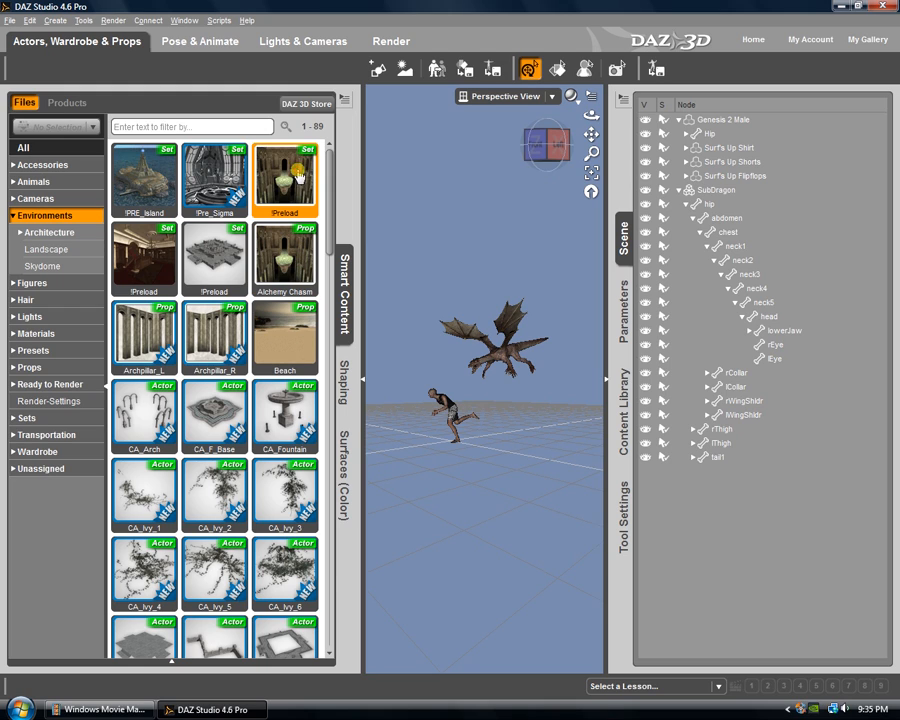
double_click(288, 186)
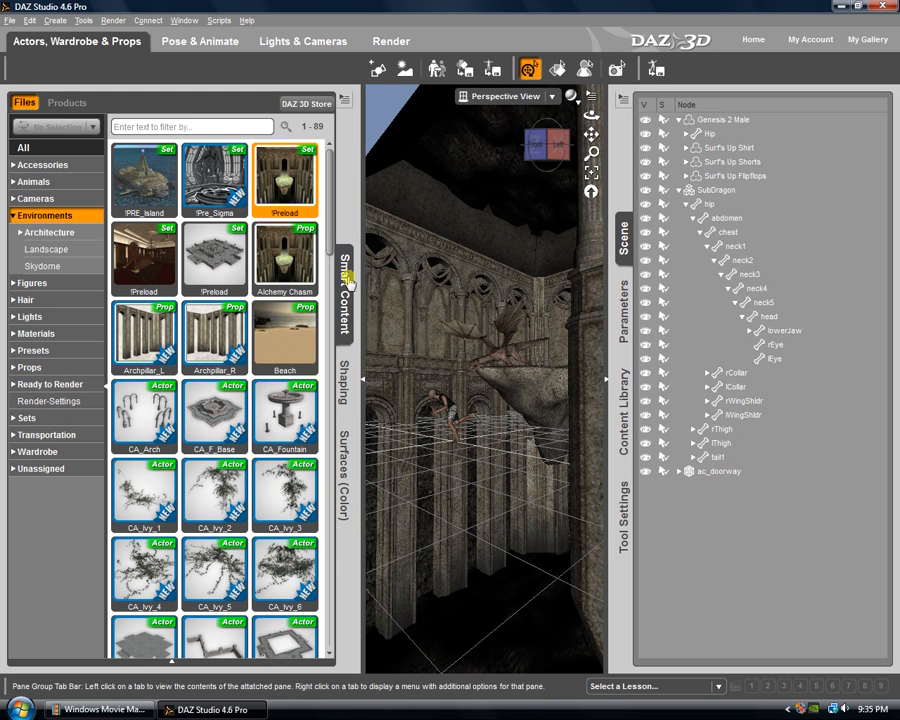
Select the SubDragon and examine where the dragon and running figure sit relative to the chasm's rock ledge from several angles.
click(343, 293)
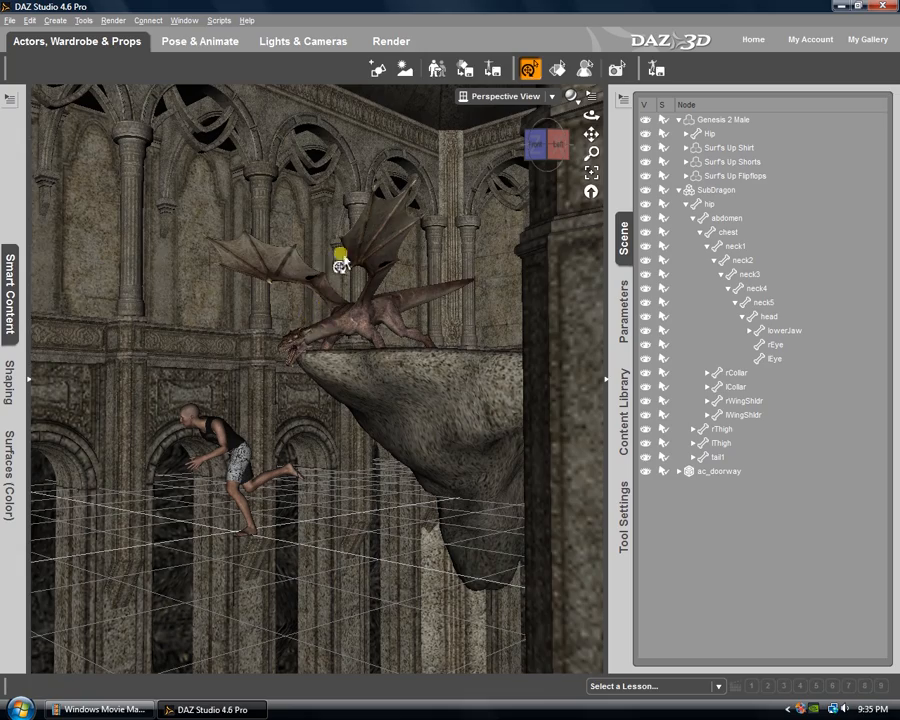
drag(450, 340, 466, 271)
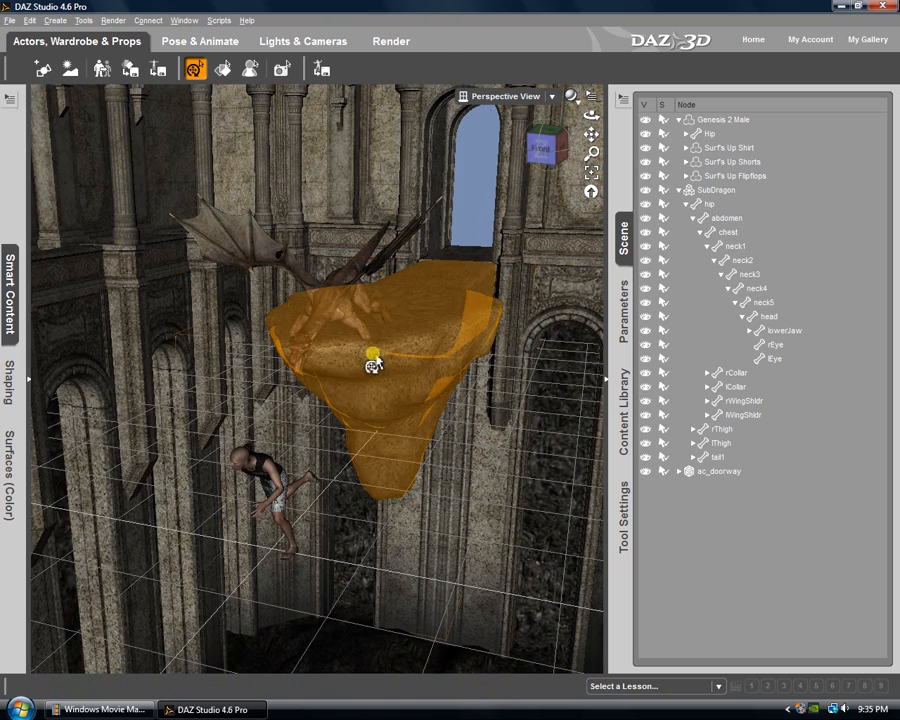
drag(443, 592, 449, 342)
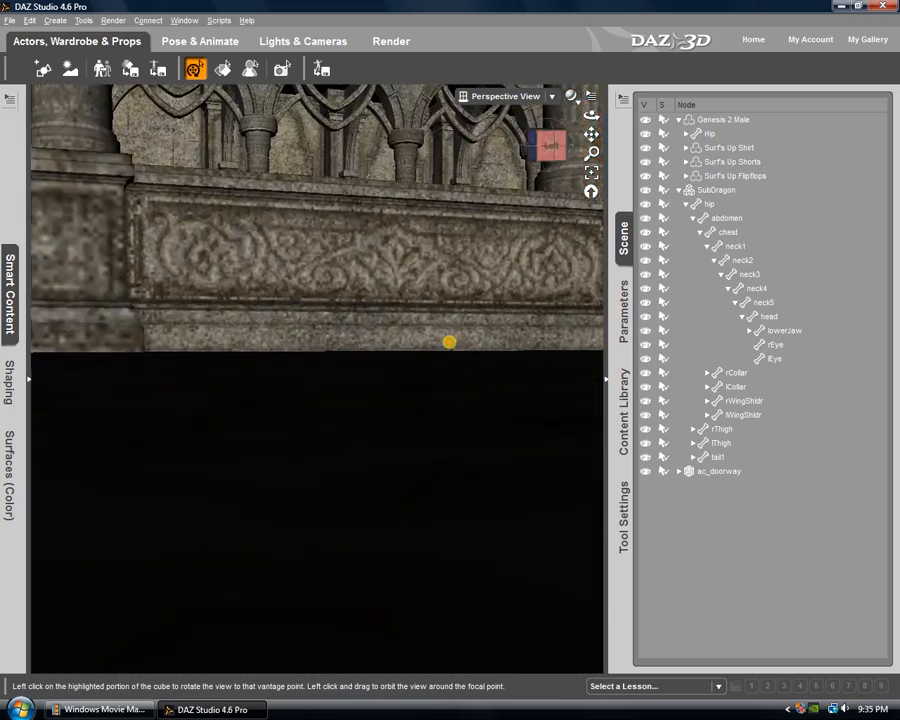
drag(449, 342, 448, 344)
drag(445, 245, 372, 364)
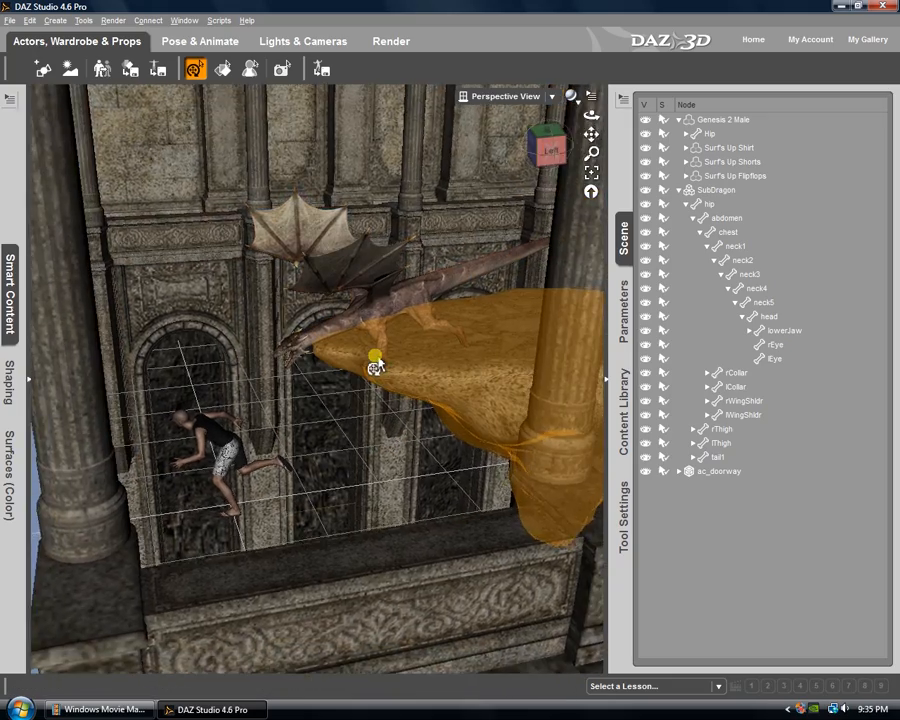
scroll(372, 360, up, 5)
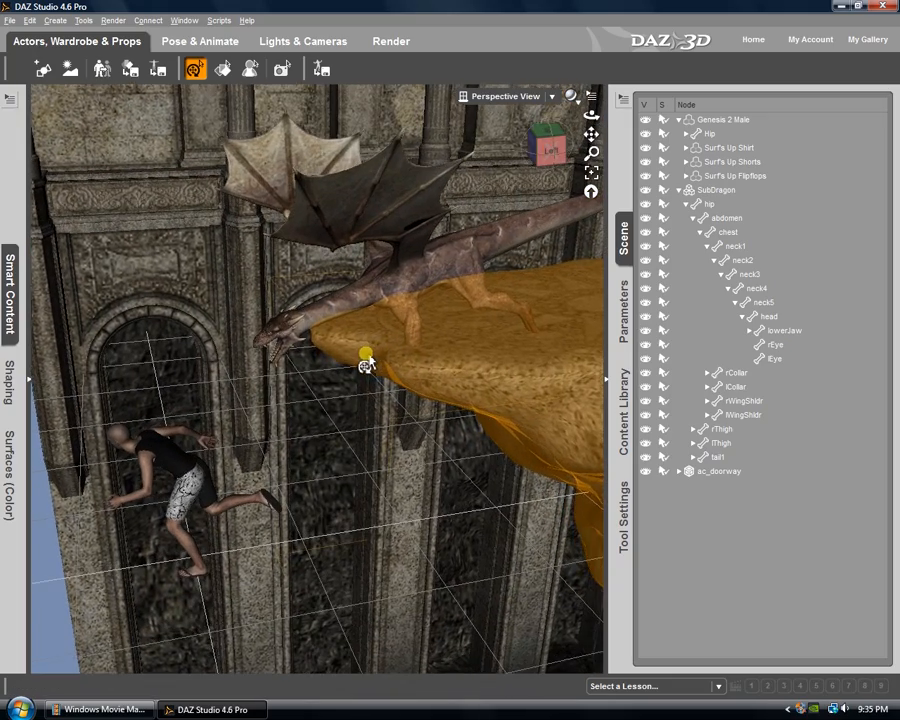
click(424, 273)
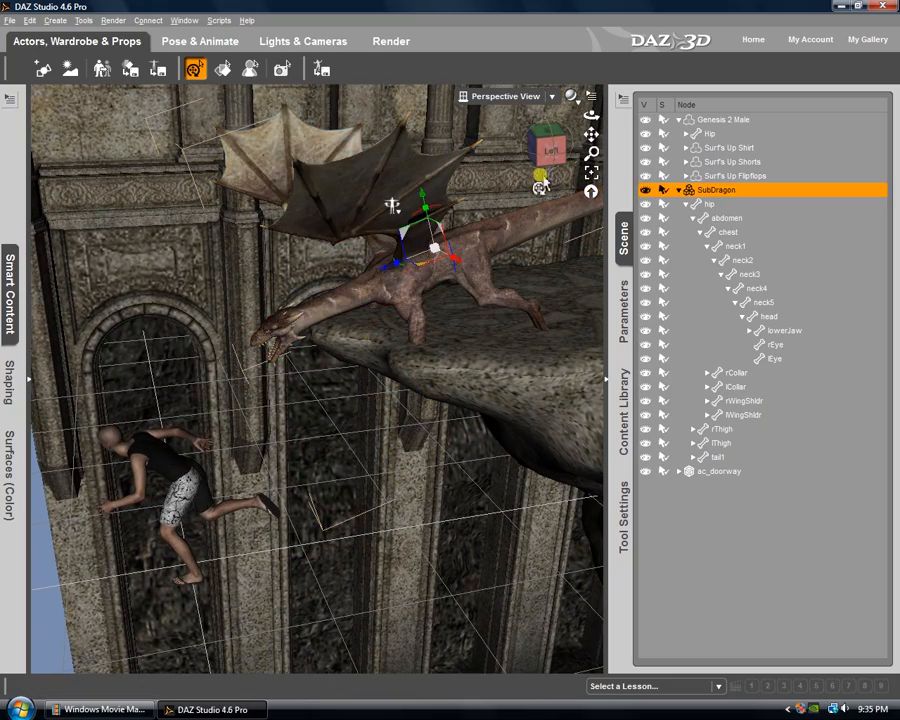
mouse_move(542, 184)
mouse_down()
mouse_move(536, 216)
mouse_move(496, 245)
mouse_move(543, 217)
mouse_up()
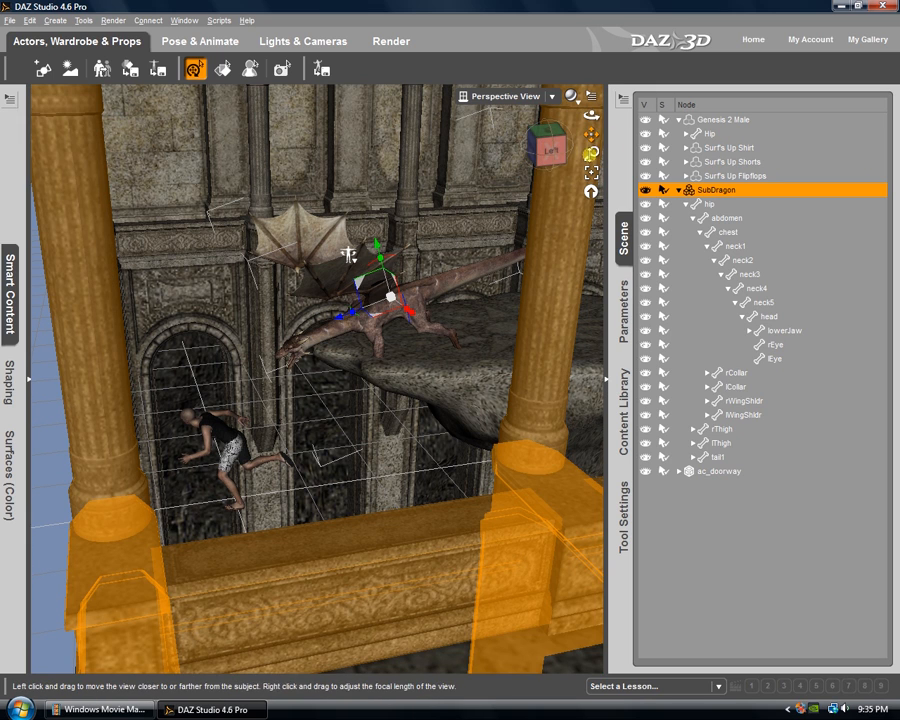
drag(449, 342, 553, 176)
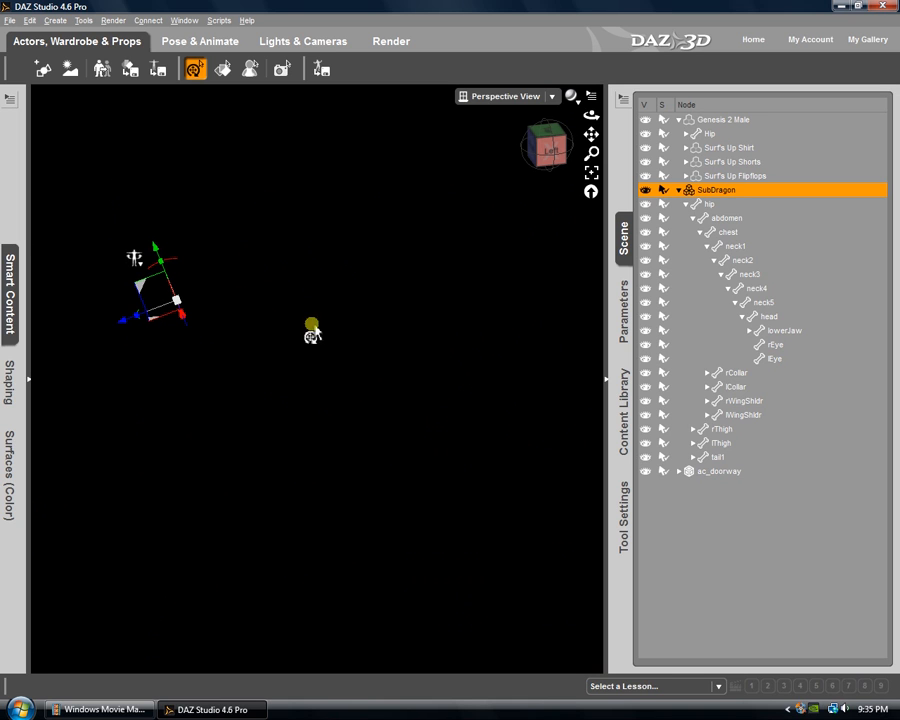
scroll(273, 273, up, 3)
scroll(272, 282, up, 5)
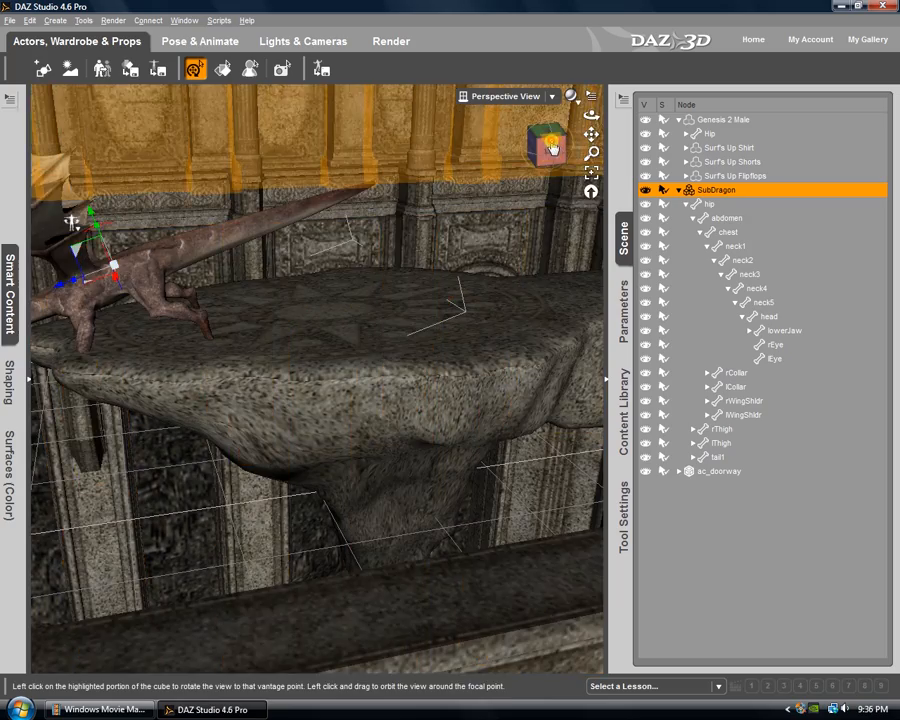
Raise the SubDragon well above the rock ledge and shift it back over the platform.
drag(552, 146, 430, 341)
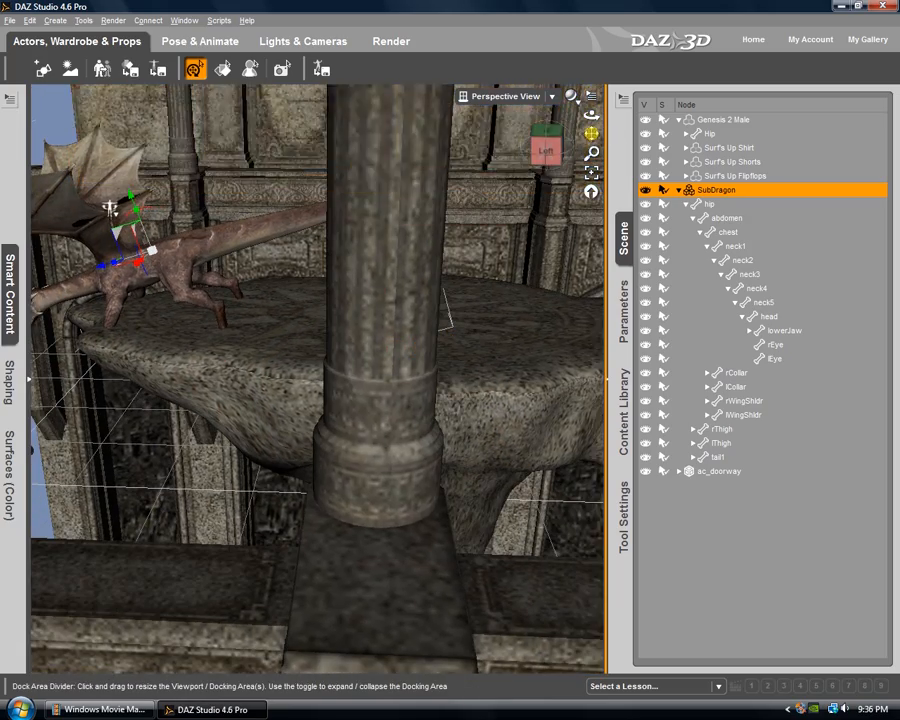
drag(592, 137, 448, 340)
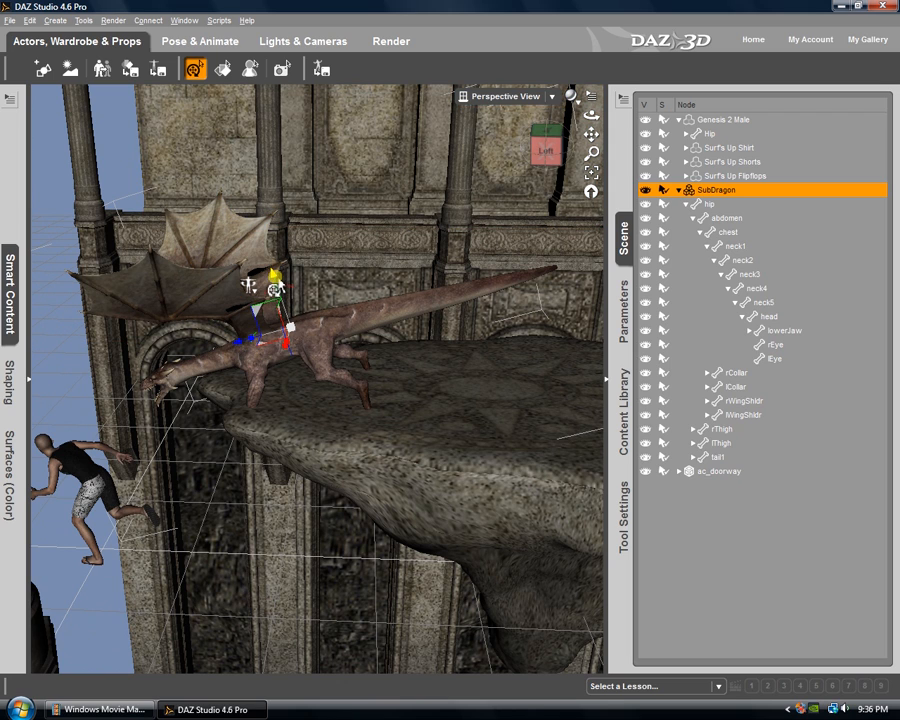
drag(273, 275, 190, 112)
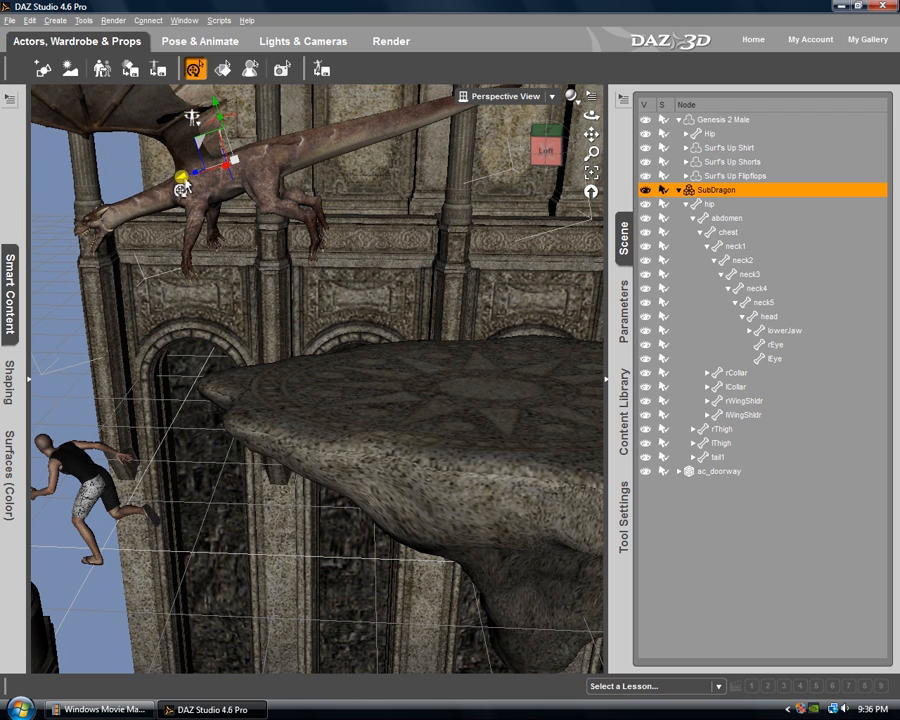
drag(183, 186, 512, 120)
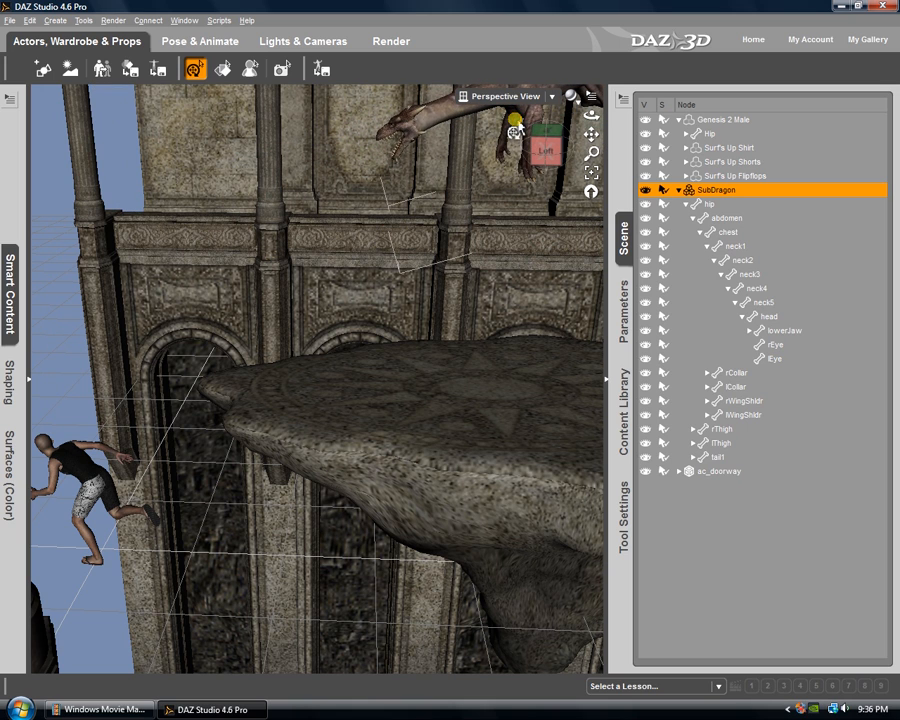
Raise the Genesis 2 Male figure to ledge height and move it over the rock platform, ahead of the dragon.
click(77, 470)
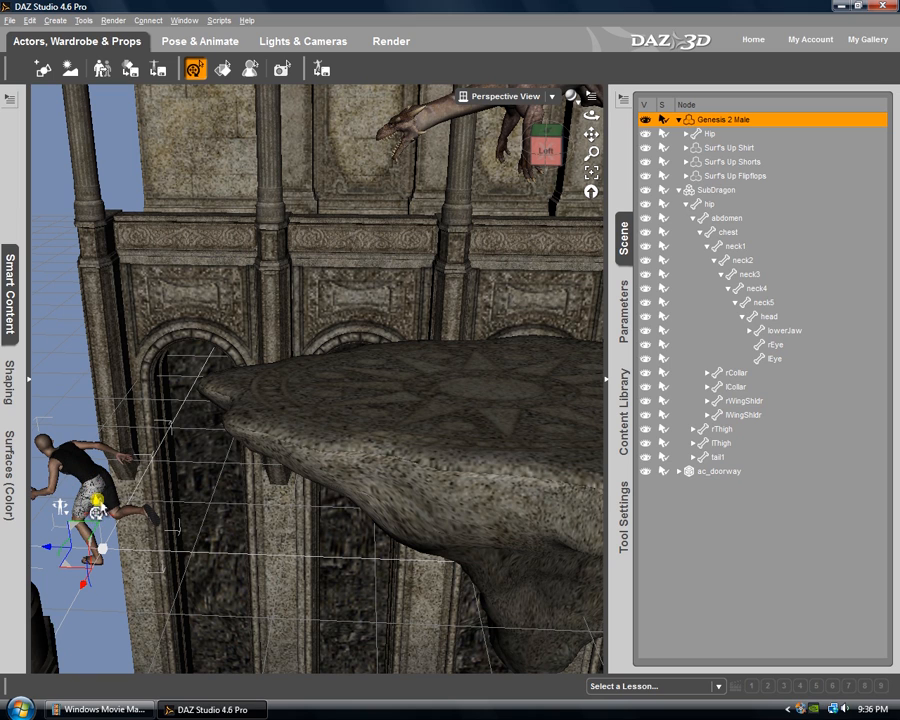
drag(98, 455, 116, 302)
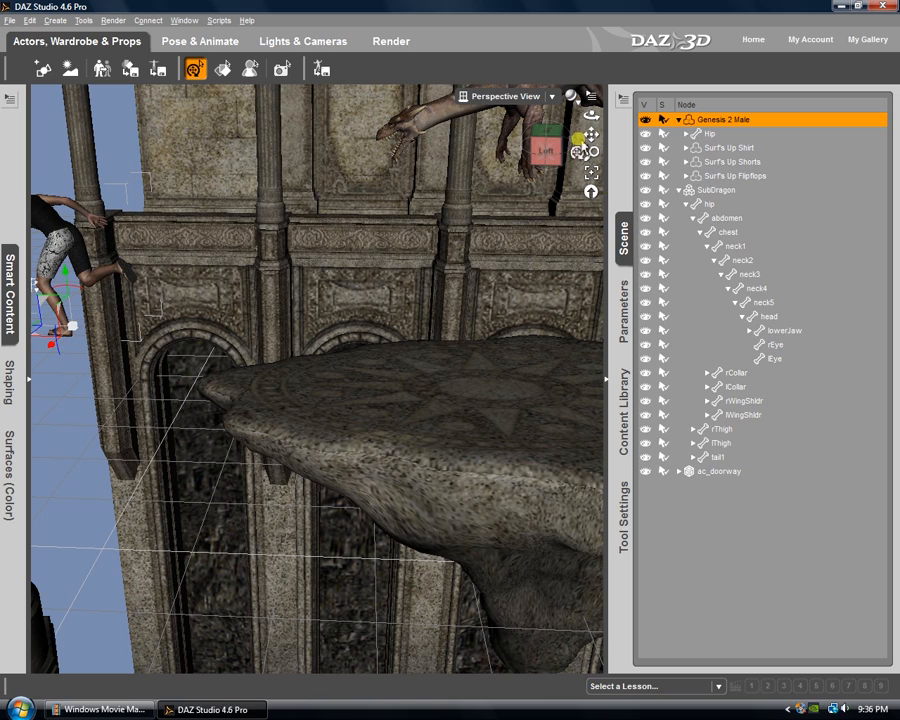
drag(594, 132, 449, 342)
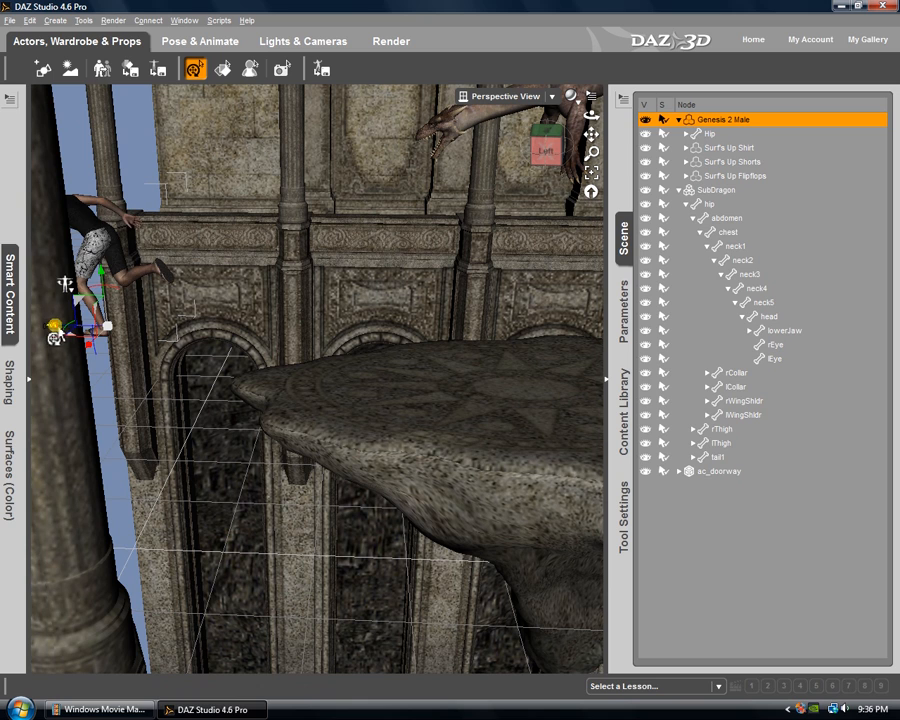
drag(119, 337, 424, 347)
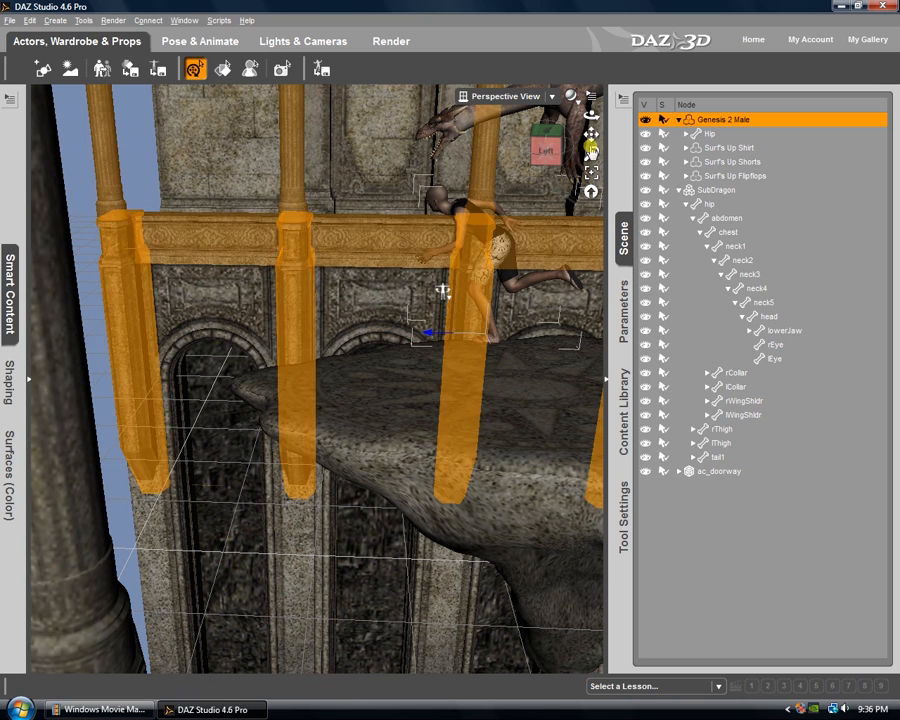
drag(489, 348, 449, 342)
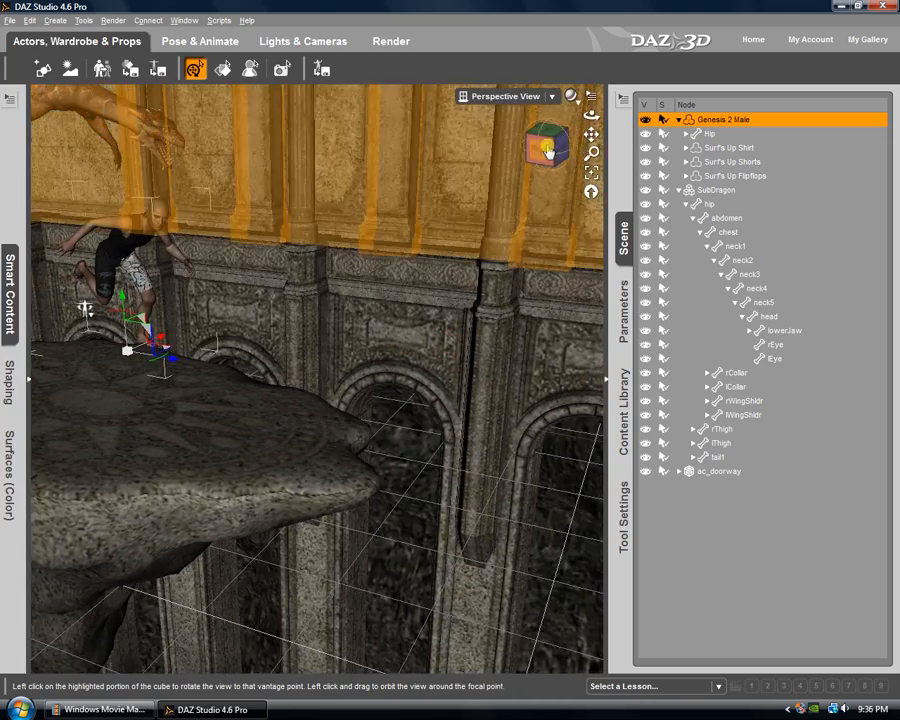
Move the SubDragon farther back so it hovers above and behind the running figure.
drag(592, 134, 449, 342)
drag(548, 150, 388, 166)
click(347, 162)
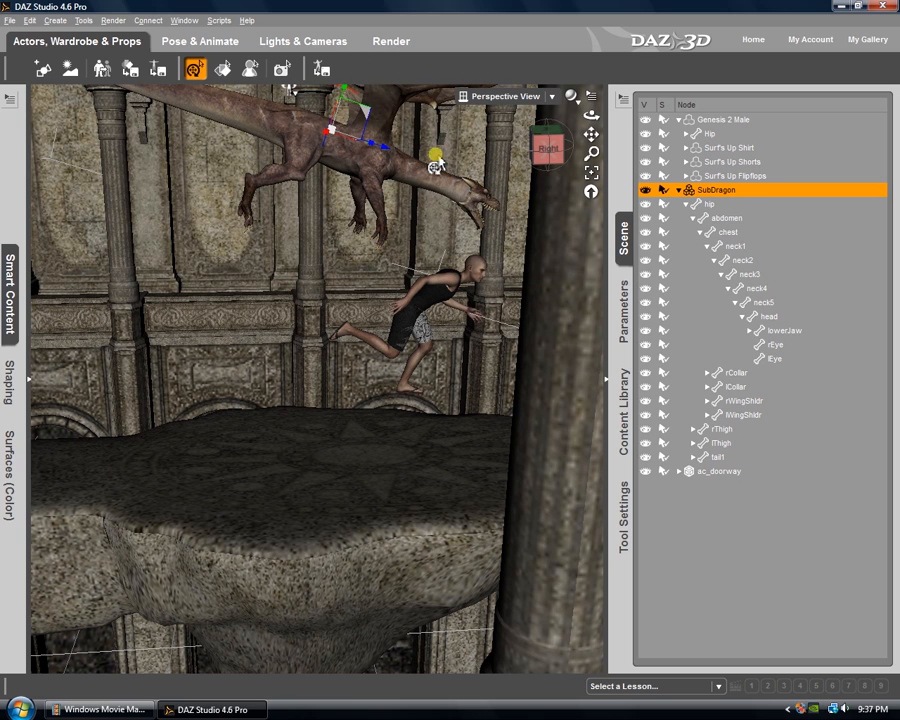
drag(360, 124, 157, 145)
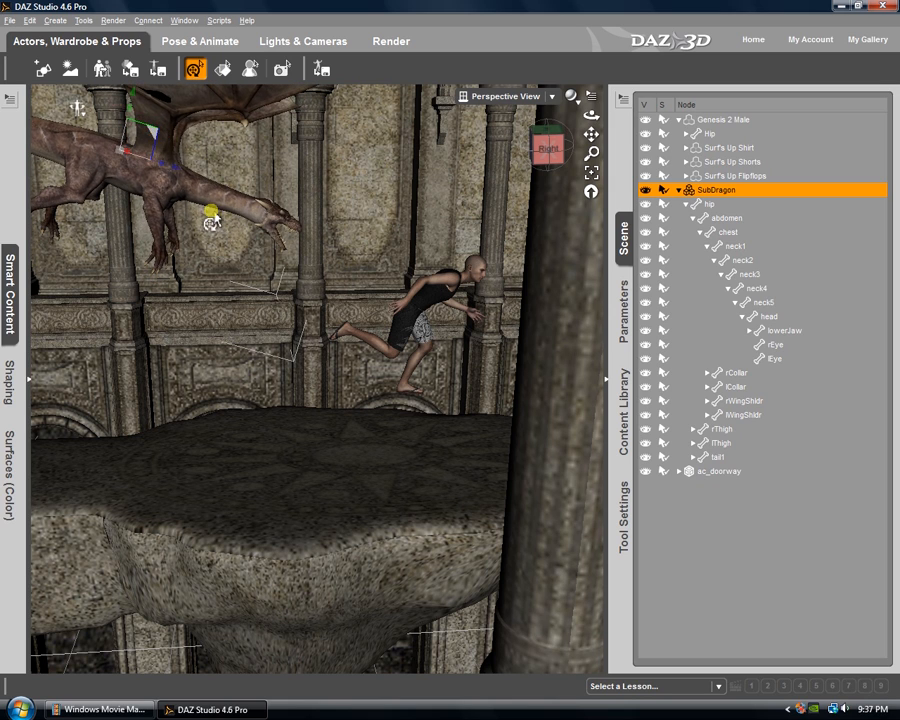
Lower the Genesis 2 Male figure until its supporting foot rests on the ledge surface.
click(459, 291)
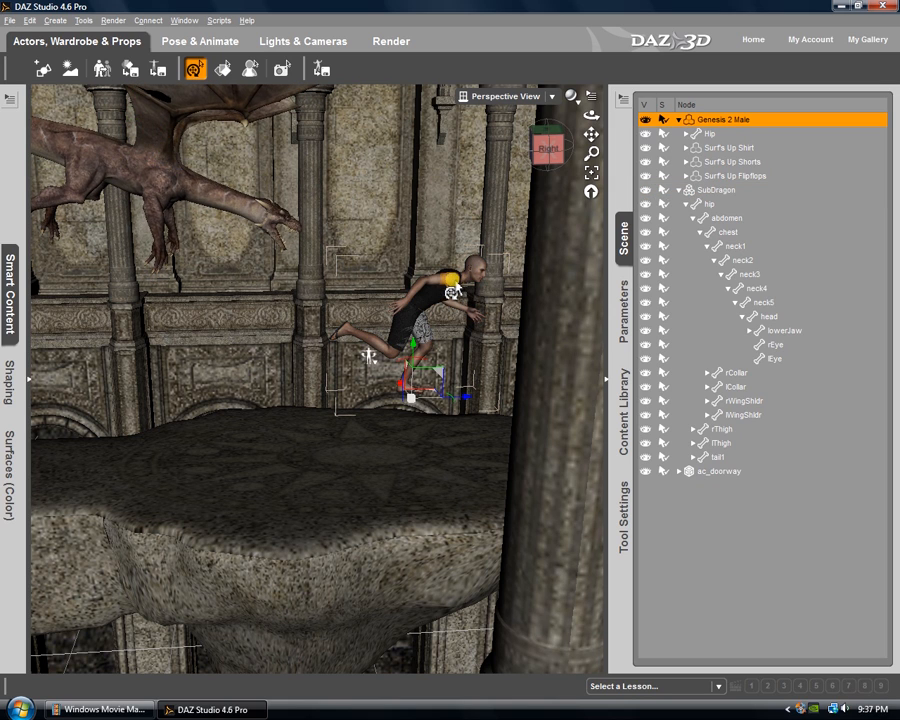
drag(442, 382, 416, 436)
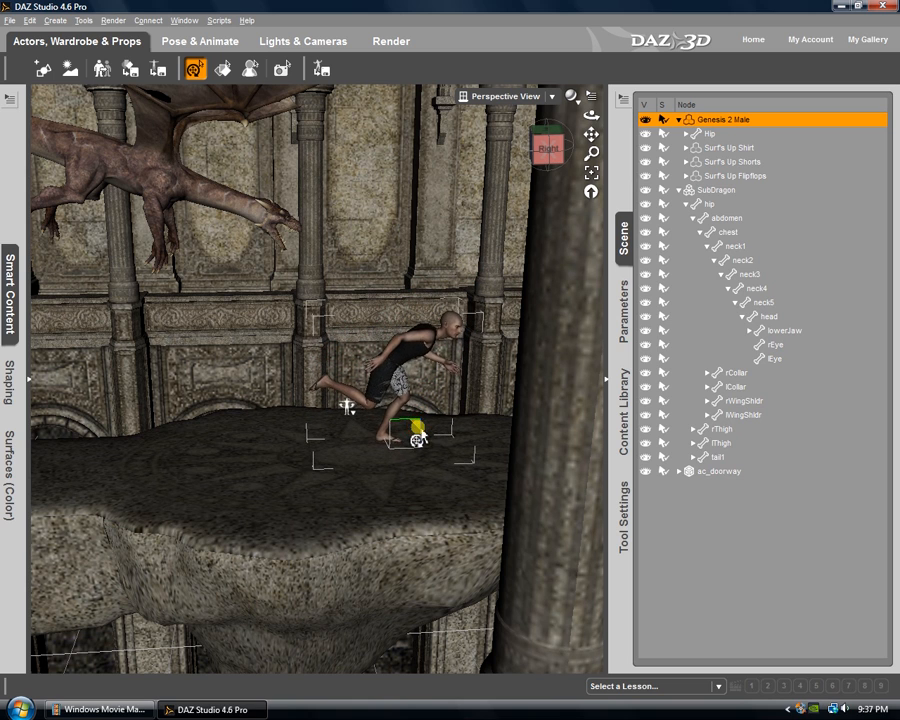
scroll(412, 451, up, 6)
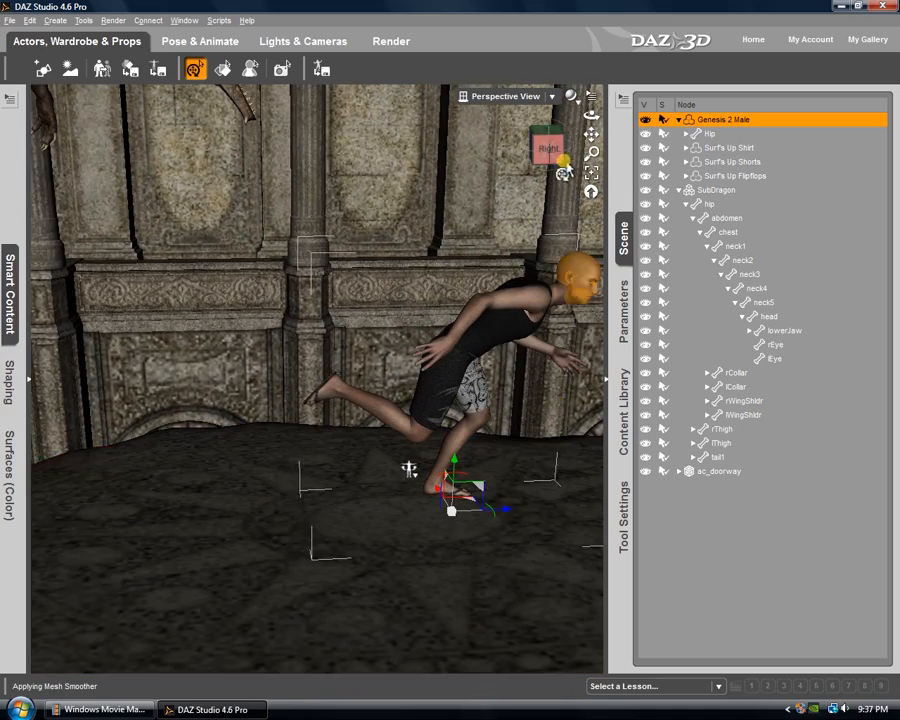
drag(591, 134, 509, 113)
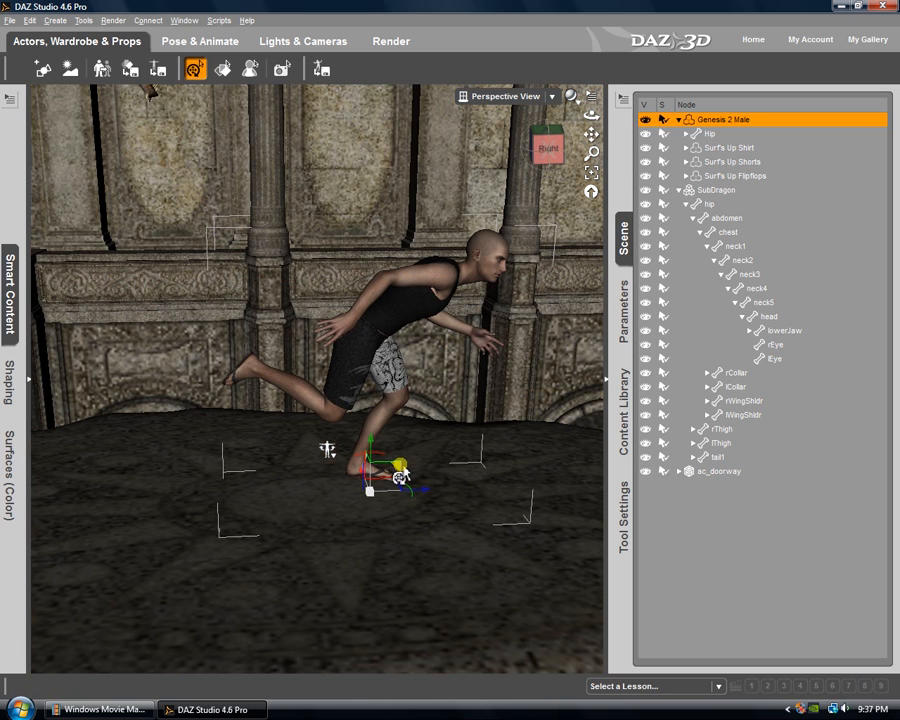
drag(398, 478, 398, 487)
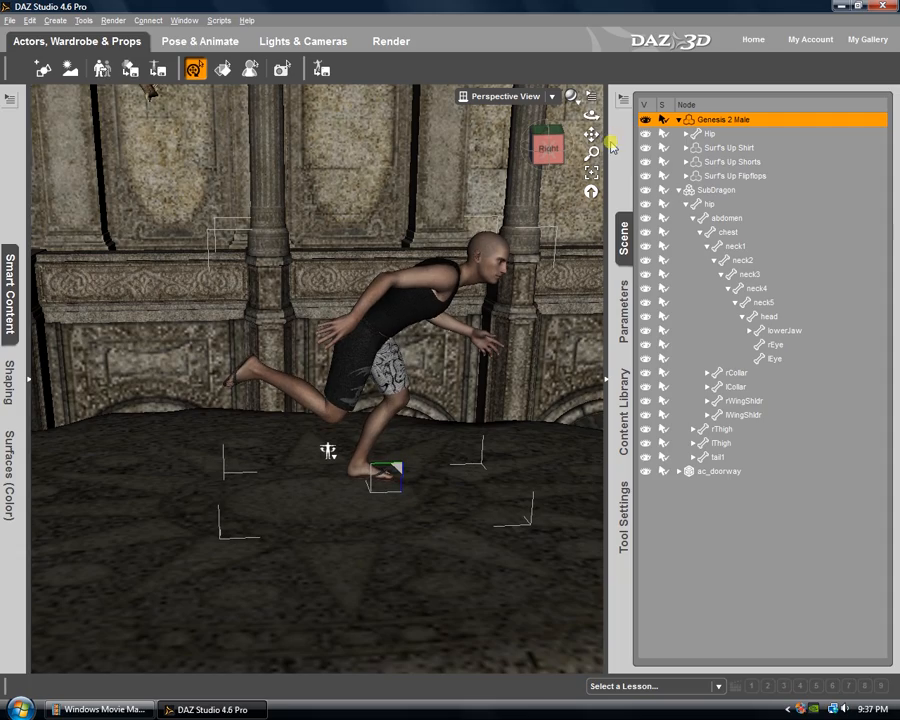
Render a 640 x 448 still of the figure fleeing the dragon from its front-left side, and close the render window.
mouse_move(552, 148)
mouse_down()
mouse_move(448, 342)
mouse_move(426, 328)
mouse_move(422, 342)
mouse_move(449, 341)
mouse_up()
drag(556, 147, 449, 341)
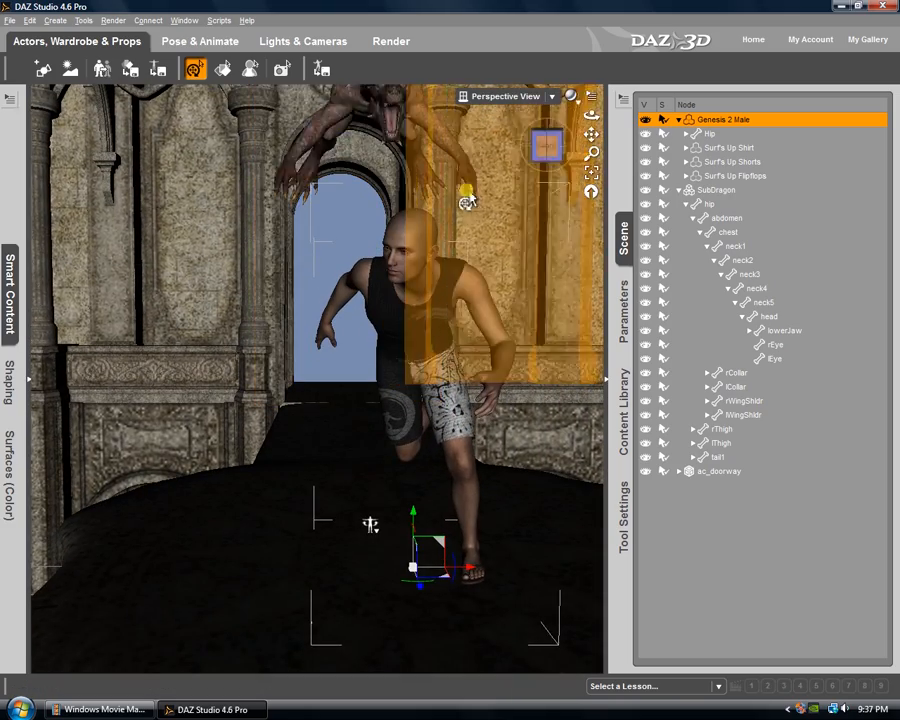
drag(467, 200, 521, 296)
drag(591, 134, 450, 342)
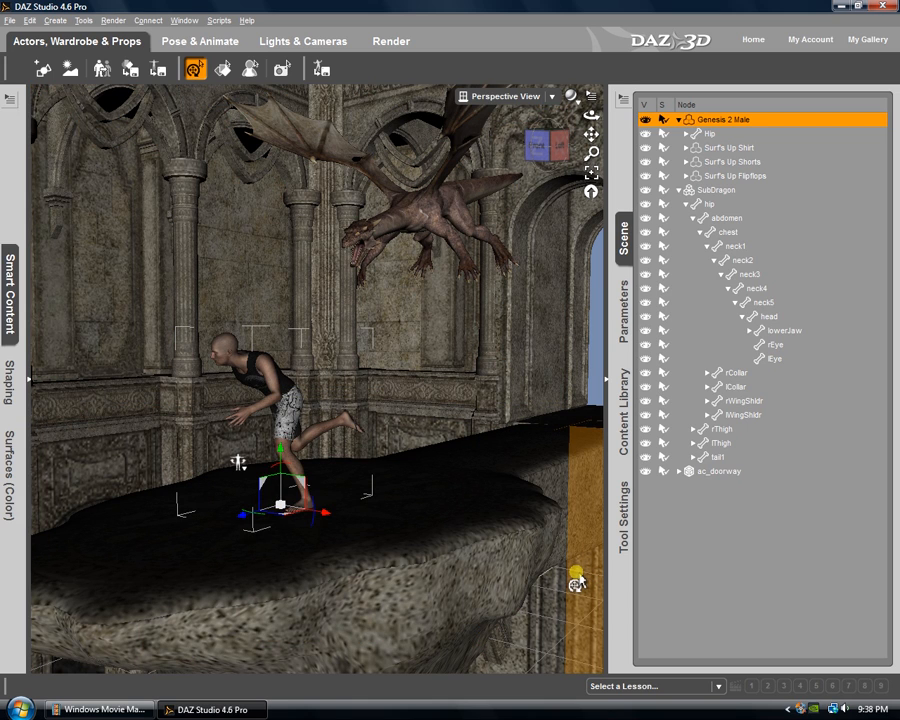
click(381, 42)
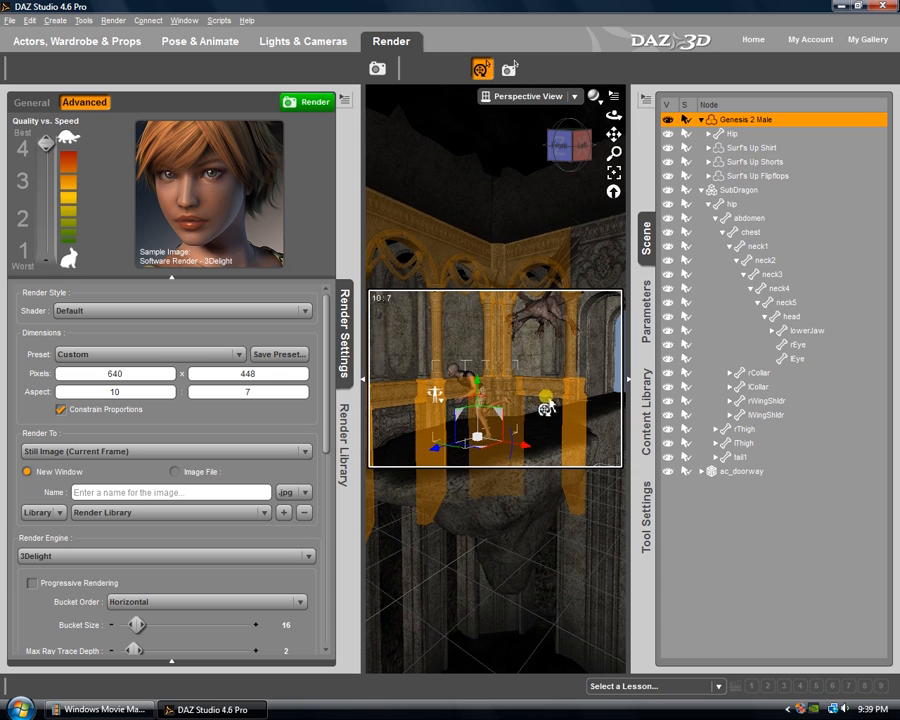
click(313, 103)
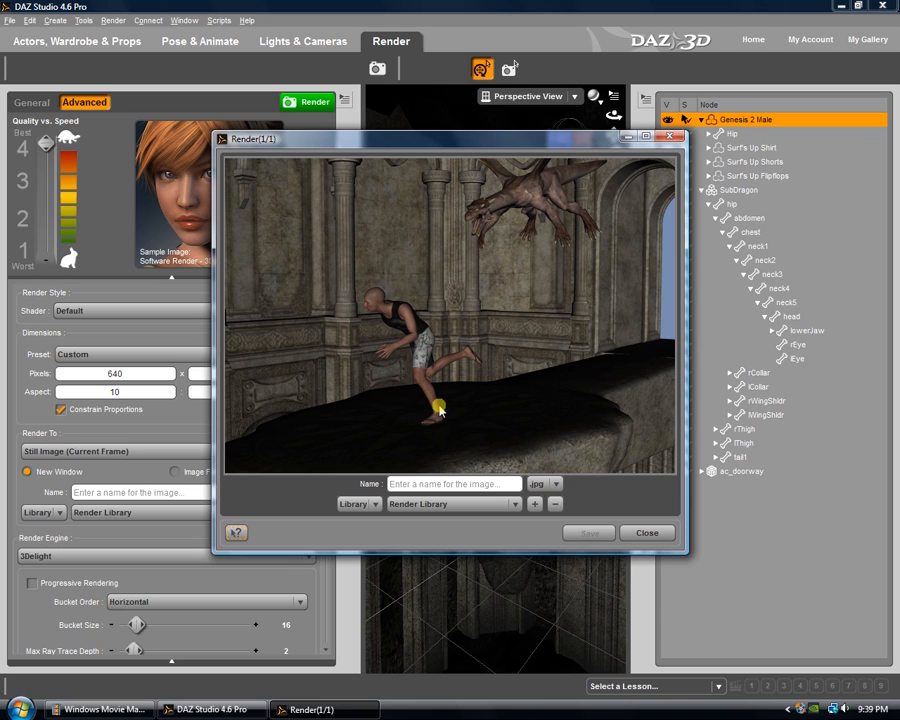
click(648, 533)
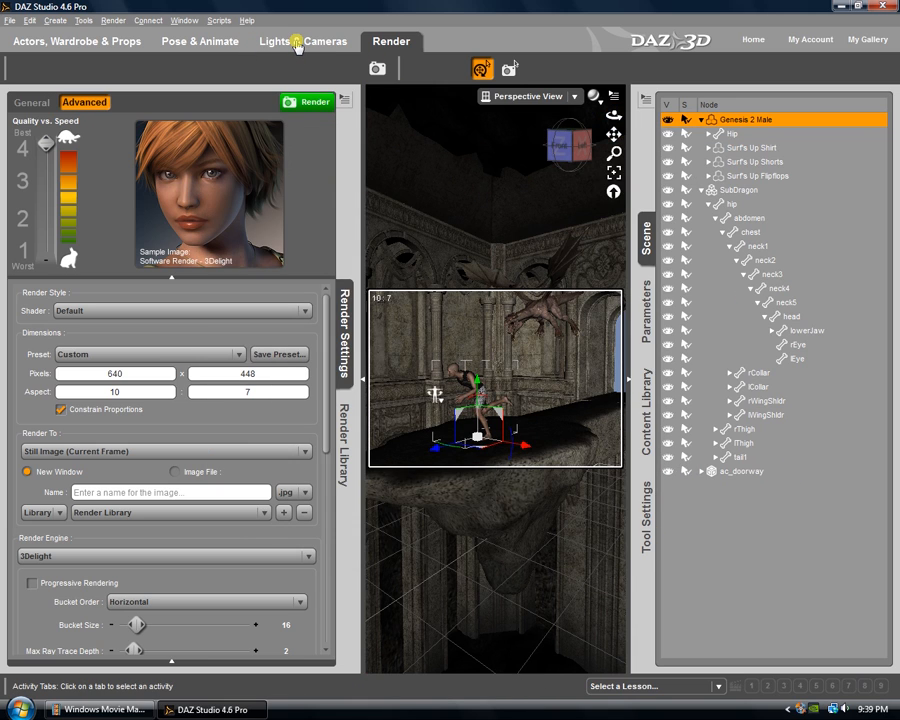
Clear the scene selection and load the !UberEnvironment2 Base light from the Lights presets.
click(297, 44)
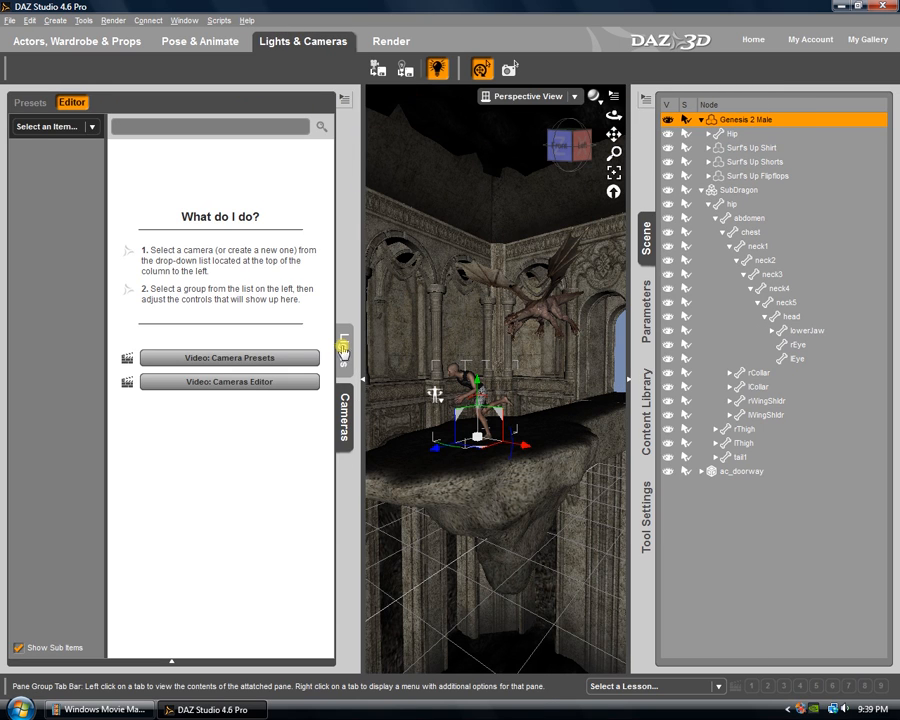
click(344, 352)
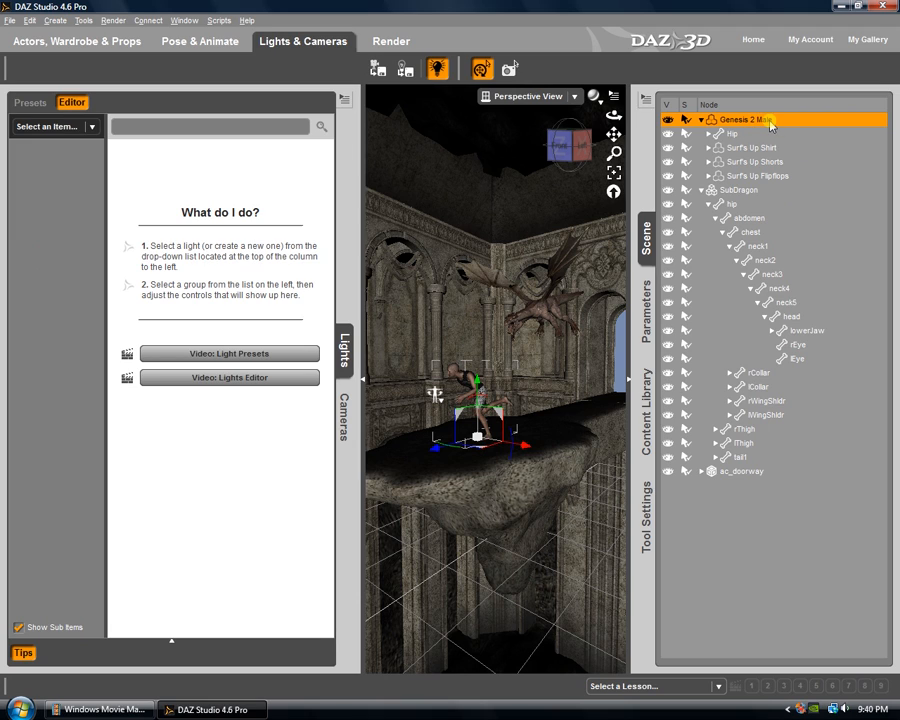
click(714, 537)
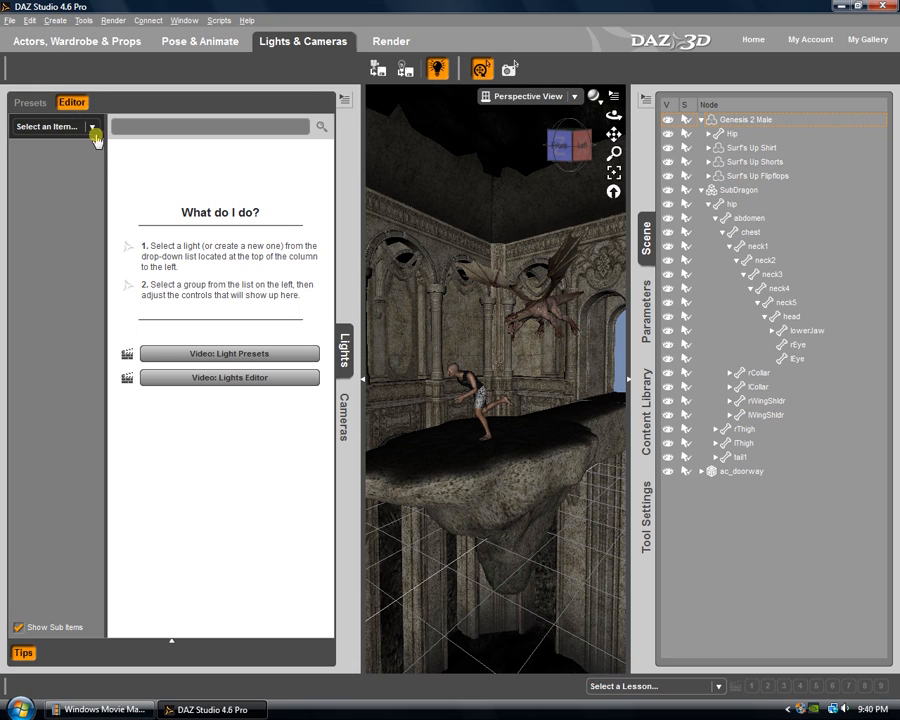
click(24, 104)
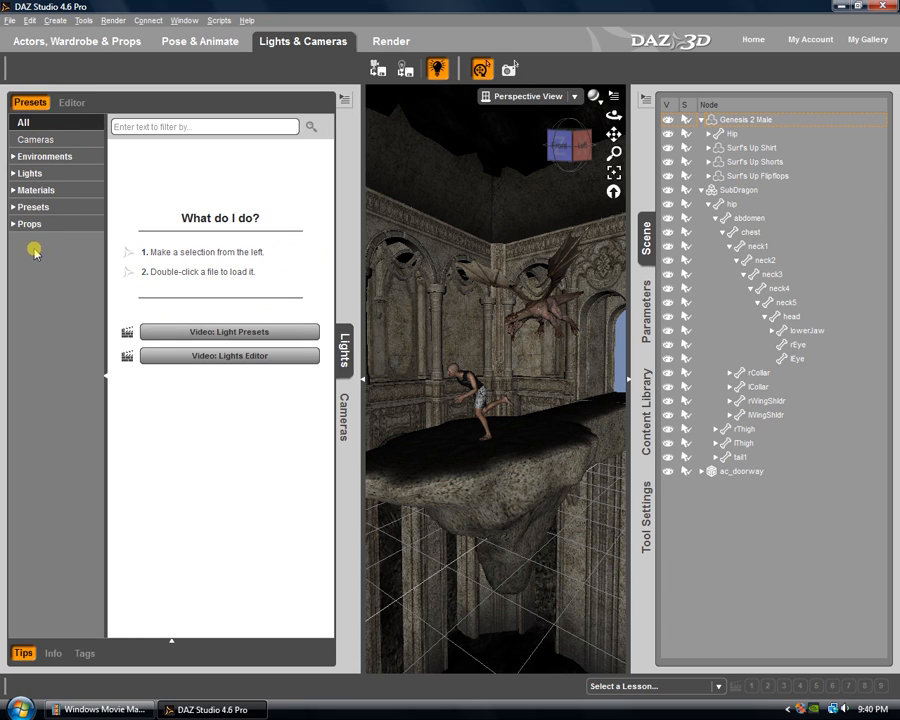
click(29, 176)
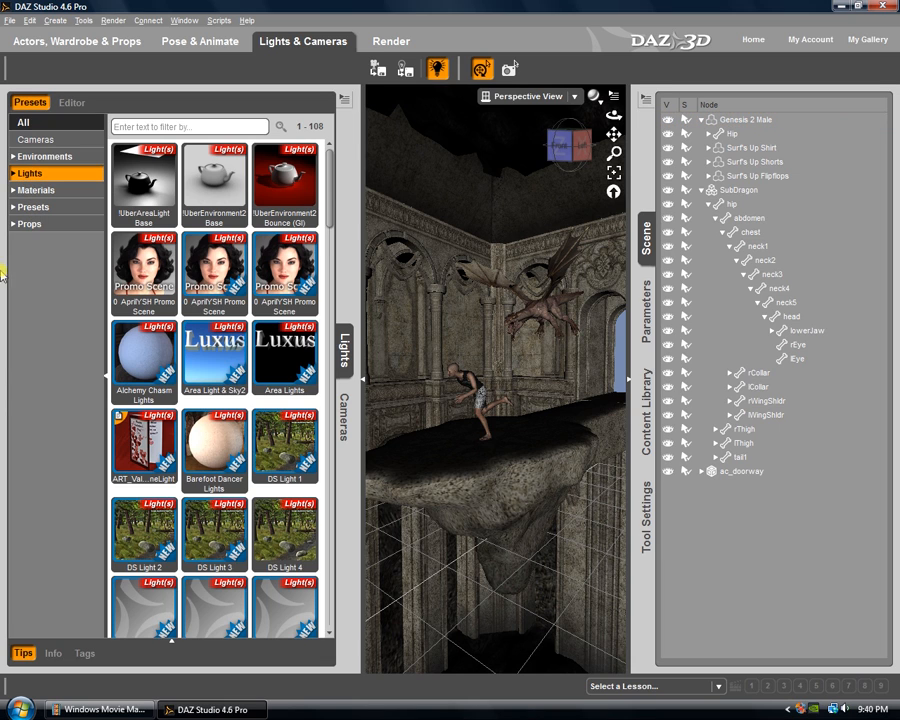
drag(330, 200, 333, 157)
double_click(205, 183)
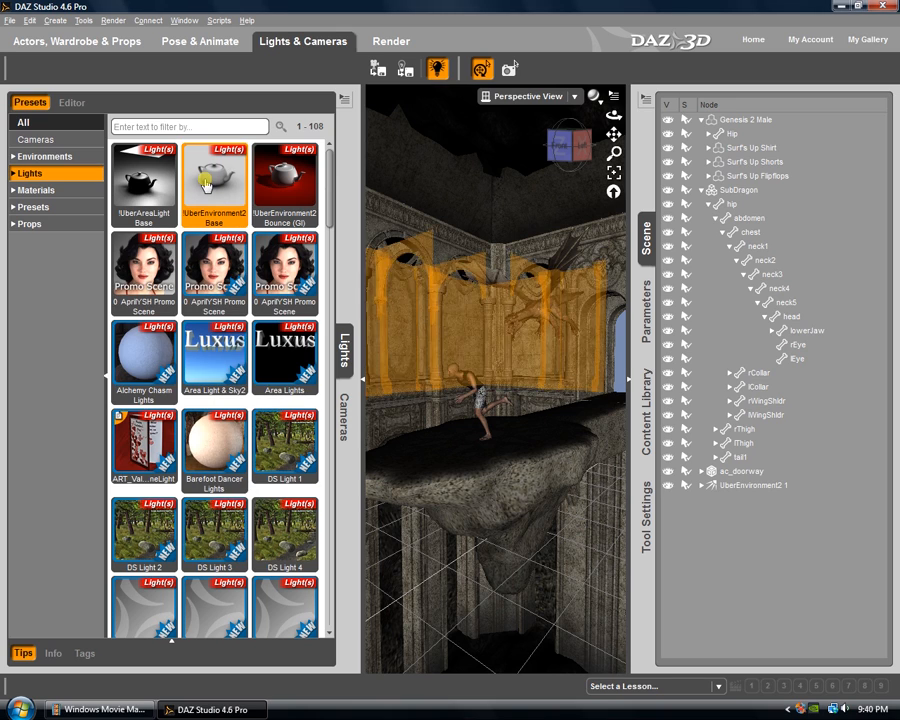
Enlarge the viewport by collapsing the side panes, and examine the lit figure, dragon and ledge from several distances and angles.
click(343, 350)
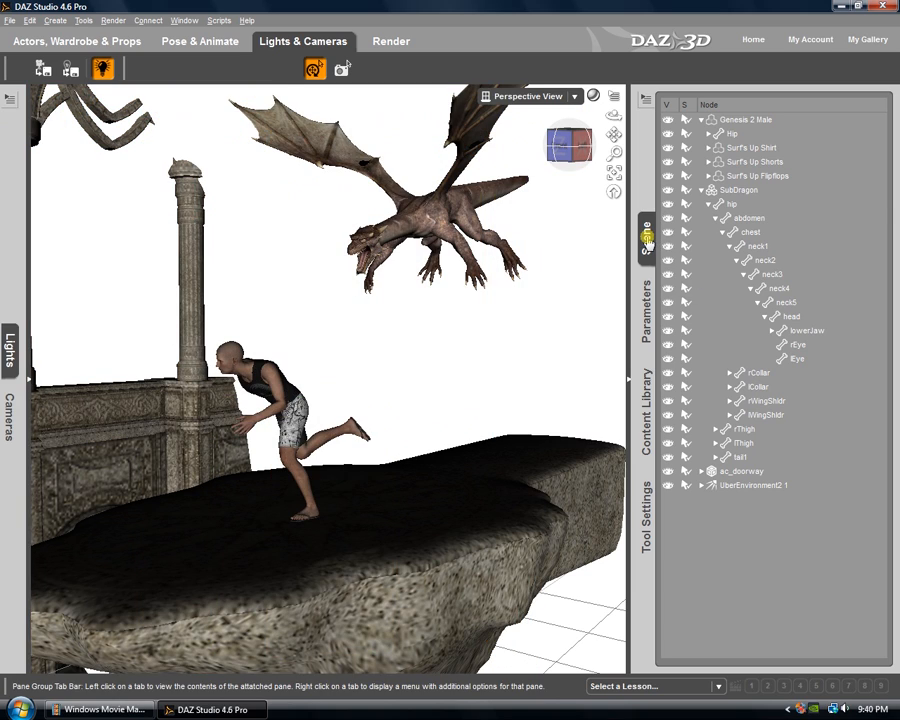
click(646, 237)
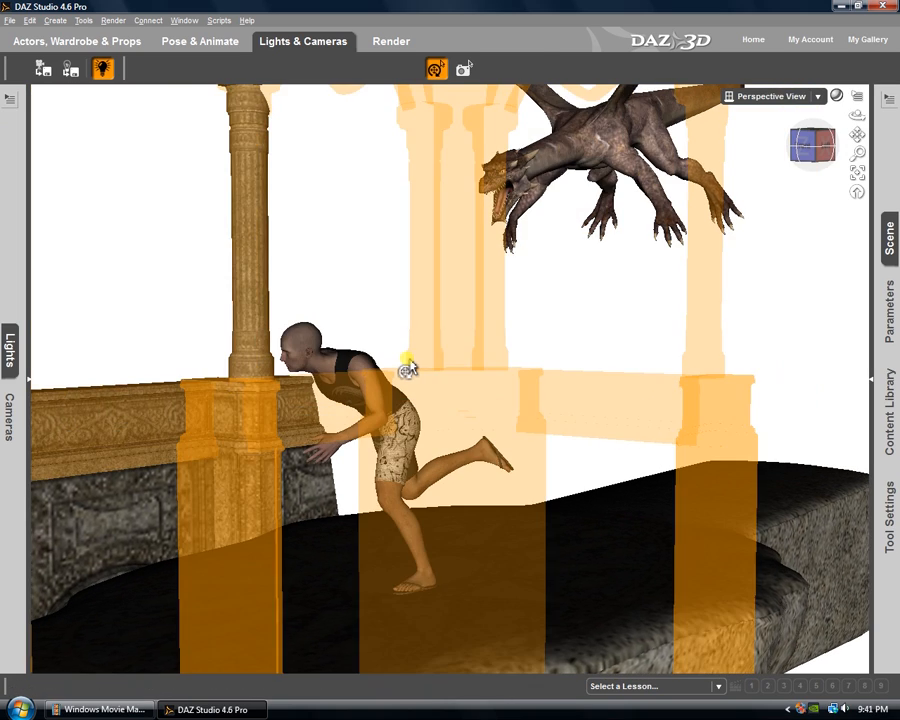
scroll(409, 358, down, 8)
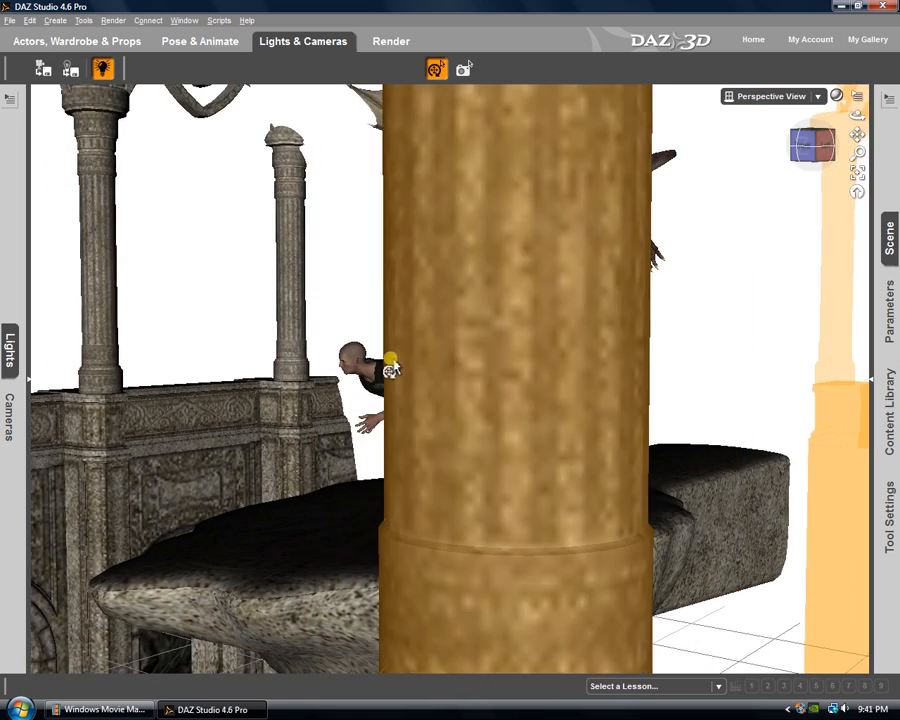
scroll(390, 368, down, 8)
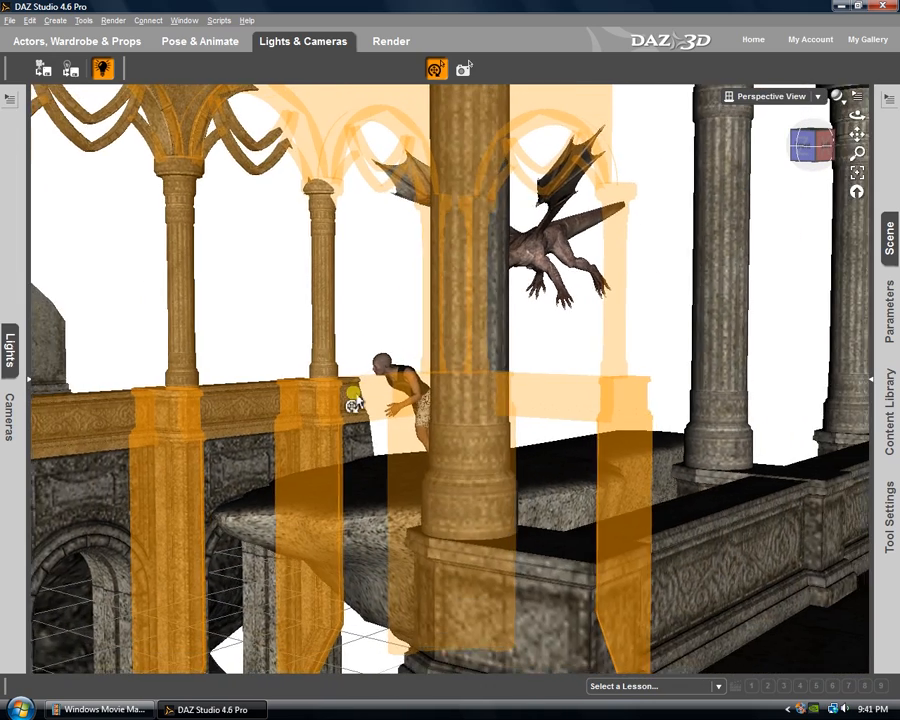
scroll(352, 405, down, 10)
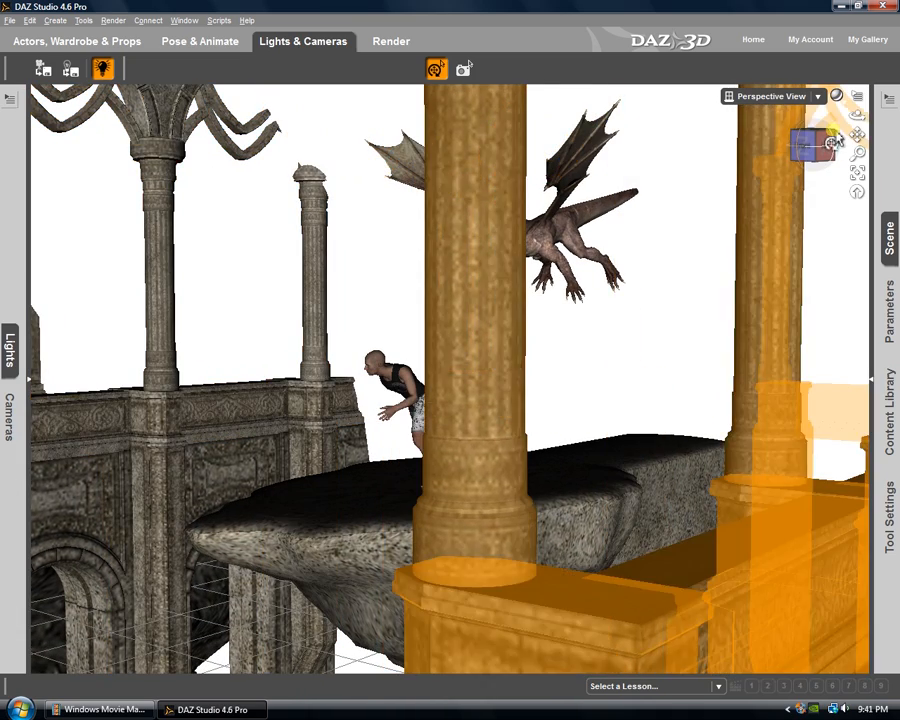
mouse_move(815, 145)
mouse_down()
mouse_move(483, 344)
mouse_move(500, 343)
mouse_move(449, 342)
mouse_up()
mouse_move(657, 302)
mouse_down()
mouse_move(603, 354)
mouse_move(594, 350)
mouse_up()
drag(781, 175, 450, 344)
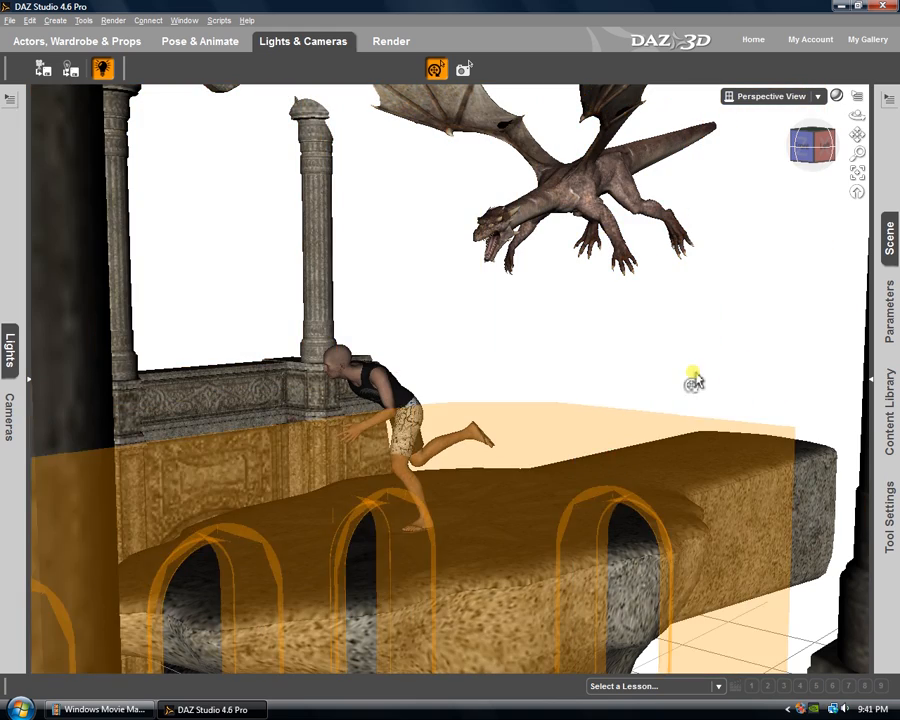
scroll(542, 356, up, 2)
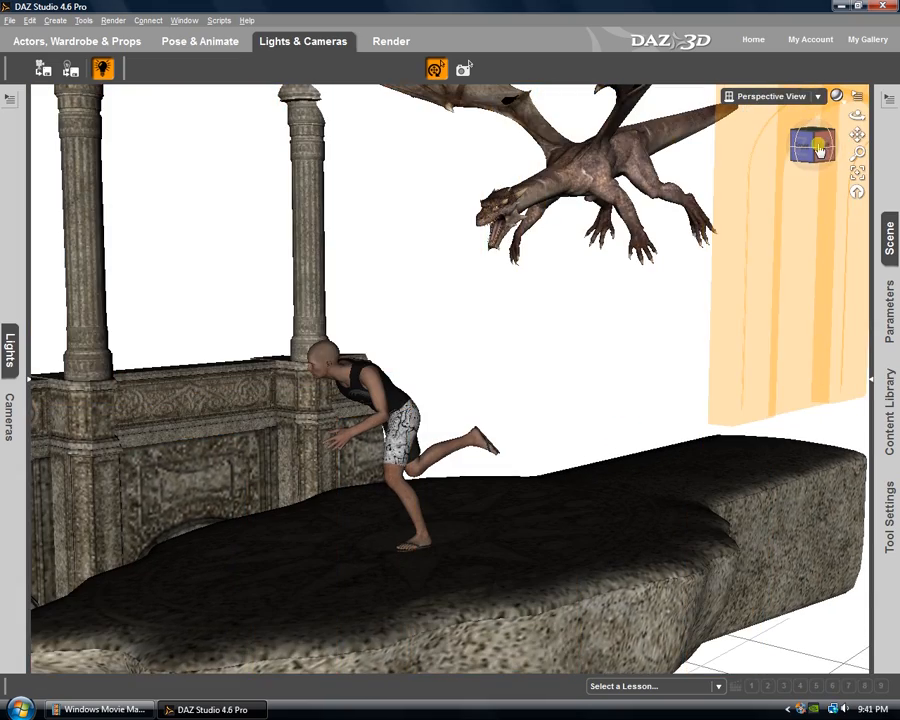
mouse_move(819, 148)
mouse_down()
mouse_move(844, 149)
mouse_move(837, 137)
mouse_up()
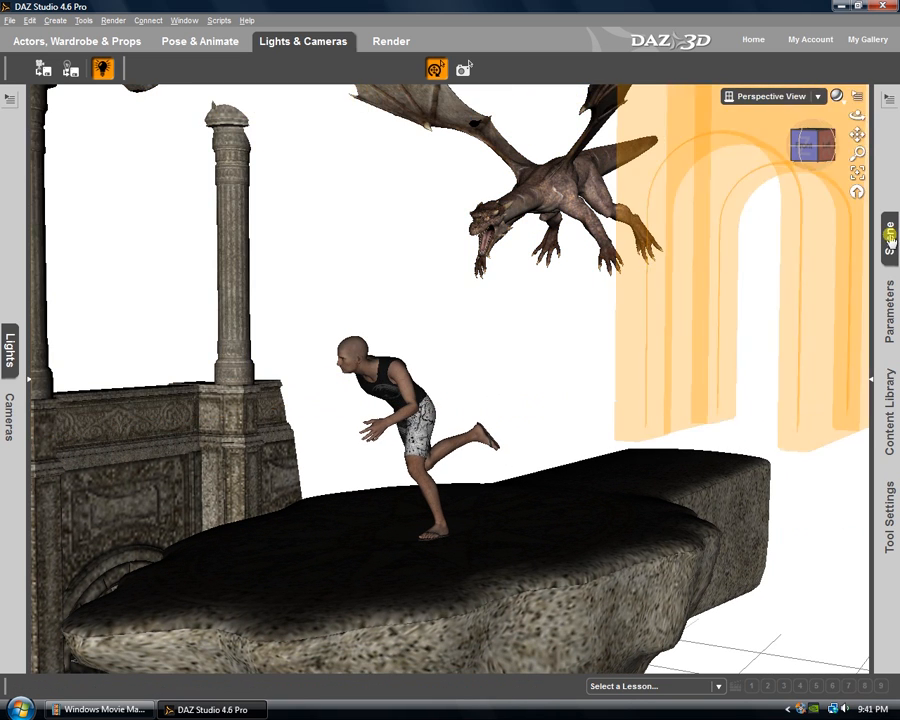
Select the UberEnvironment2 light in the scene and try its Set Quality 0XLo and Set Quality 1Lo presets.
click(890, 238)
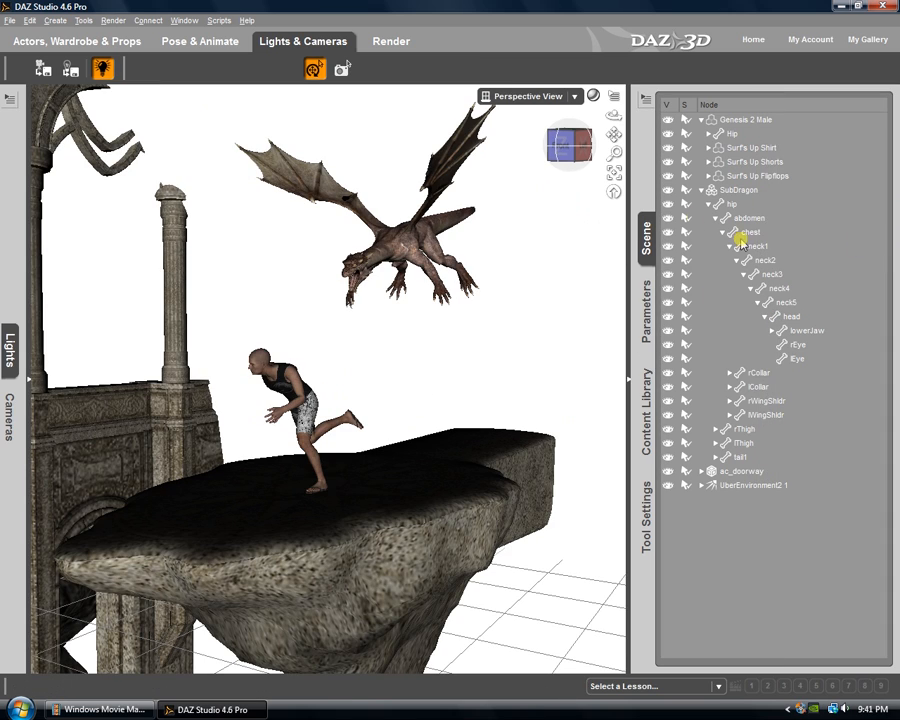
click(731, 489)
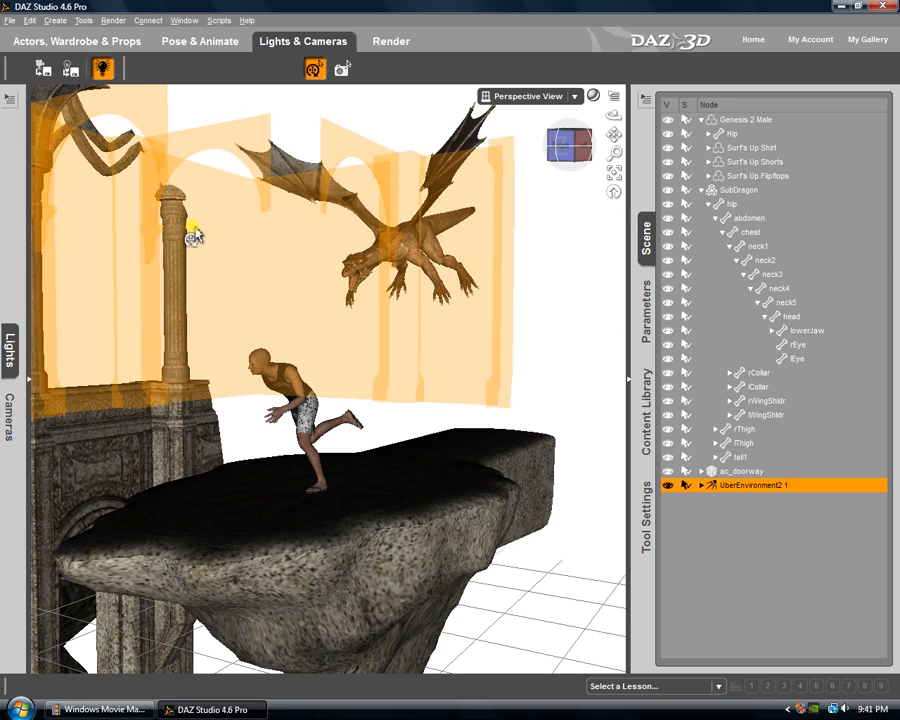
click(8, 345)
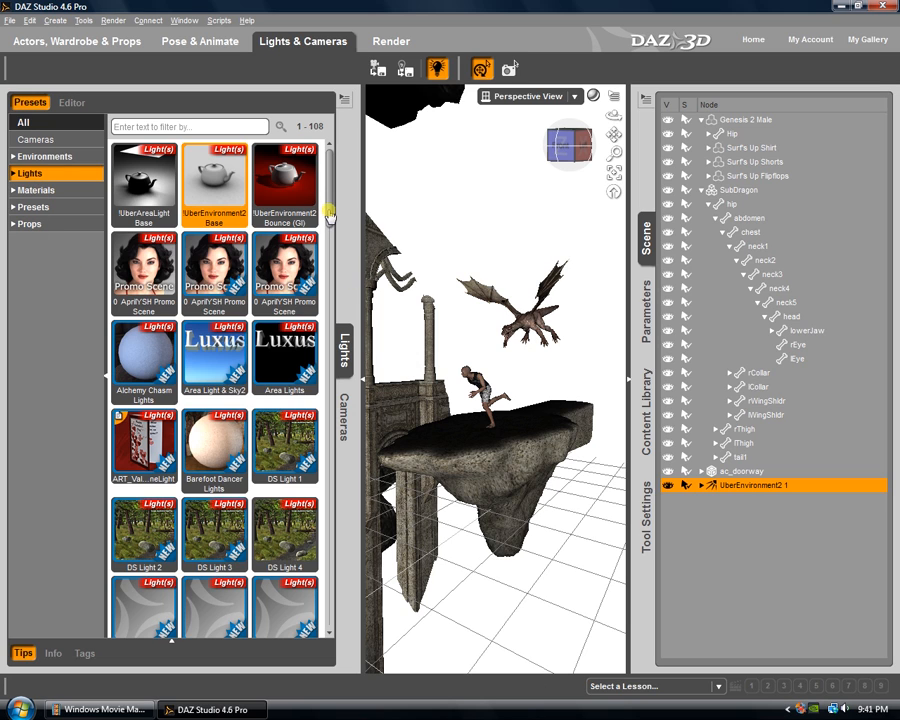
scroll(330, 240, down, 2)
drag(330, 245, 328, 335)
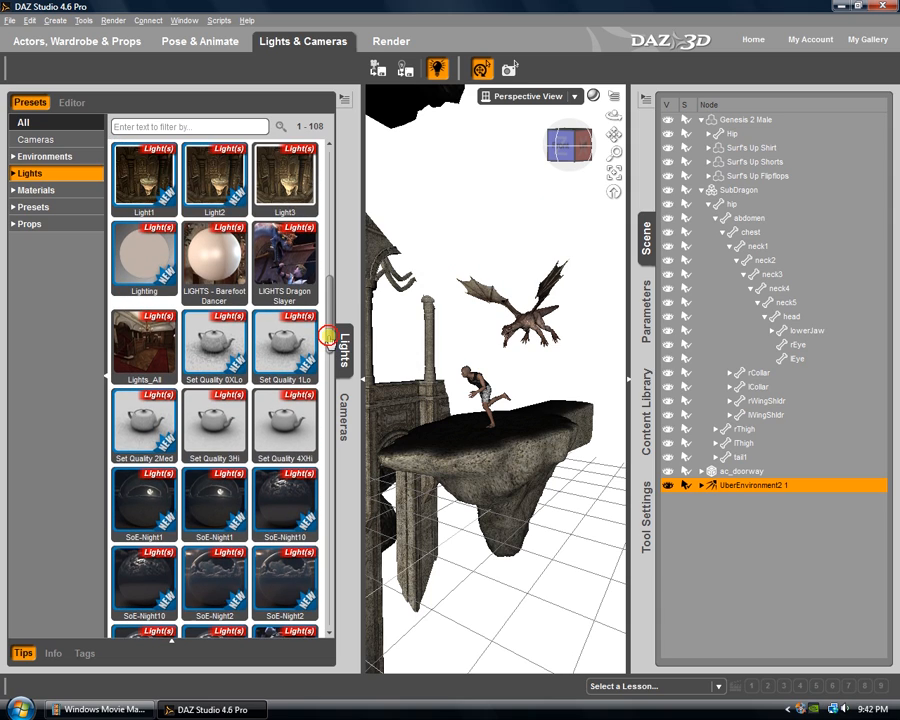
click(214, 352)
click(285, 350)
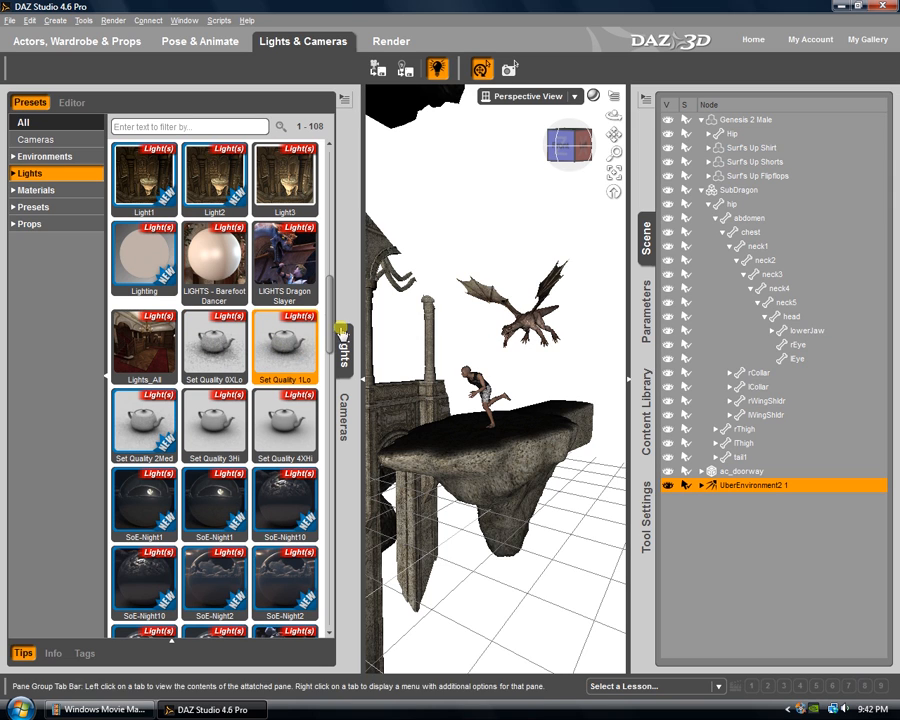
Apply the Set Quality 4XHi preset to the UberEnvironment2 light and collapse the light presets.
drag(327, 316, 345, 170)
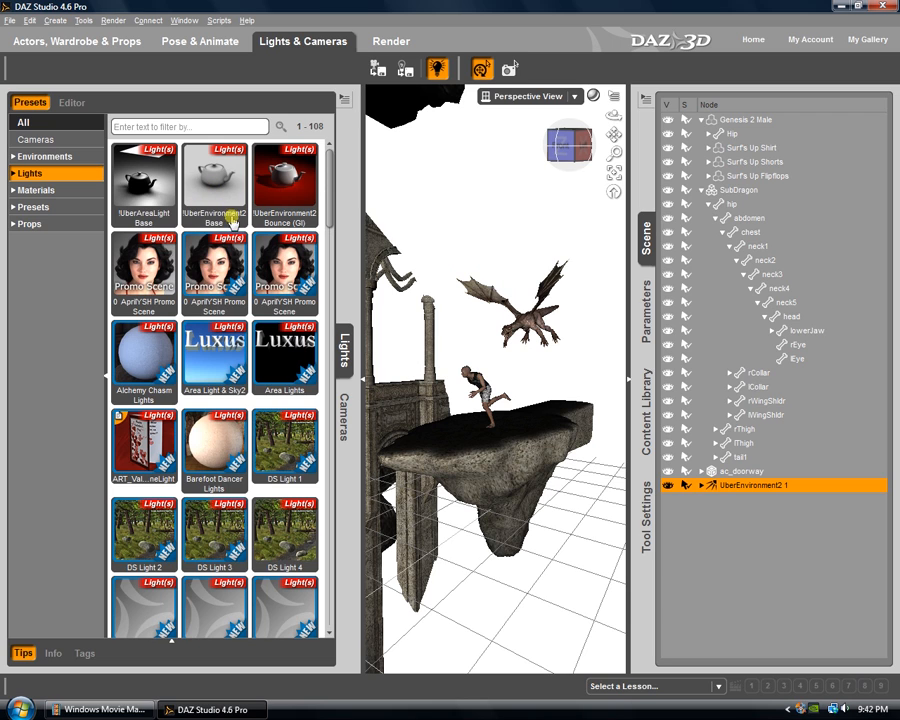
drag(331, 212, 331, 305)
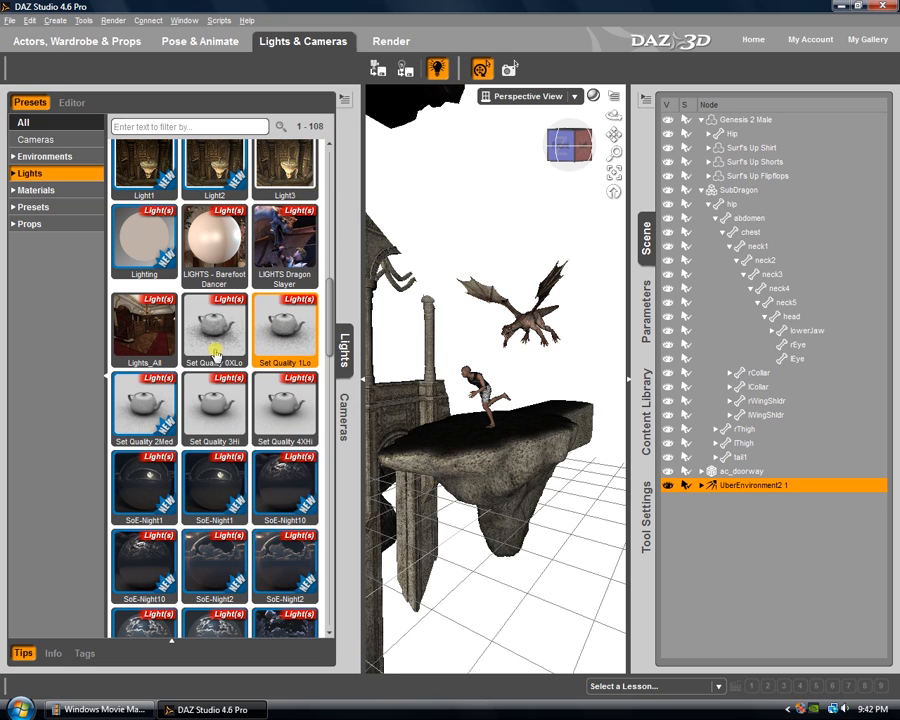
click(293, 418)
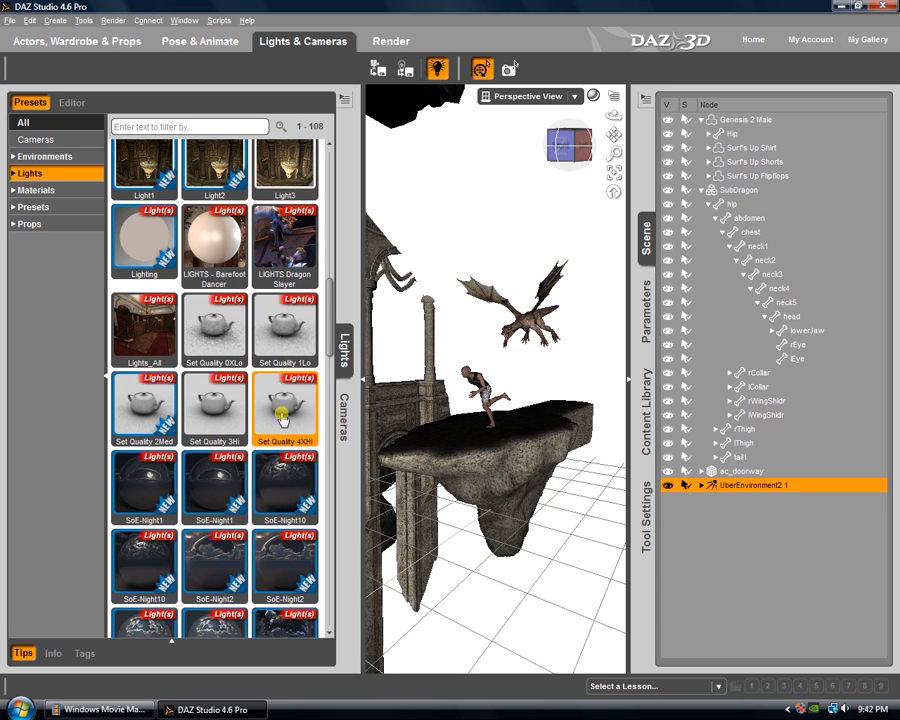
mouse_move(283, 418)
mouse_down()
mouse_move(478, 331)
mouse_move(450, 338)
mouse_move(536, 366)
mouse_move(484, 205)
mouse_move(482, 332)
mouse_move(462, 235)
mouse_move(538, 257)
mouse_move(298, 428)
mouse_up()
drag(298, 398, 740, 520)
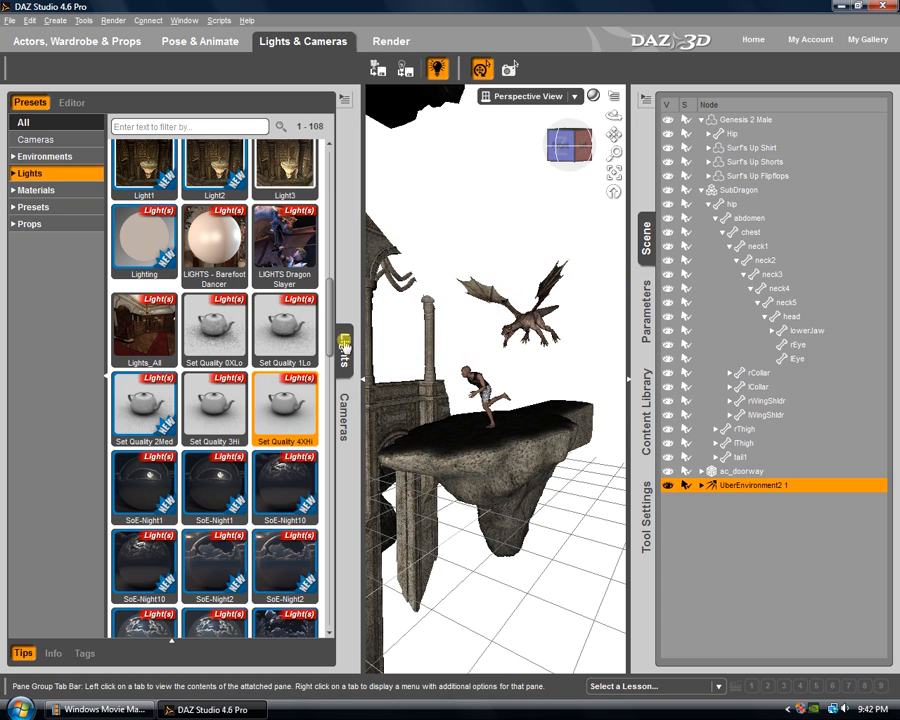
click(344, 345)
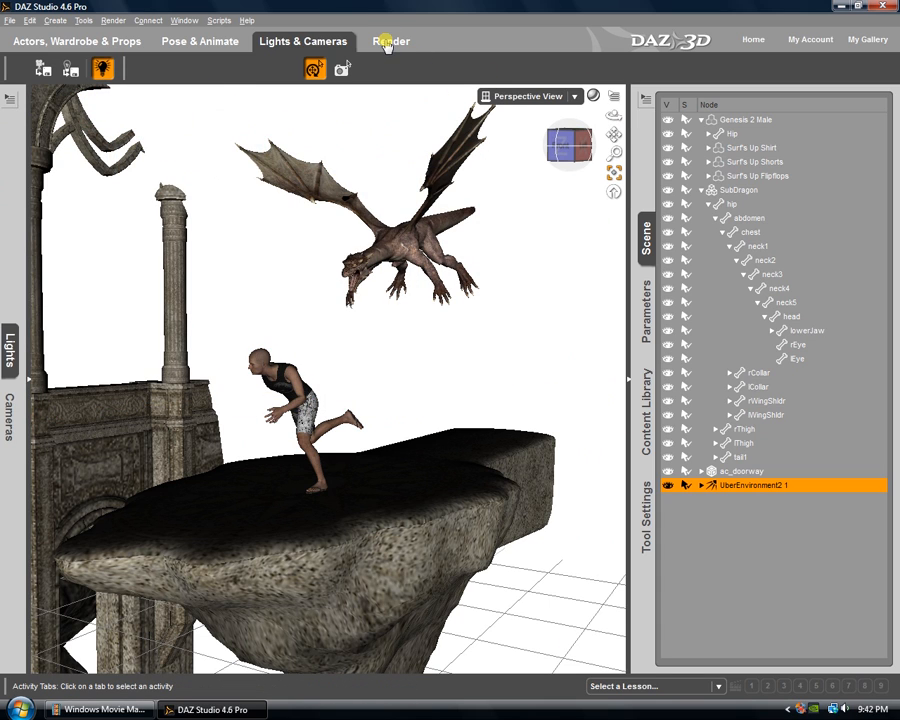
Examine the advanced render settings, from the image dimensions down to the 3Delight sampling and pixel filter options.
click(387, 43)
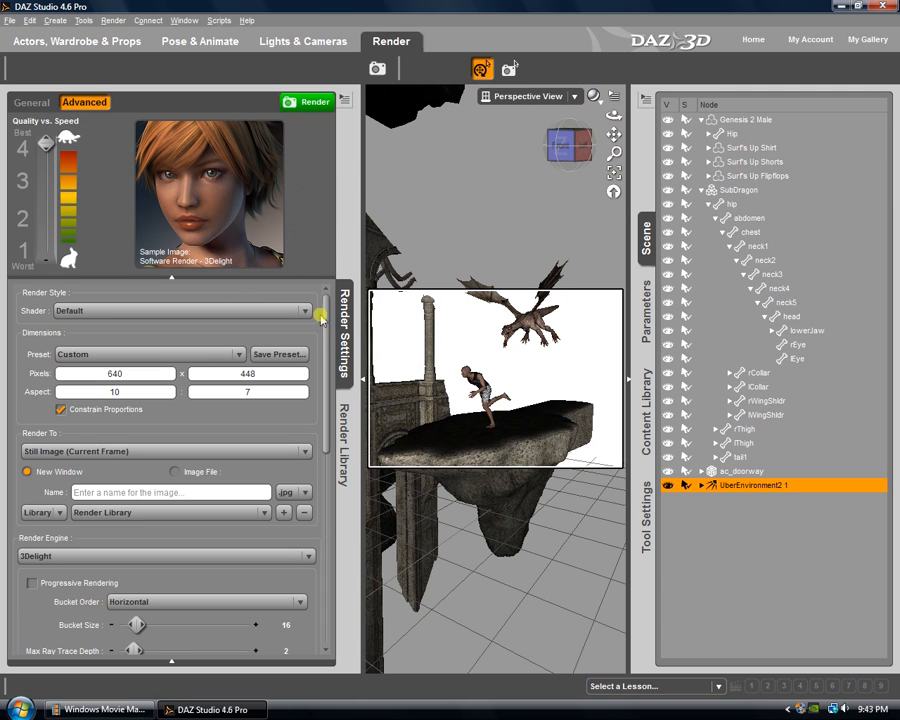
mouse_move(327, 365)
mouse_down()
mouse_move(326, 571)
mouse_move(321, 490)
mouse_up()
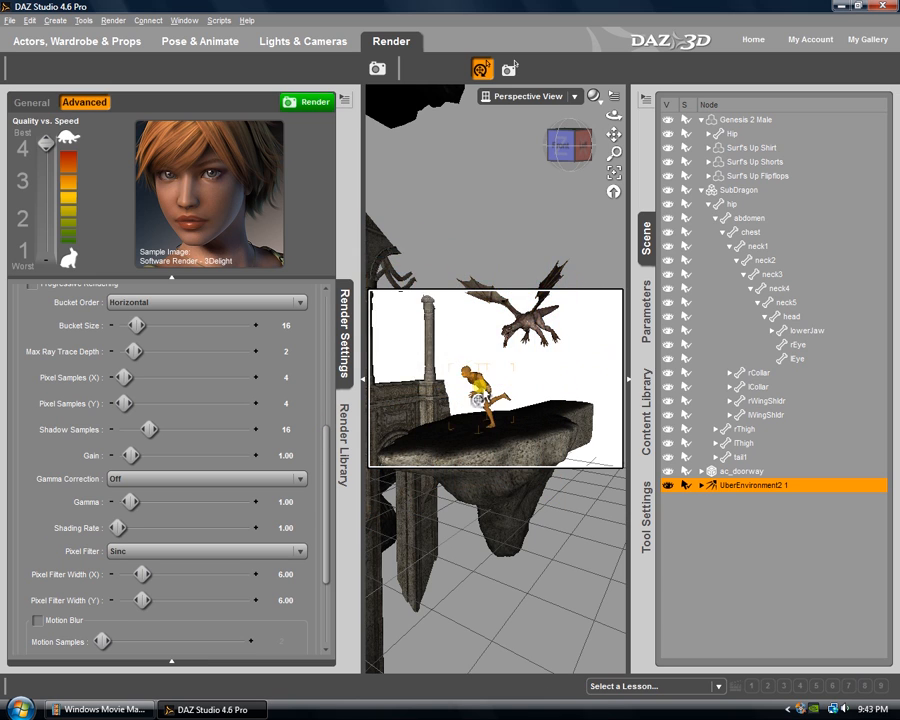
drag(325, 466, 321, 330)
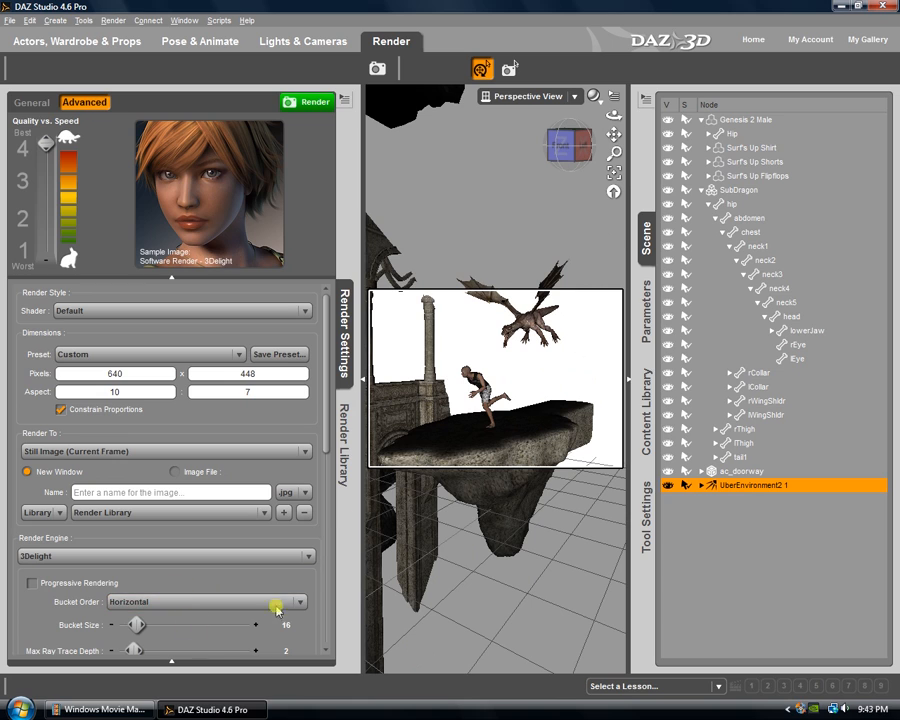
drag(328, 410, 333, 474)
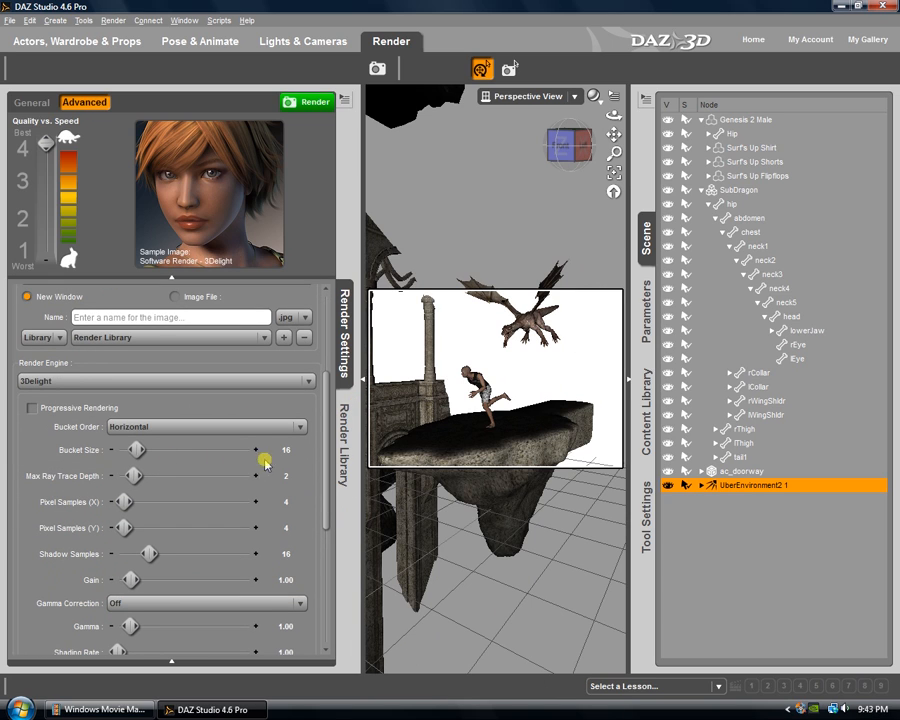
drag(326, 474, 326, 392)
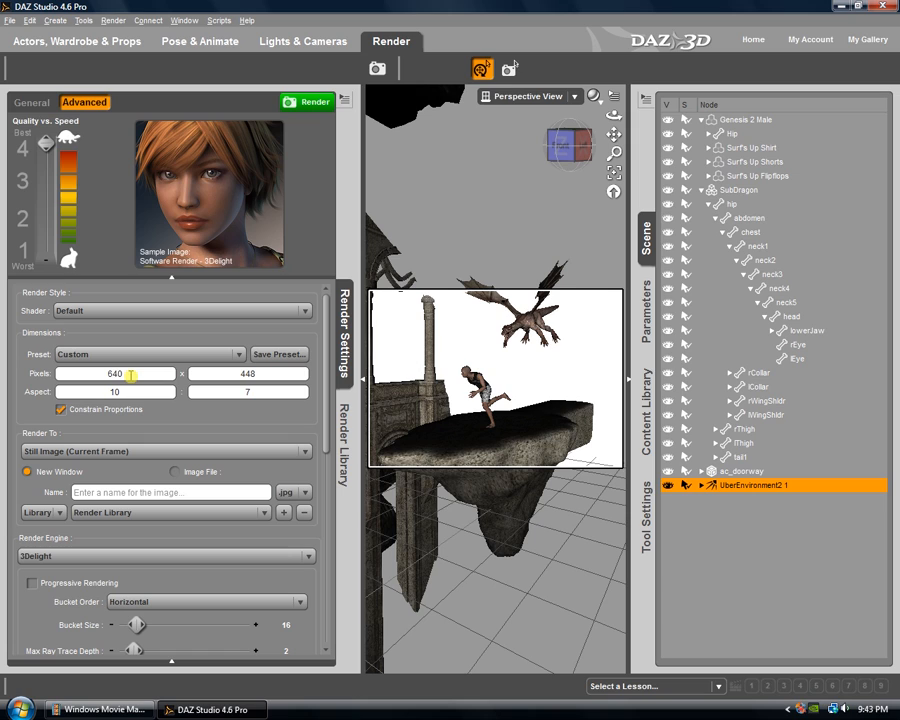
Set the render dimensions preset to Widescreen (16:9) and reframe the view around the running figure and dragon.
click(240, 373)
click(240, 354)
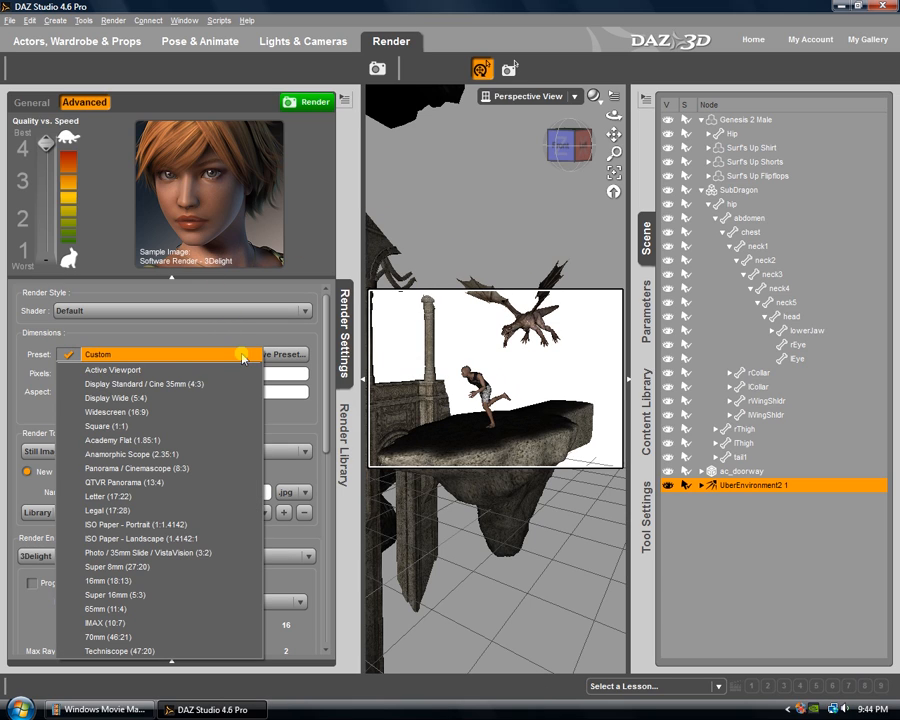
click(117, 412)
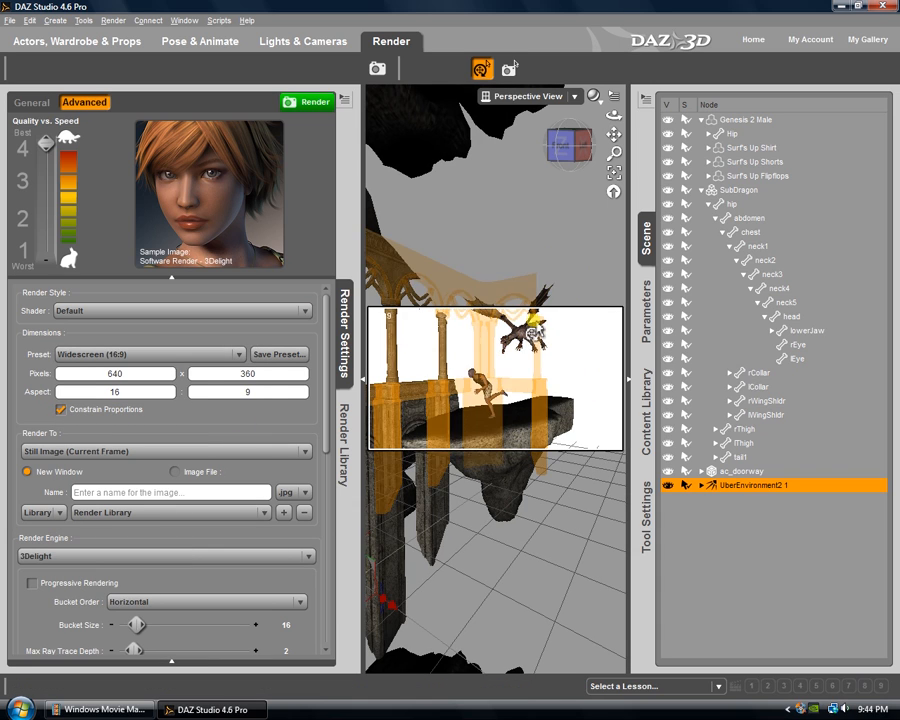
drag(614, 134, 449, 342)
Set the render width to 800 pixels with proportions constrained, and start rendering the still image in a new window.
click(238, 354)
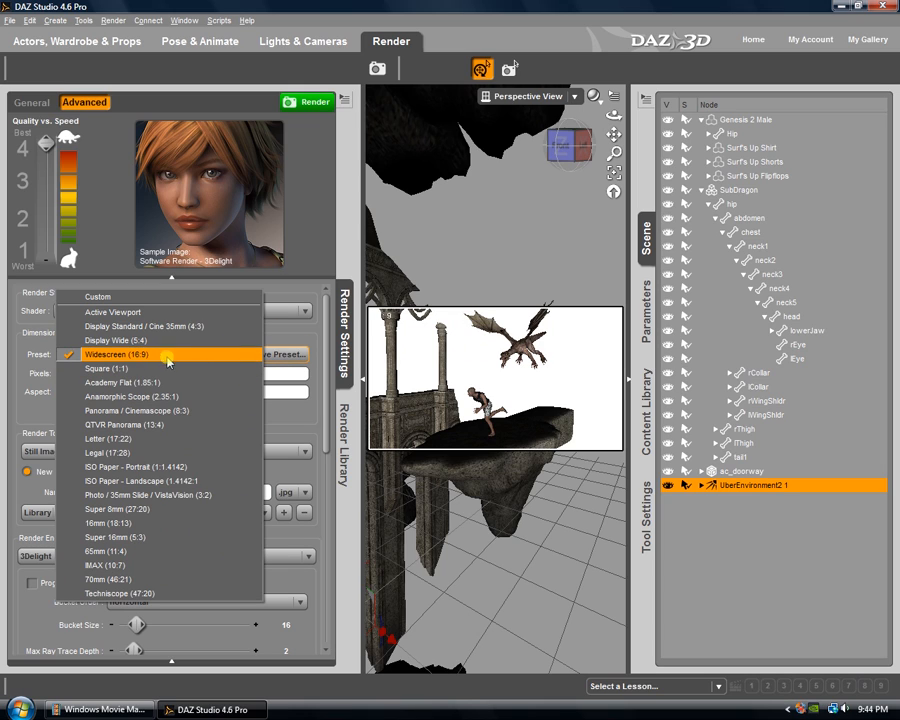
click(286, 335)
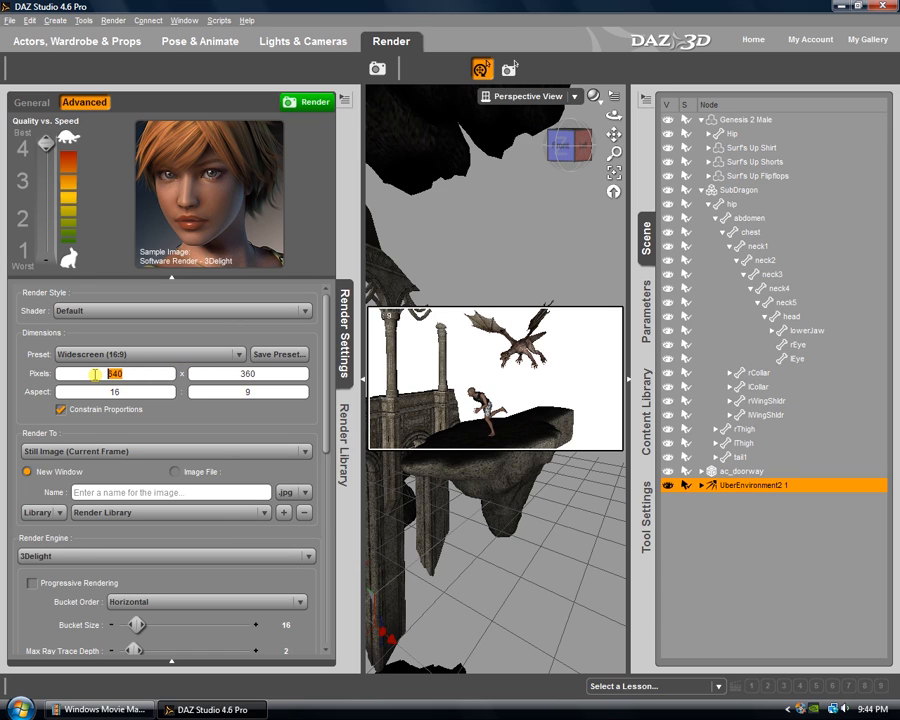
text(800)
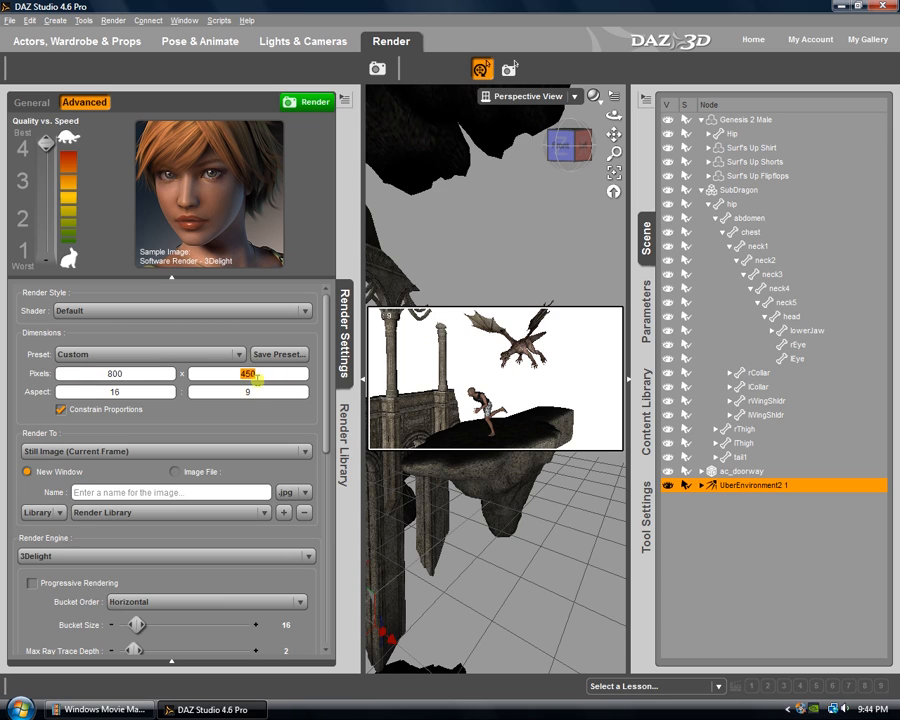
double_click(117, 373)
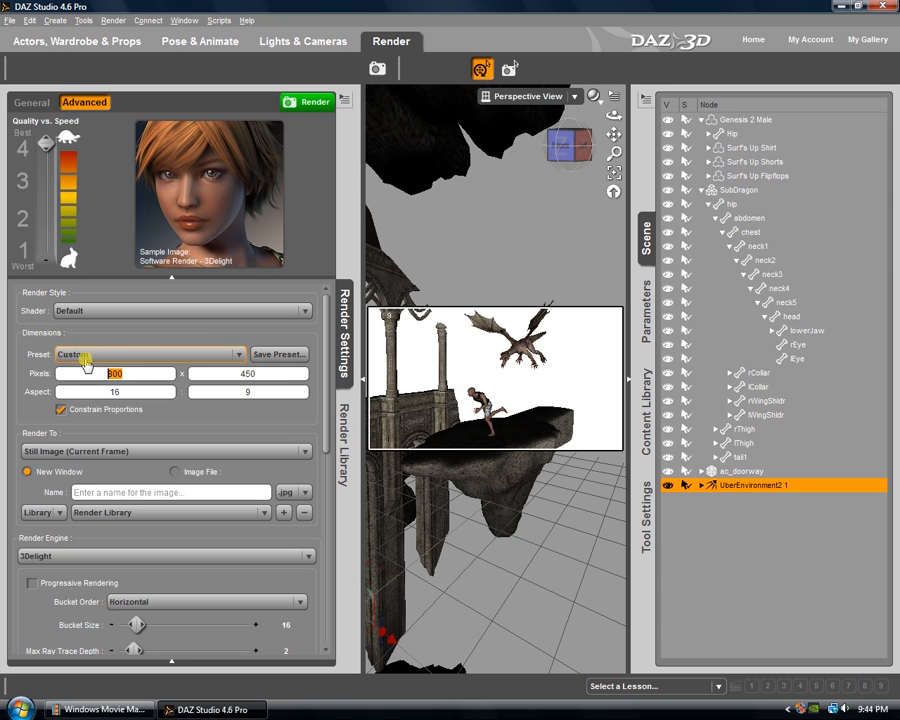
click(241, 356)
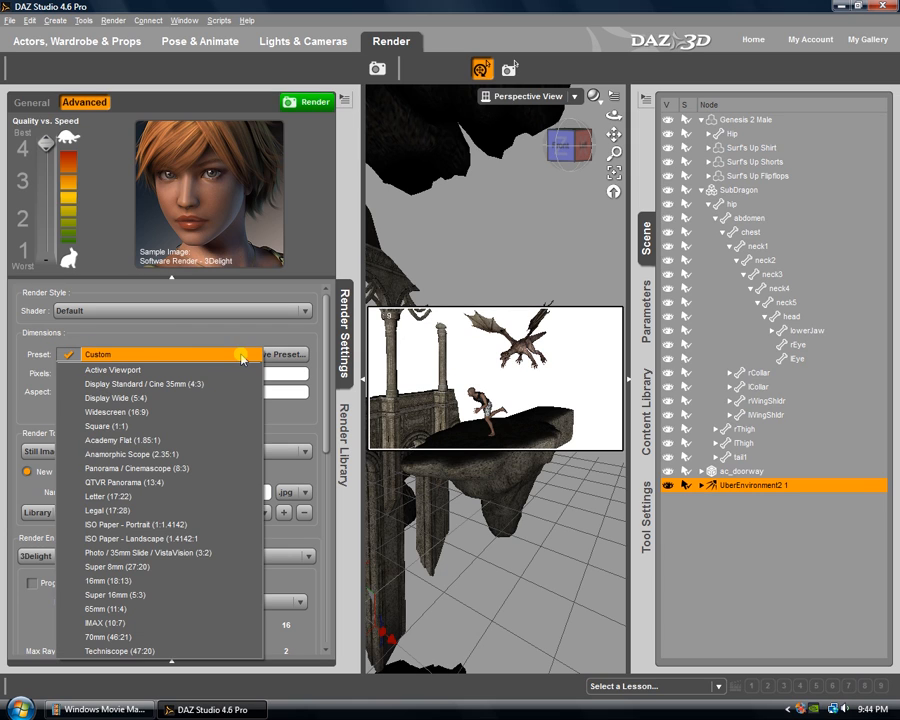
click(188, 336)
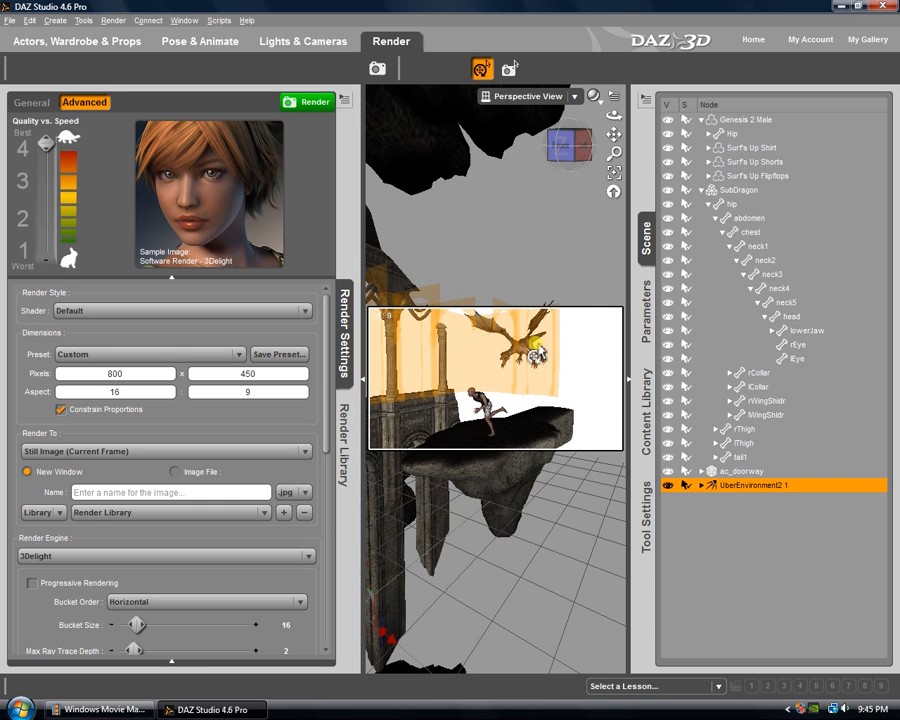
click(307, 104)
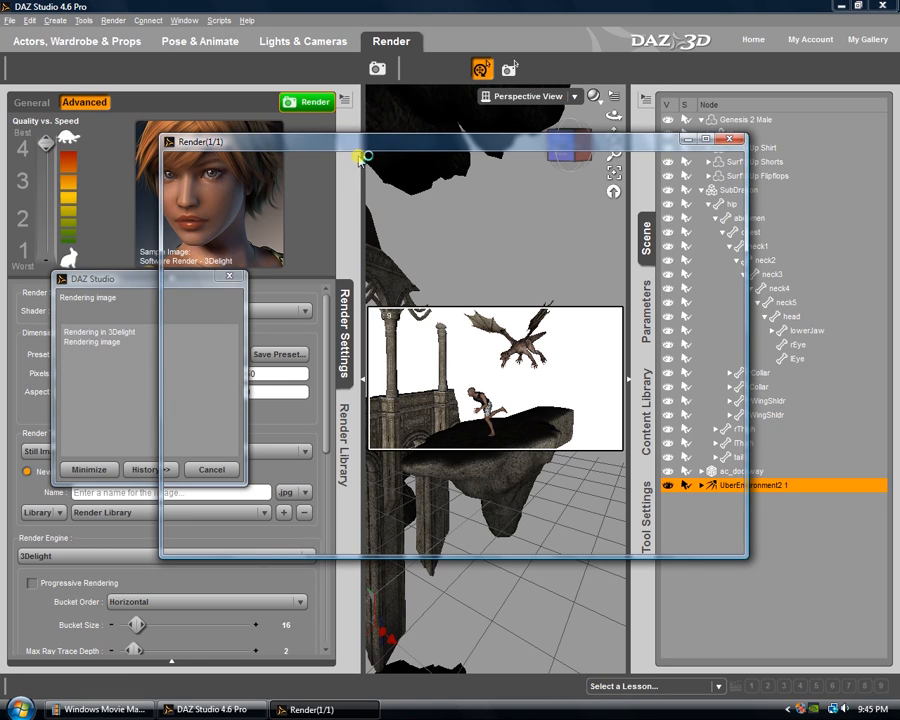